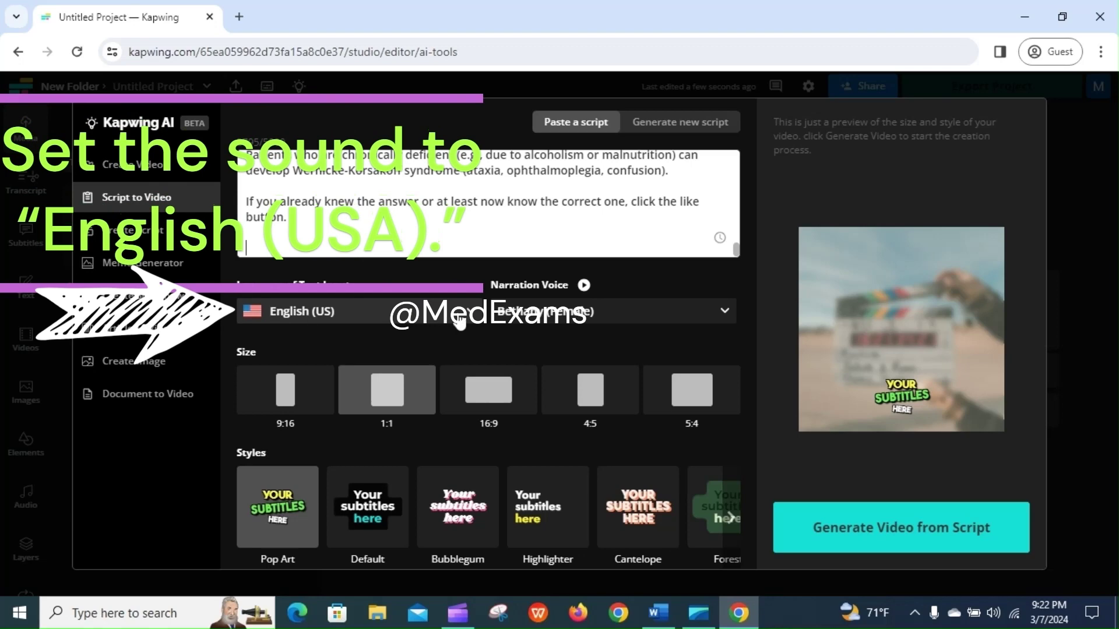
# Step: Set the language of the text input to English (US) and the narration voice to Adam (Male)
pyautogui.click(461, 321)
pyautogui.click(461, 321)
pyautogui.click(461, 321)
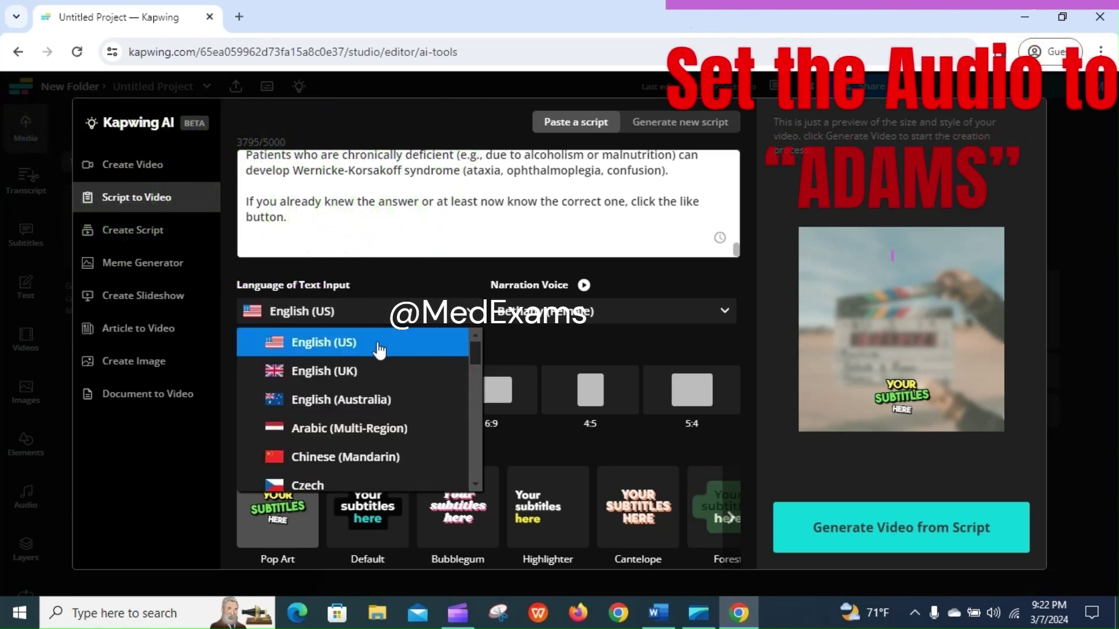
pyautogui.click(400, 337)
pyautogui.click(697, 321)
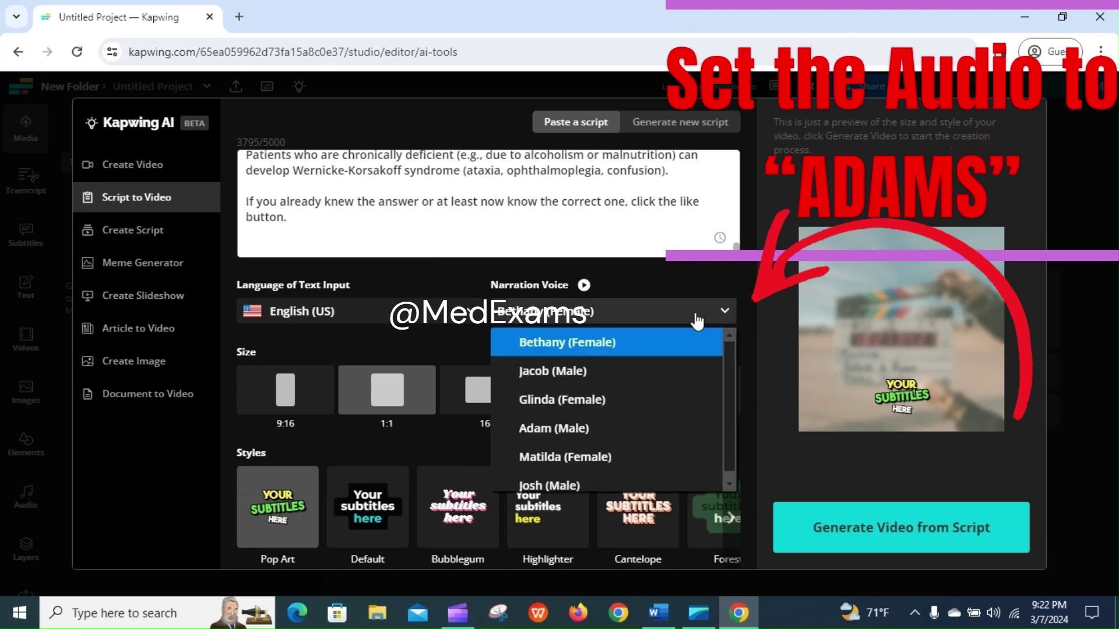
pyautogui.click(600, 429)
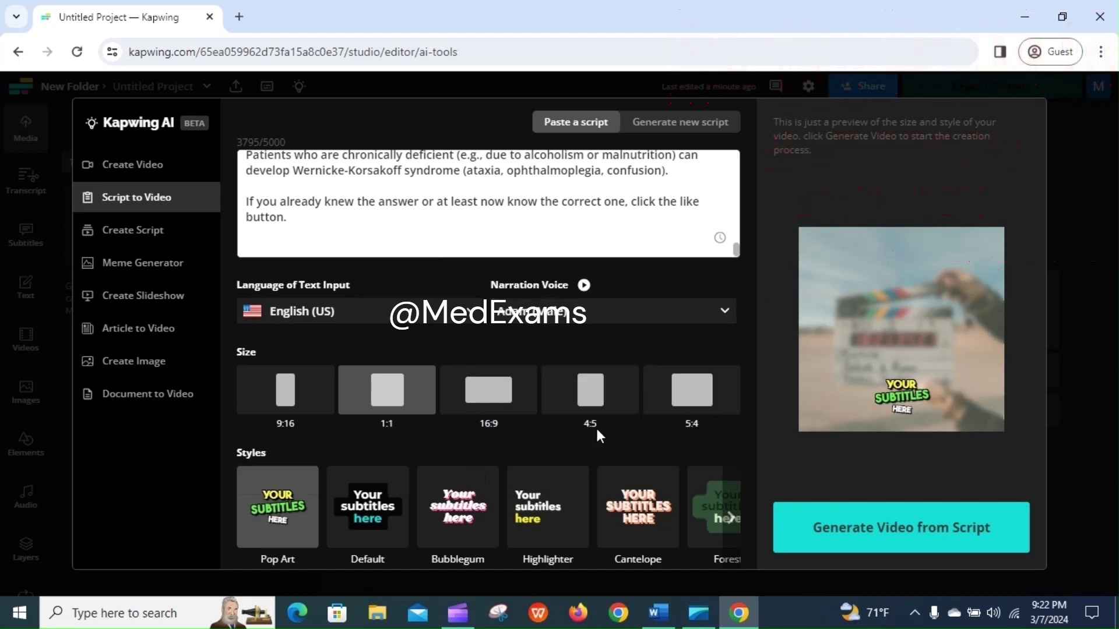
# Step: Choose the 16:9 size, keep the Pop Art style and generate the video from the script
pyautogui.click(483, 402)
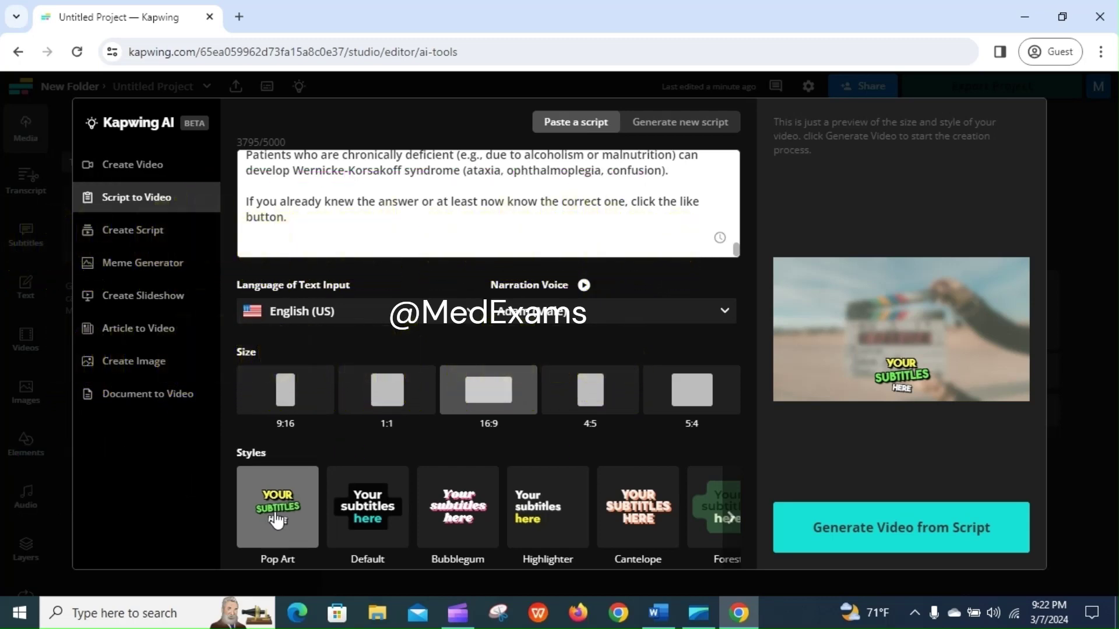
pyautogui.click(922, 533)
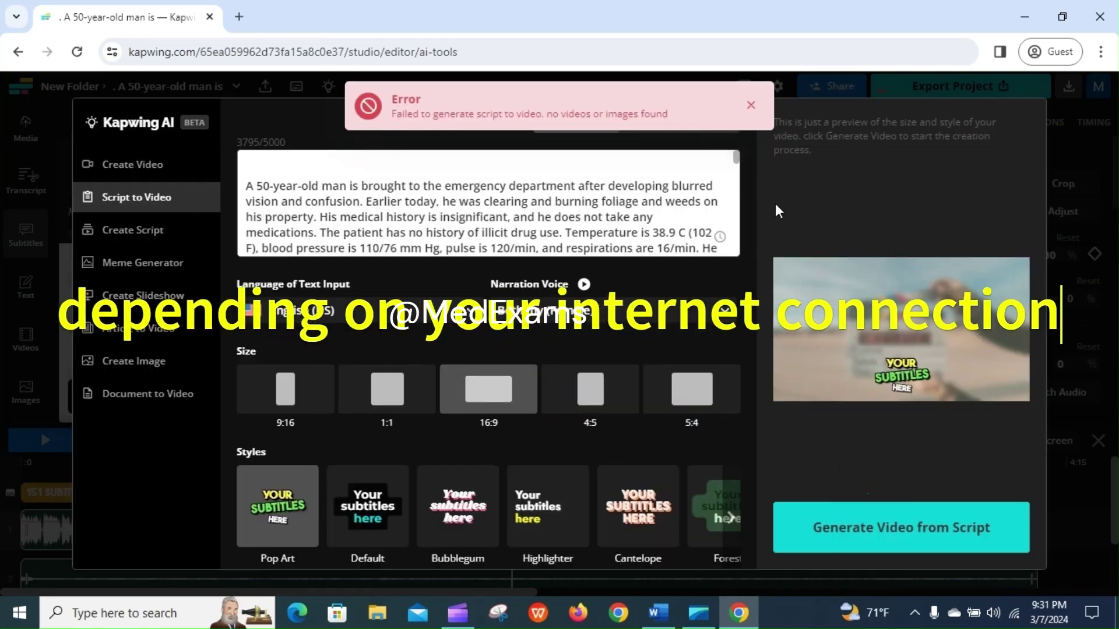
pyautogui.click(753, 112)
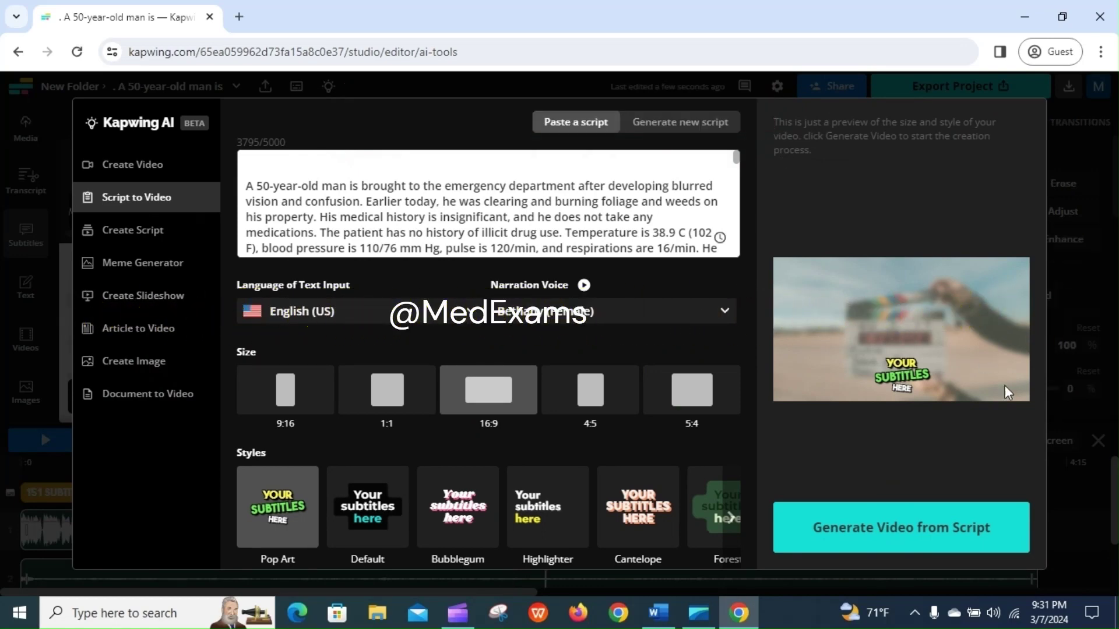
pyautogui.click(1062, 513)
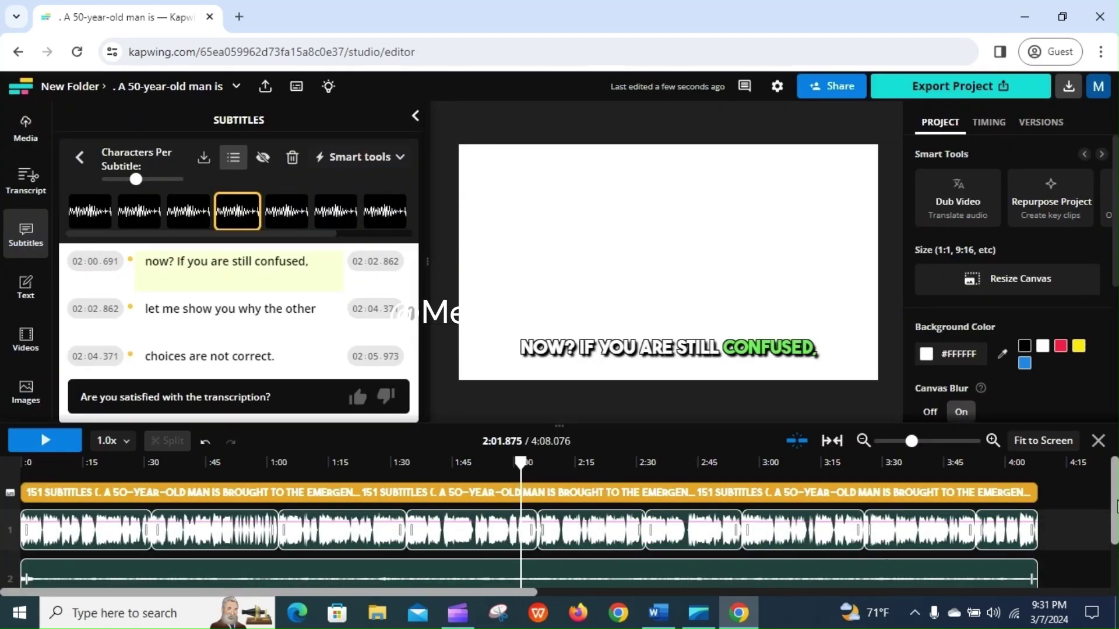
# Step: Preview the generated video at several points on the timeline and play it from the start
pyautogui.scroll(-1, 1116, 507)
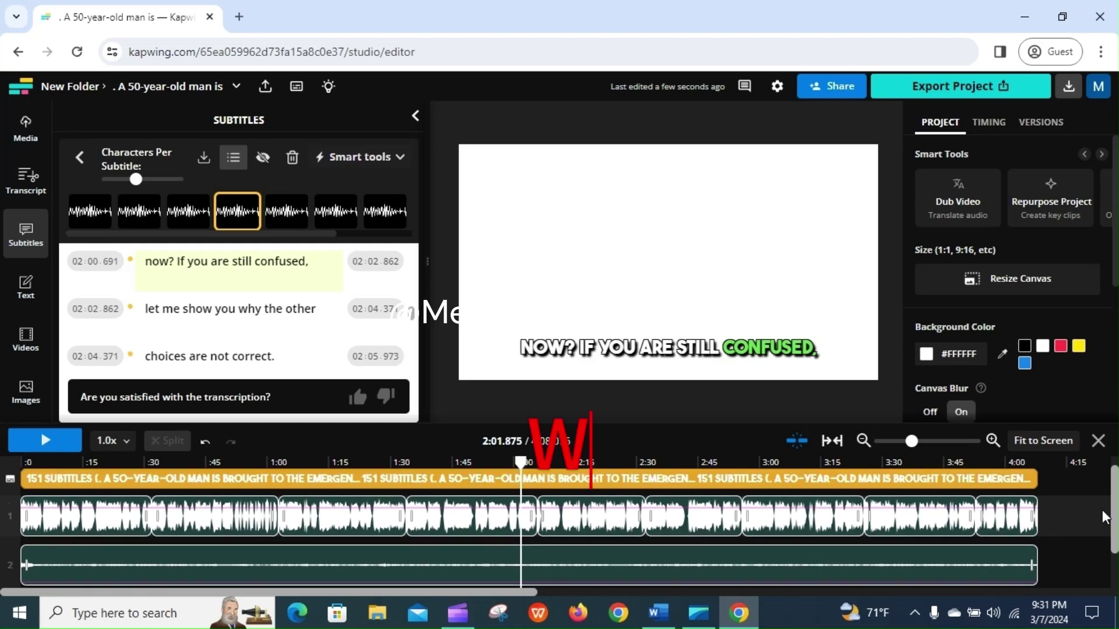
pyautogui.click(376, 466)
pyautogui.click(324, 466)
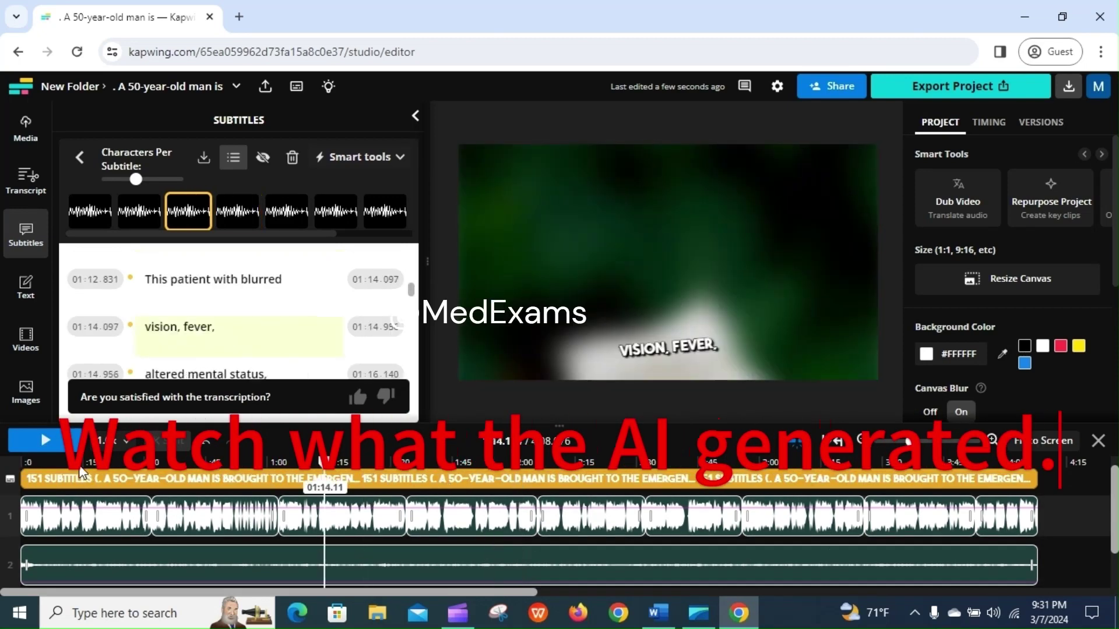
pyautogui.click(326, 470)
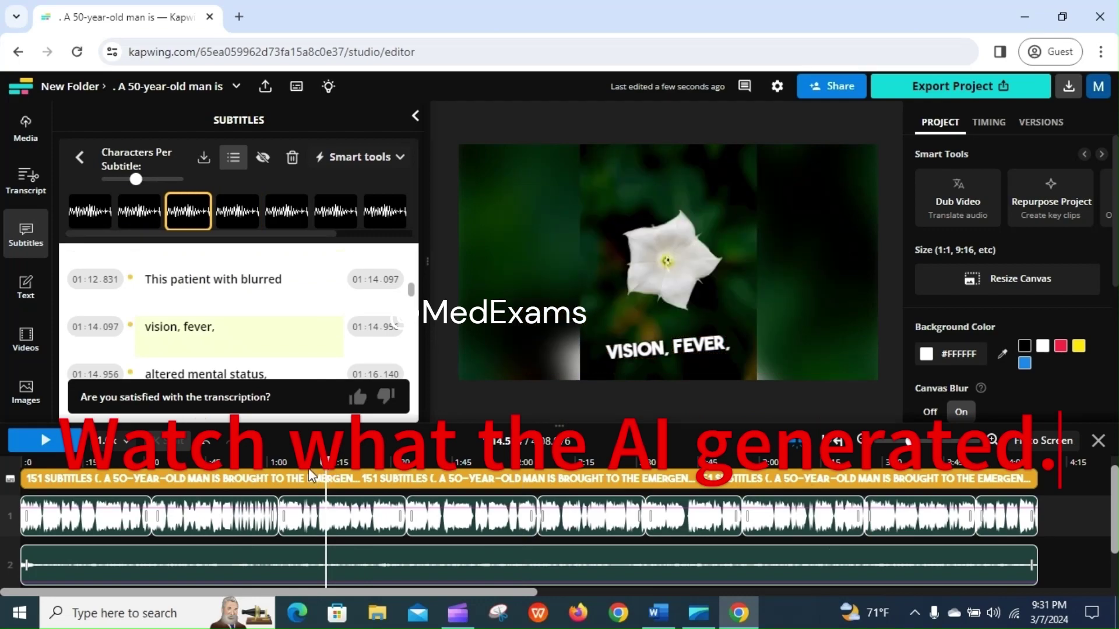
pyautogui.click(165, 469)
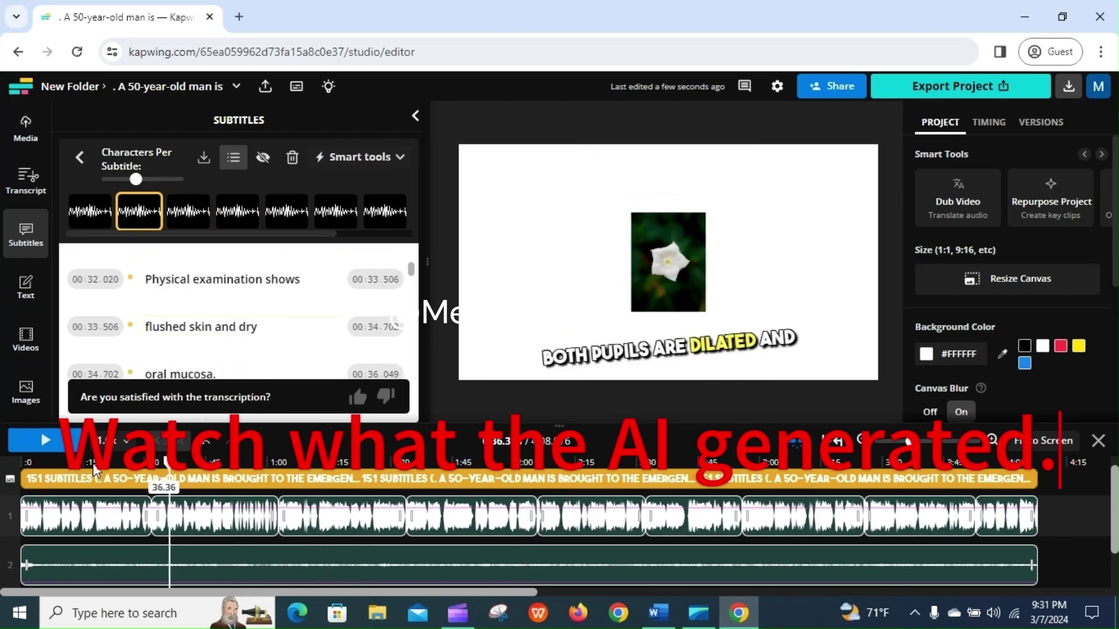
pyautogui.click(62, 463)
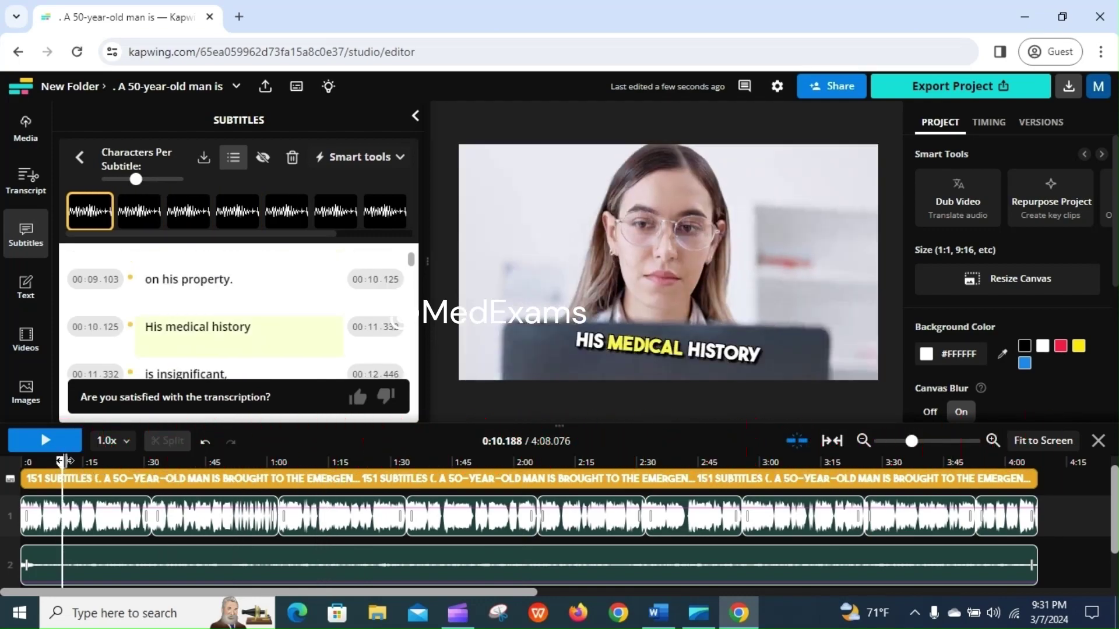
pyautogui.click(19, 463)
pyautogui.click(46, 447)
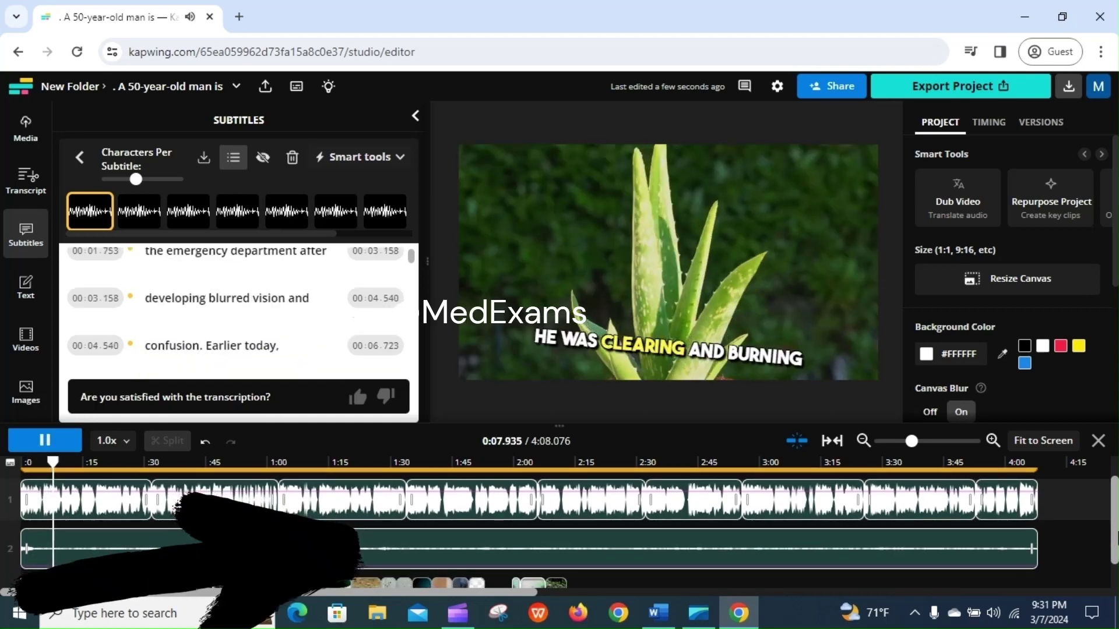
pyautogui.scroll(-1, 1110, 524)
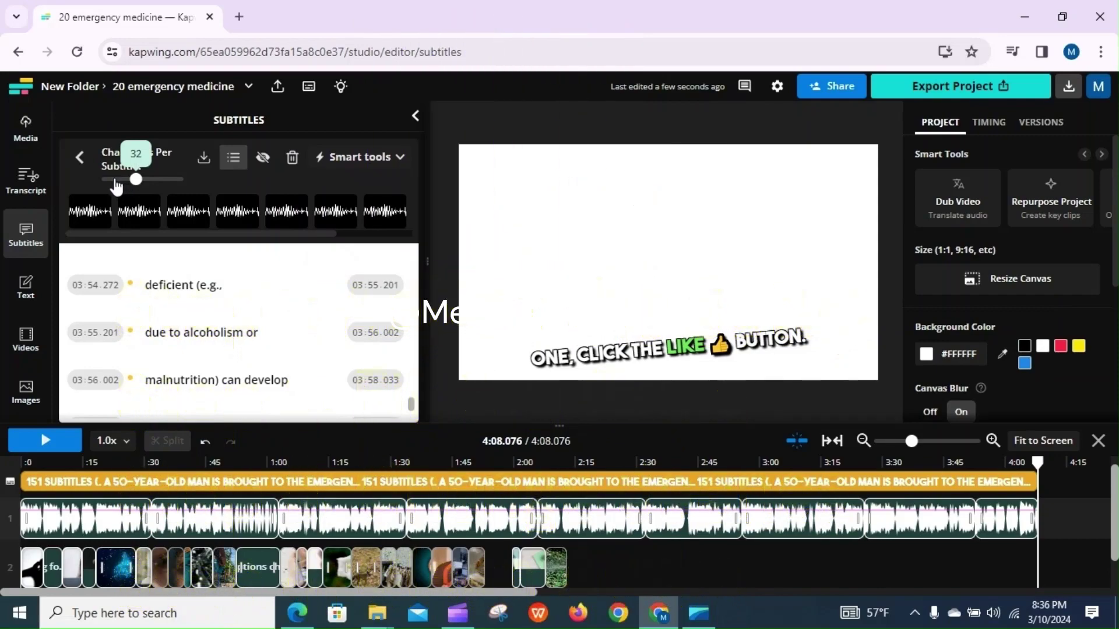
# Step: Reduce the characters per subtitle to the minimum and return to the start of the subtitle list
pyautogui.moveTo(128, 176); pyautogui.dragTo(83, 182)
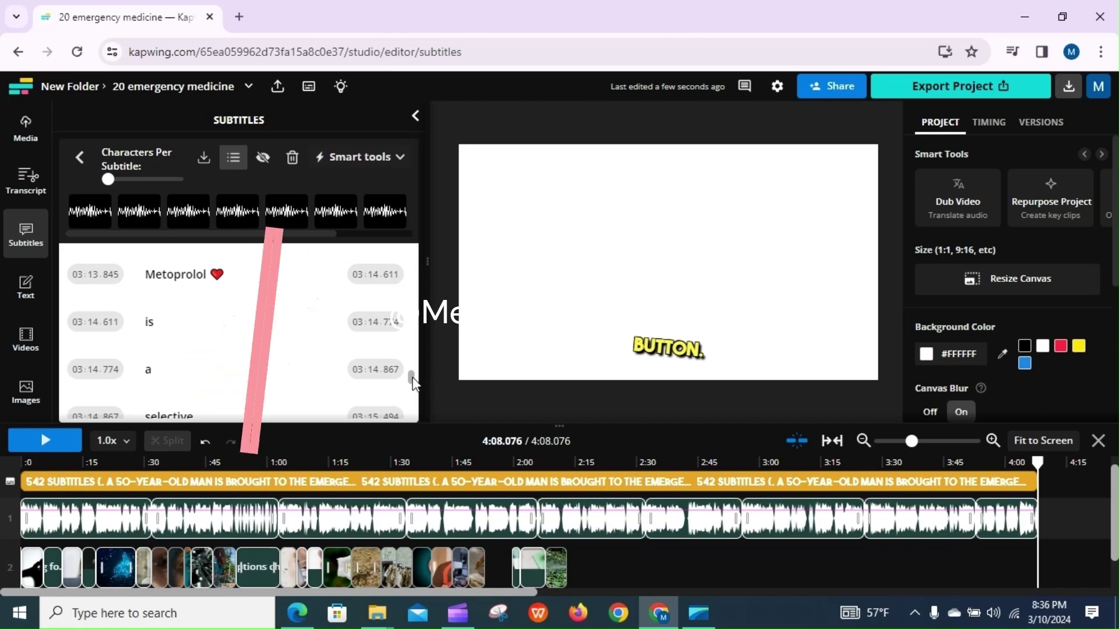
pyautogui.moveTo(409, 264); pyautogui.dragTo(410, 246)
# Step: Check the opening subtitles one by one up to "vision" and look at the available smart subtitle tools
pyautogui.click(189, 270)
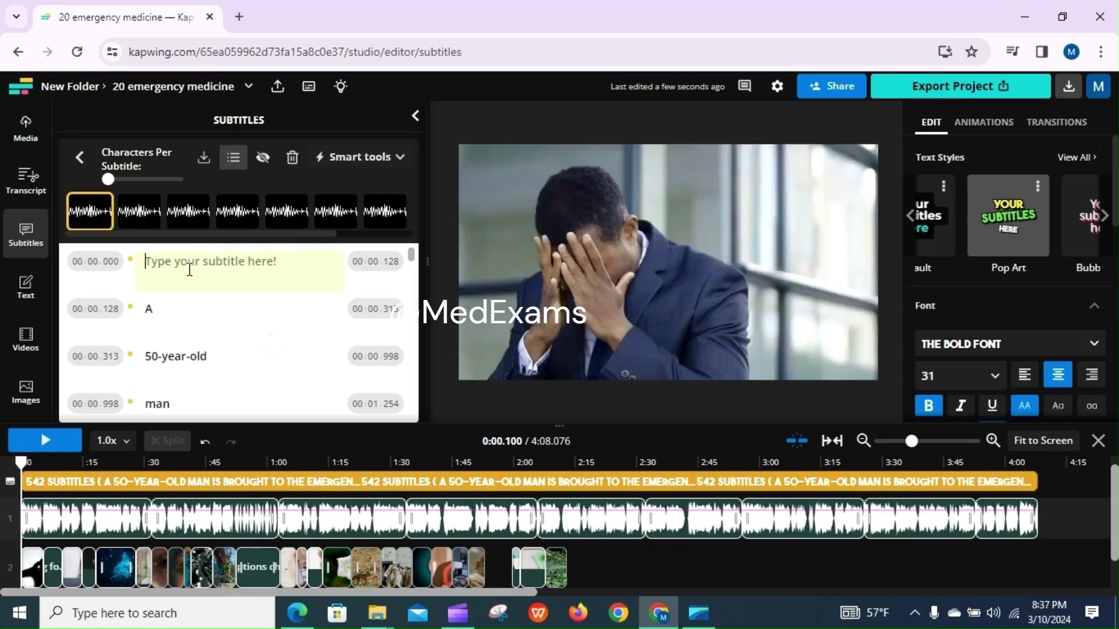
pyautogui.press('Down')
pyautogui.press('Down')
pyautogui.press('Down')
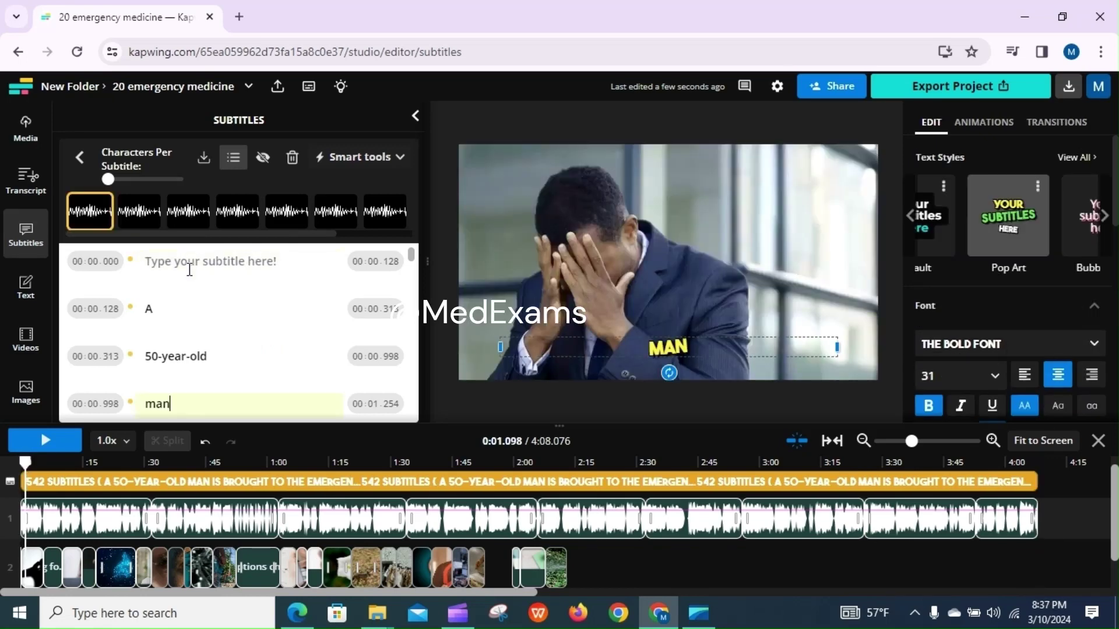
pyautogui.press('Down')
pyautogui.press('Down')
pyautogui.press('Down')
pyautogui.press('Down')
pyautogui.press('Down')
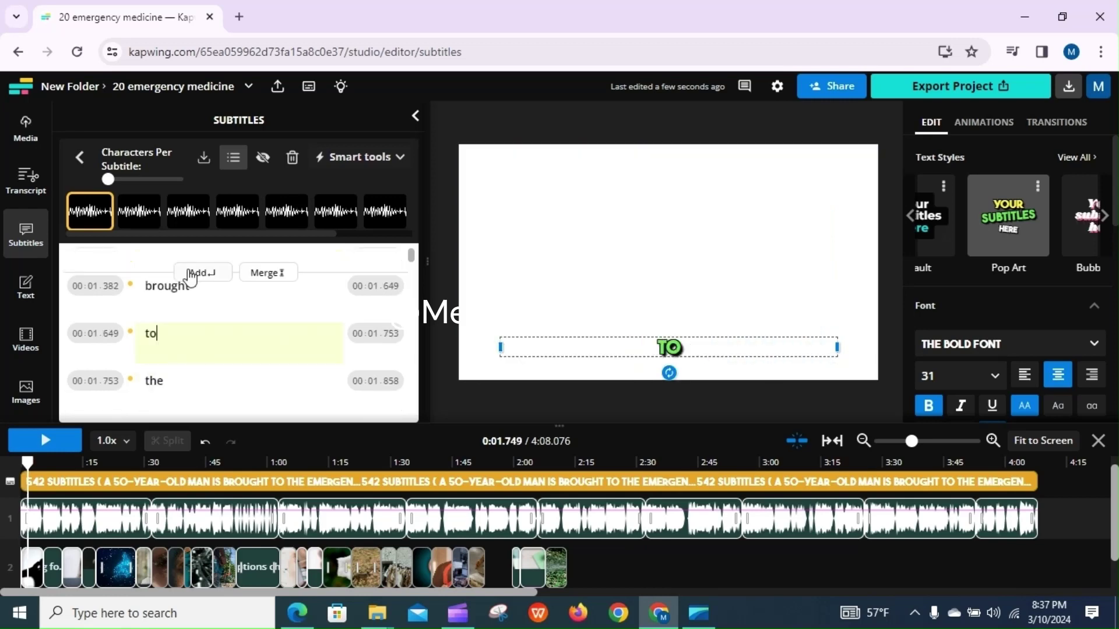
pyautogui.press('Down')
pyautogui.press('Down')
pyautogui.press('Down')
pyautogui.press('Down')
pyautogui.press('Down')
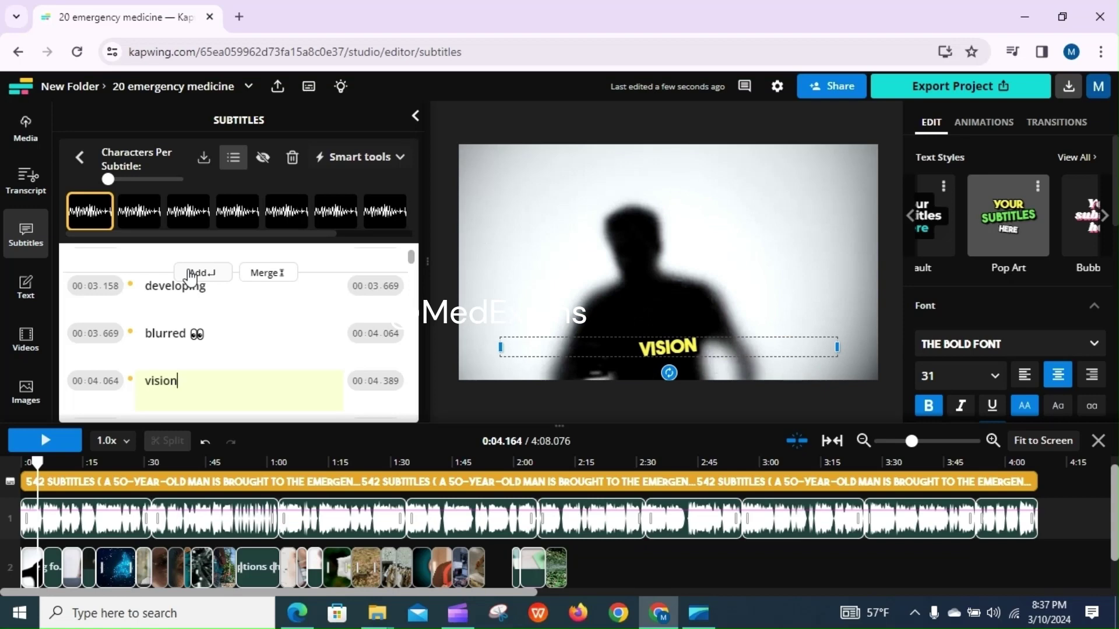
pyautogui.click(393, 156)
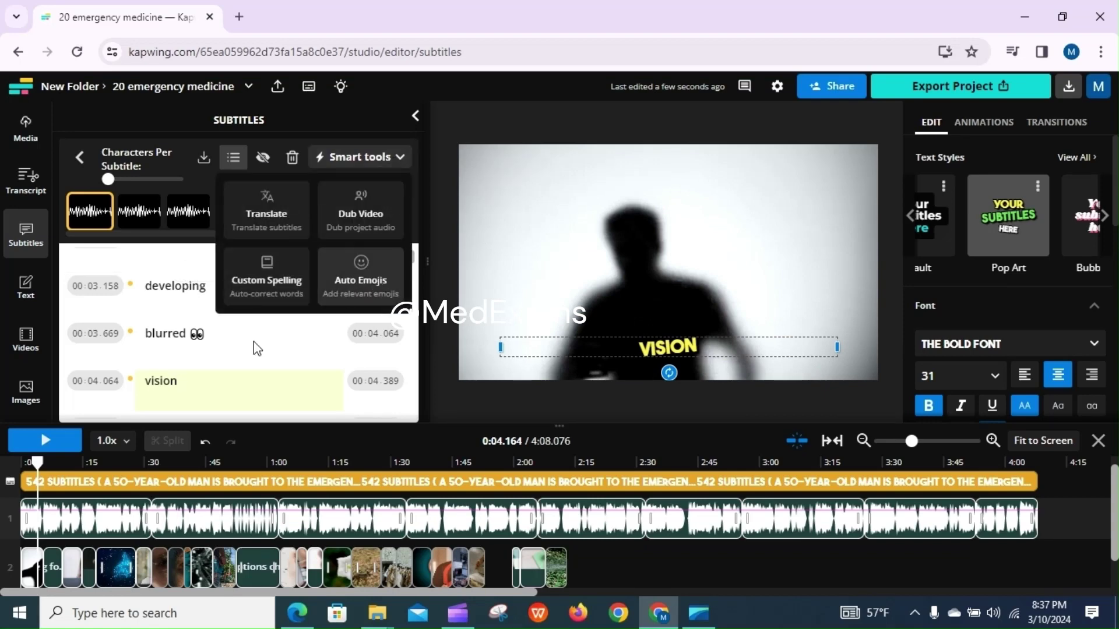
# Step: Review the subtitles from "blurred" to "(102" for words and values that are split wrongly
pyautogui.click(208, 336)
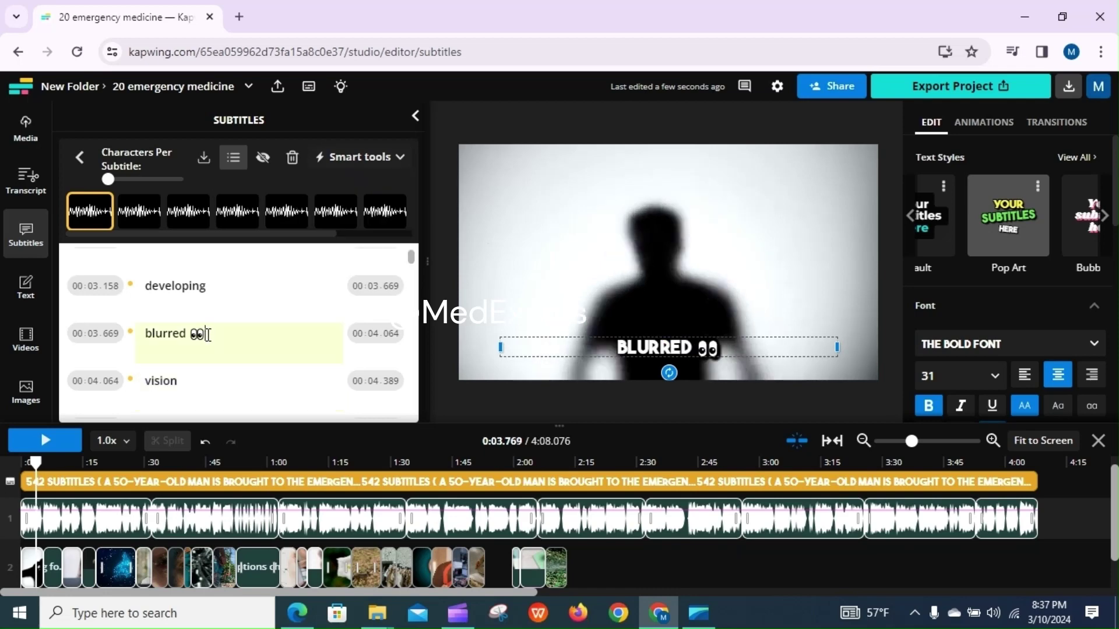
pyautogui.press('Tab')
pyautogui.press('Tab')
pyautogui.press('Tab')
pyautogui.press('Tab')
pyautogui.press('Tab')
pyautogui.press('Tab')
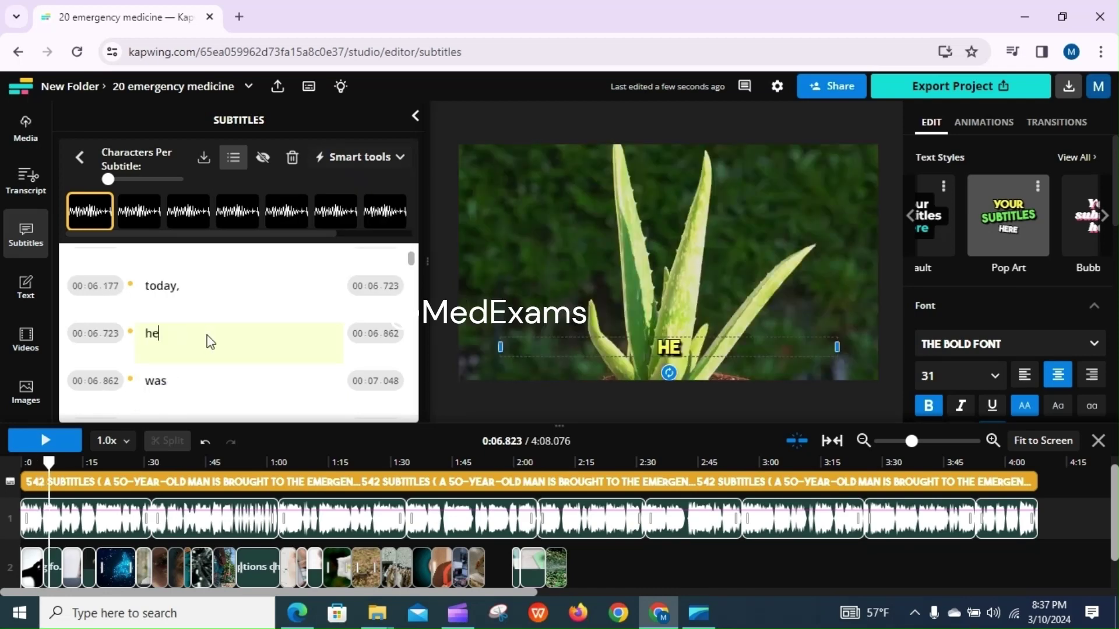
pyautogui.press('Tab')
pyautogui.press('Tab')
pyautogui.press('Tab')
pyautogui.press('Tab')
pyautogui.press('Tab')
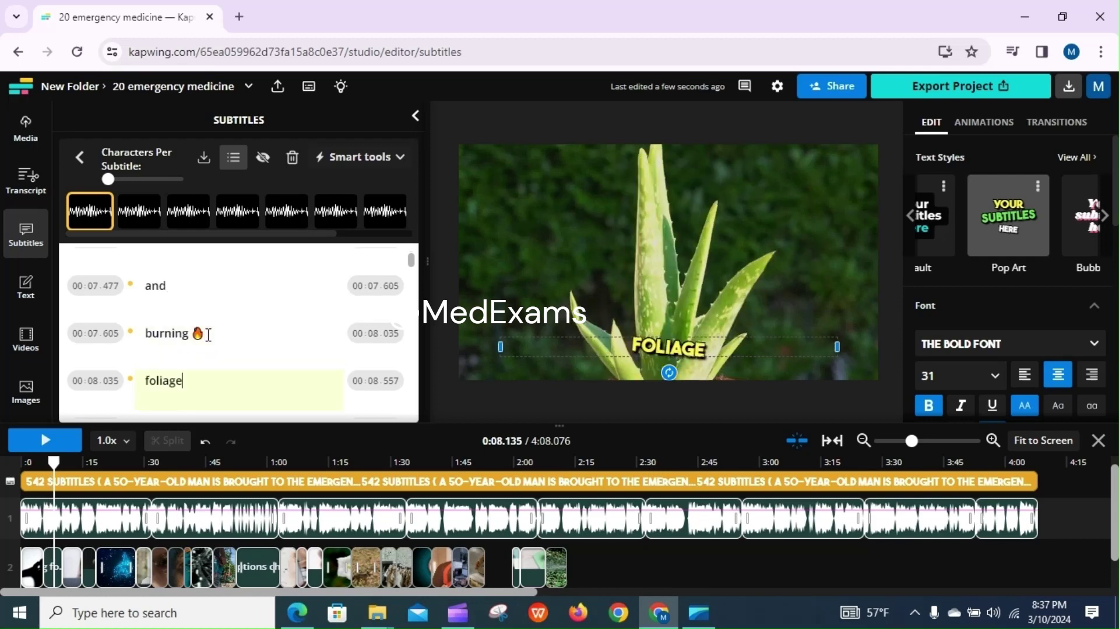
pyautogui.press('Tab')
pyautogui.press('Tab')
pyautogui.press('Tab')
pyautogui.press('Tab')
pyautogui.press('Tab')
pyautogui.press('Tab')
pyautogui.press('Tab')
pyautogui.press('Tab')
pyautogui.press('Tab')
pyautogui.press('Tab')
pyautogui.press('Tab')
pyautogui.press('Tab')
pyautogui.press('Tab')
pyautogui.press('Tab')
pyautogui.press('Tab')
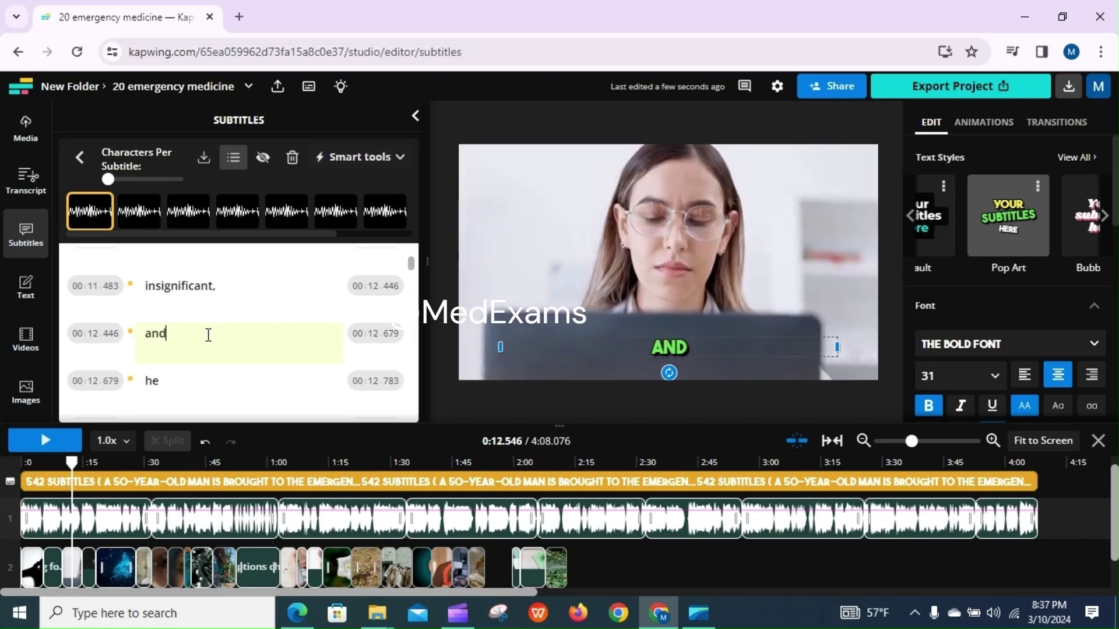
pyautogui.press('Tab')
pyautogui.press('Tab')
pyautogui.press('Tab')
pyautogui.press('Tab')
pyautogui.press('Tab')
pyautogui.press('Tab')
pyautogui.press('Tab')
pyautogui.press('Tab')
pyautogui.press('Tab')
pyautogui.press('Tab')
pyautogui.press('Tab')
pyautogui.press('Tab')
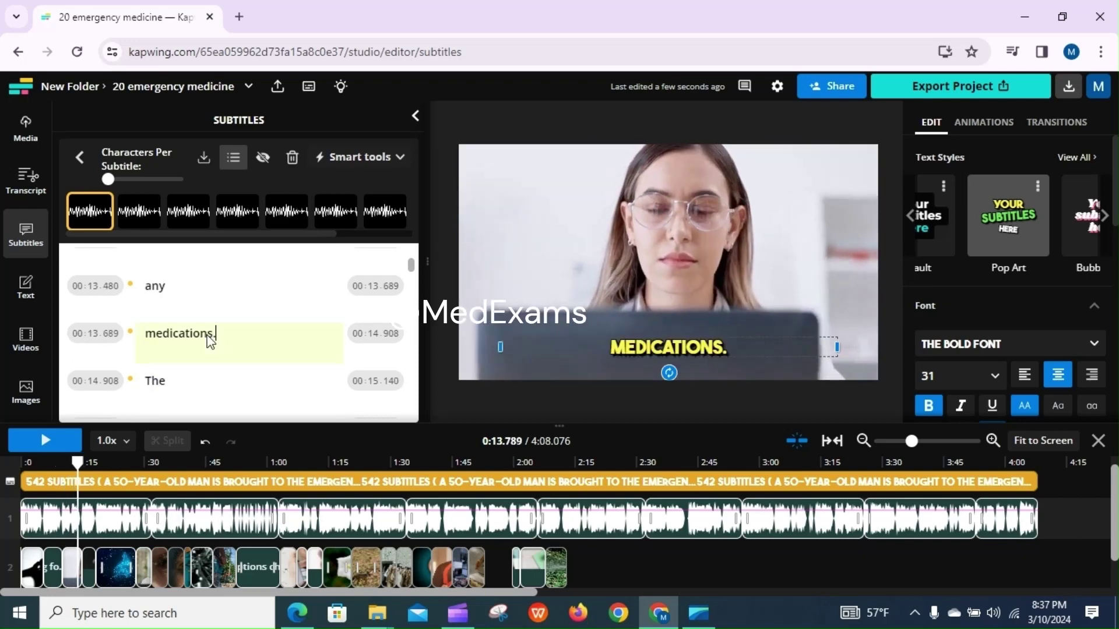
pyautogui.press('Tab')
pyautogui.press('Tab')
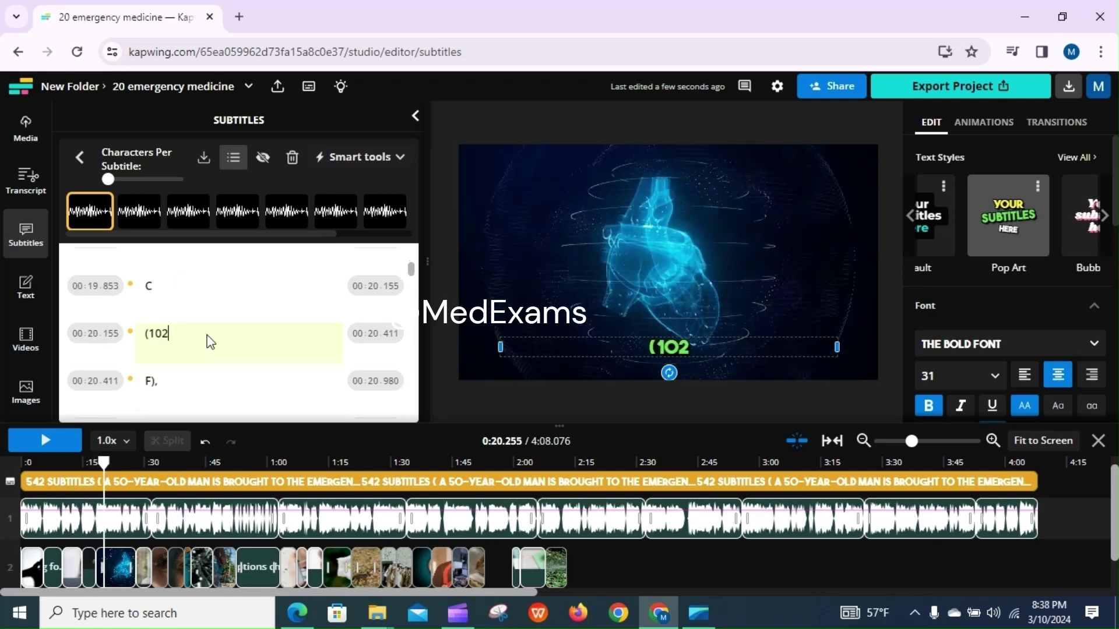
# Step: Merge the "C" subtitle into "38.9" and the "F)," subtitle into "(102" so each temperature stays with its unit
pyautogui.hotkey('shift', 'Tab')
pyautogui.hotkey('shift', 'Tab')
pyautogui.press('Tab')
pyautogui.press('BackSpace')
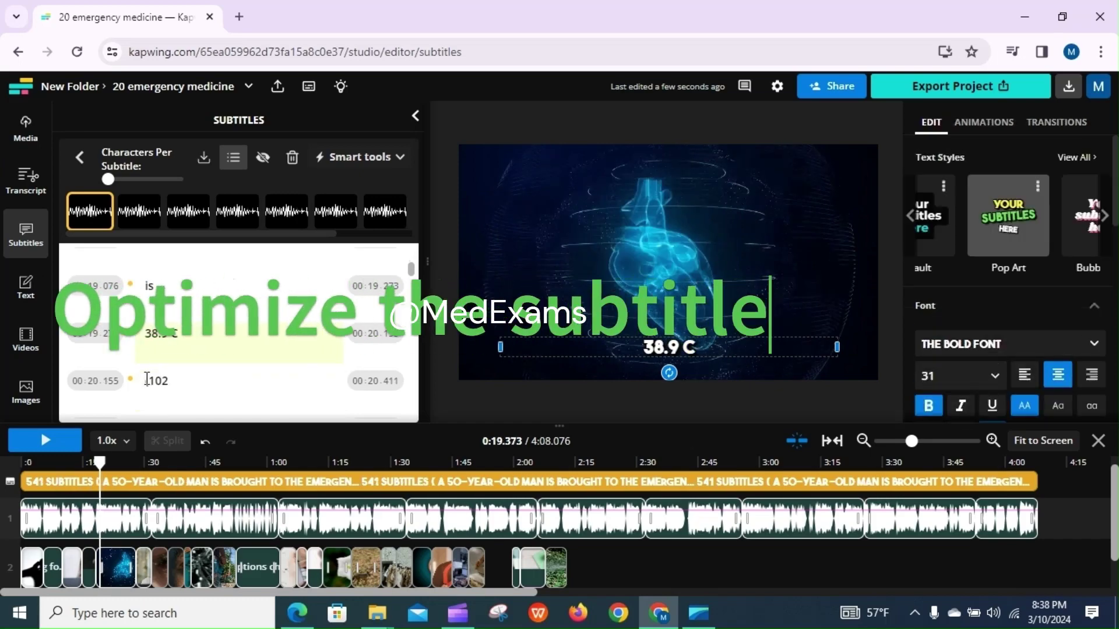
pyautogui.press('Tab')
pyautogui.press('BackSpace')
pyautogui.press('BackSpace')
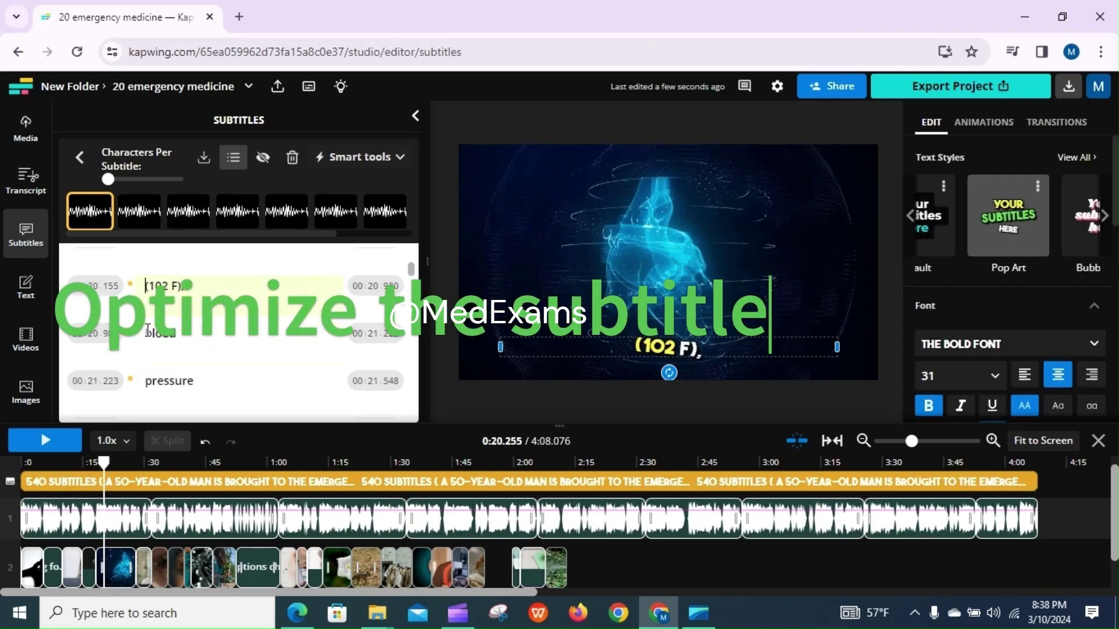
# Step: Merge the blood pressure value 110/76 and its unit mm Hg into one subtitle
pyautogui.press('Tab')
pyautogui.press('Tab')
pyautogui.press('Tab')
pyautogui.press('Tab')
pyautogui.press('Tab')
pyautogui.press('Tab')
pyautogui.press('BackSpace')
pyautogui.press('BackSpace')
# Step: Check the vital-sign and examination subtitles one by one, past "respirations are" and up to "skin and dry", for wrongly split words or values
pyautogui.press('Tab')
pyautogui.press('Tab')
pyautogui.press('Tab')
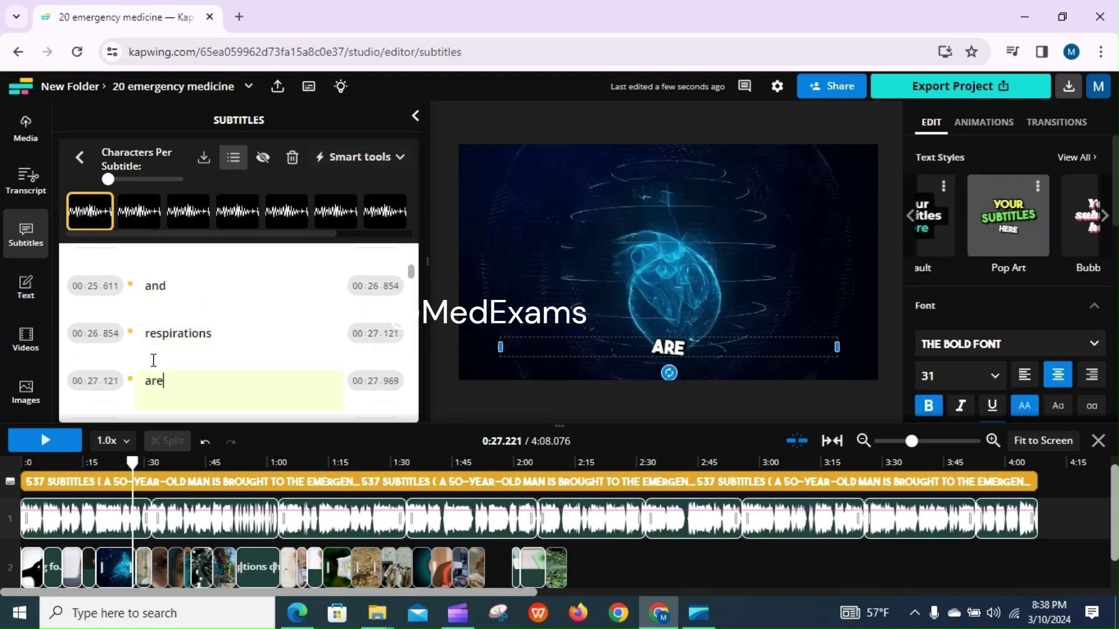
pyautogui.press('Tab')
pyautogui.press('Tab')
pyautogui.press('Tab')
pyautogui.press('Tab')
pyautogui.press('Tab')
pyautogui.press('Tab')
pyautogui.press('Tab')
pyautogui.press('Tab')
pyautogui.press('Tab')
pyautogui.press('Tab')
pyautogui.press('Tab')
pyautogui.press('Tab')
pyautogui.press('Tab')
pyautogui.press('Tab')
pyautogui.press('Tab')
pyautogui.press('Tab')
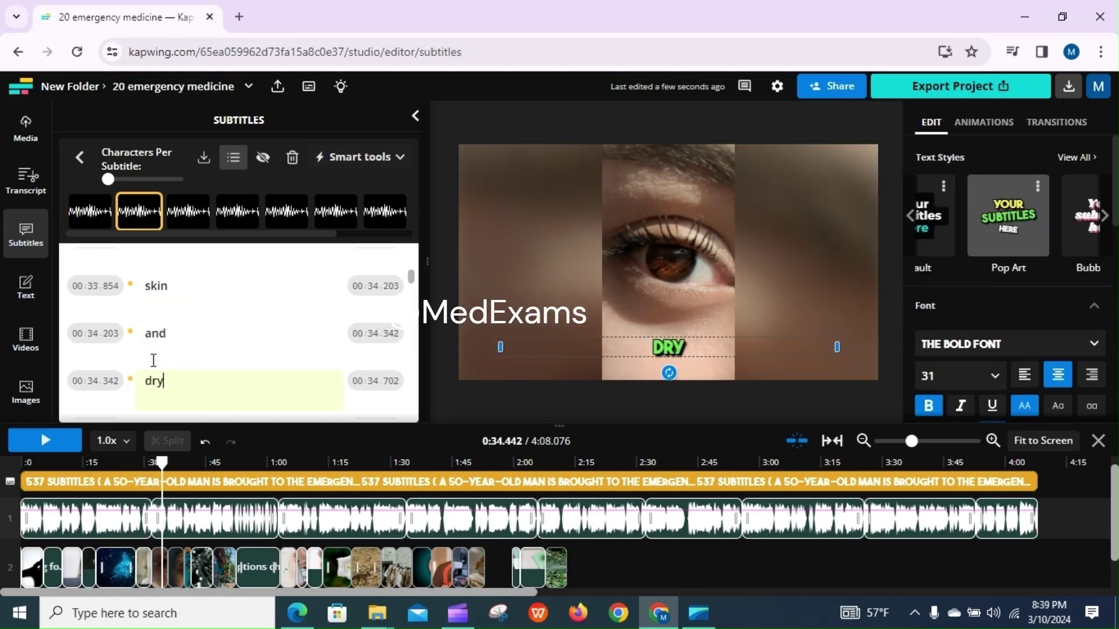
# Step: Review the subtitles of the question and its answer choices, from after "dry" through "Haloperidol" to the option label "(E)"
pyautogui.press('Tab')
pyautogui.press('Tab')
pyautogui.press('Tab')
pyautogui.press('Tab')
pyautogui.press('Tab')
pyautogui.press('Tab')
pyautogui.press('Tab')
pyautogui.press('Tab')
pyautogui.press('Tab')
pyautogui.press('Tab')
pyautogui.press('Tab')
pyautogui.press('Tab')
pyautogui.press('Tab')
pyautogui.press('Tab')
pyautogui.press('Tab')
pyautogui.press('Tab')
pyautogui.press('Tab')
pyautogui.press('Tab')
pyautogui.press('Tab')
pyautogui.press('Tab')
pyautogui.press('Tab')
pyautogui.press('Tab')
pyautogui.press('Tab')
pyautogui.press('Tab')
pyautogui.press('Tab')
pyautogui.press('Tab')
pyautogui.press('Tab')
pyautogui.press('Tab')
pyautogui.press('Tab')
pyautogui.press('Tab')
pyautogui.press('Tab')
pyautogui.press('Tab')
pyautogui.press('Tab')
pyautogui.press('Tab')
pyautogui.press('Tab')
pyautogui.press('Tab')
pyautogui.press('Tab')
pyautogui.press('Tab')
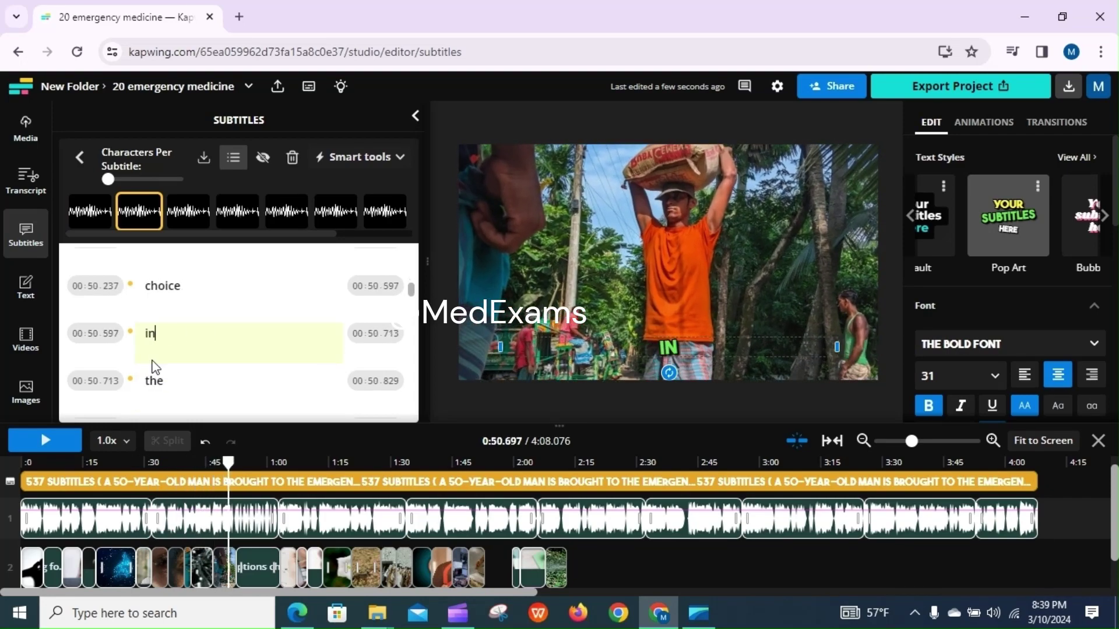
pyautogui.press('Tab')
pyautogui.press('Tab')
pyautogui.press('Tab')
pyautogui.press('Tab')
pyautogui.press('Tab')
pyautogui.press('Tab')
pyautogui.press('Tab')
pyautogui.press('Tab')
pyautogui.press('Tab')
pyautogui.press('Tab')
pyautogui.press('Tab')
pyautogui.press('Tab')
pyautogui.press('Tab')
pyautogui.press('Tab')
pyautogui.press('Tab')
pyautogui.press('Tab')
pyautogui.press('Tab')
pyautogui.press('Tab')
pyautogui.press('Tab')
pyautogui.press('Tab')
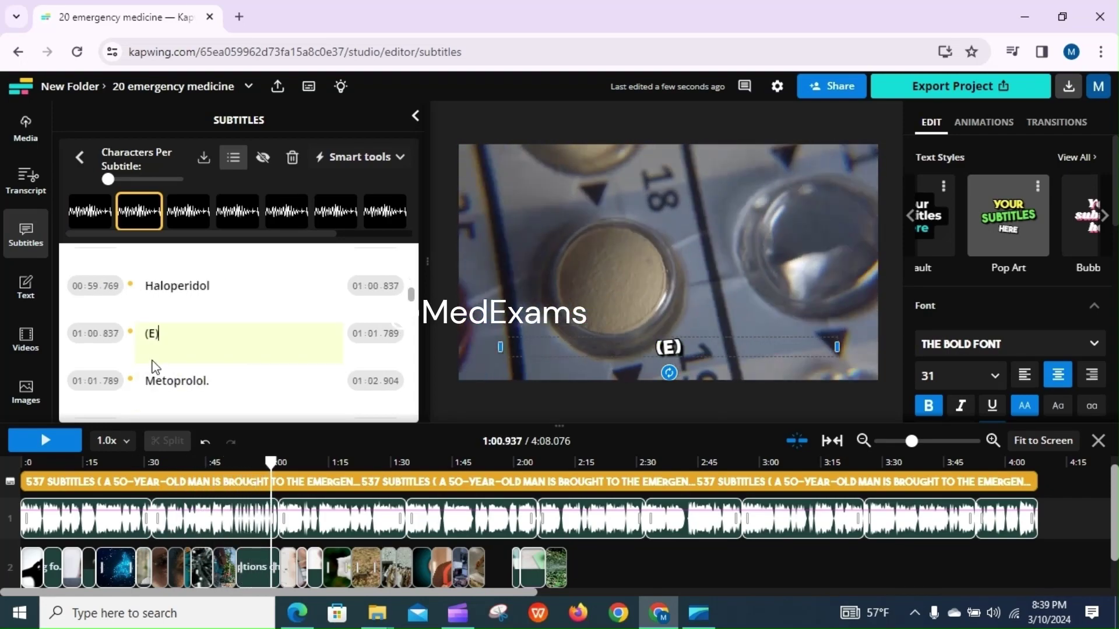
# Step: Examine the subtitles from "Metoprolol." through "flushed skin," and "stramonium)" to "working" for splitting errors
pyautogui.press('Tab')
pyautogui.press('Tab')
pyautogui.press('Tab')
pyautogui.press('Tab')
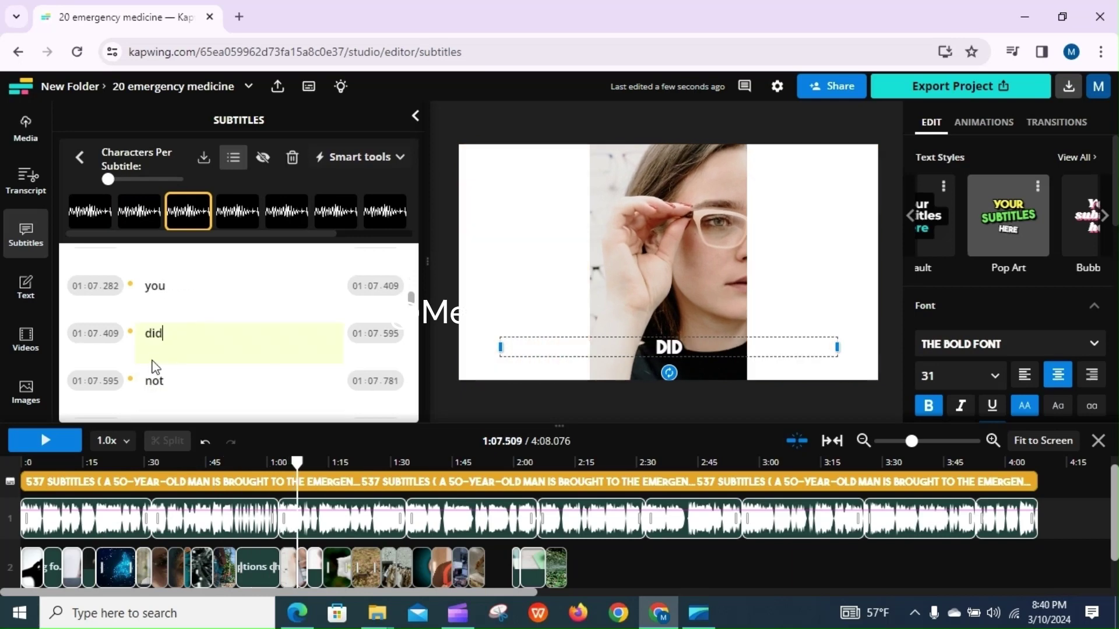
pyautogui.press('Tab')
pyautogui.press('Tab')
pyautogui.press('Tab')
pyautogui.press('Tab')
pyautogui.press('Tab')
pyautogui.press('Tab')
pyautogui.press('Tab')
pyautogui.press('Tab')
pyautogui.press('Tab')
pyautogui.press('Tab')
pyautogui.press('Tab')
pyautogui.press('Tab')
pyautogui.press('Tab')
pyautogui.press('Tab')
pyautogui.press('Tab')
pyautogui.press('Tab')
pyautogui.press('Tab')
pyautogui.press('Tab')
pyautogui.press('Tab')
pyautogui.press('Tab')
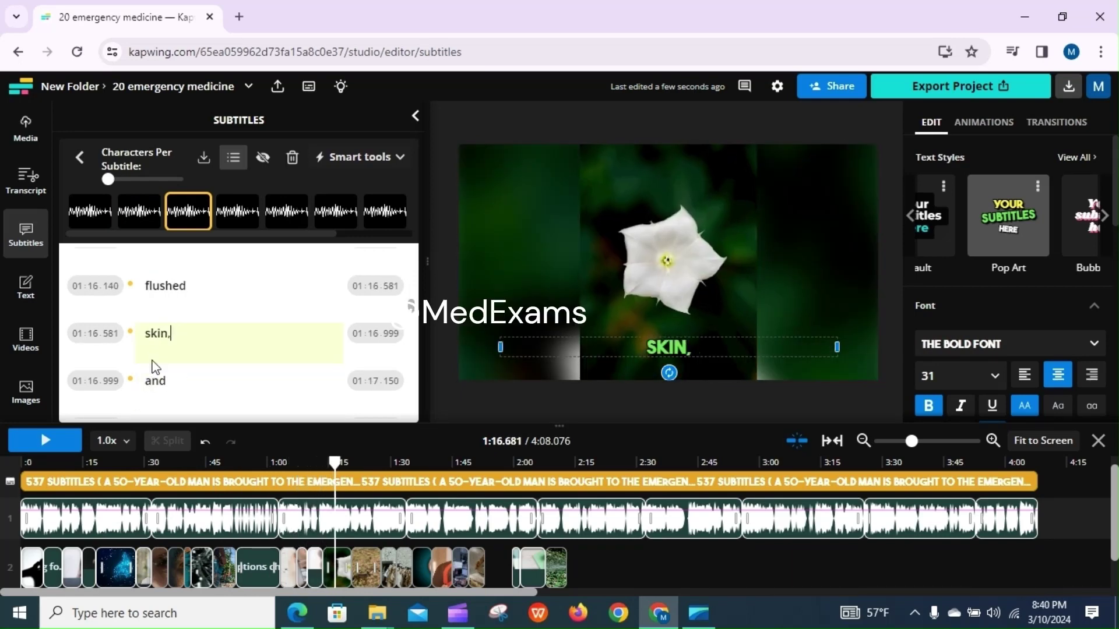
pyautogui.press('Tab')
pyautogui.press('Tab')
pyautogui.press('Tab')
pyautogui.press('Tab')
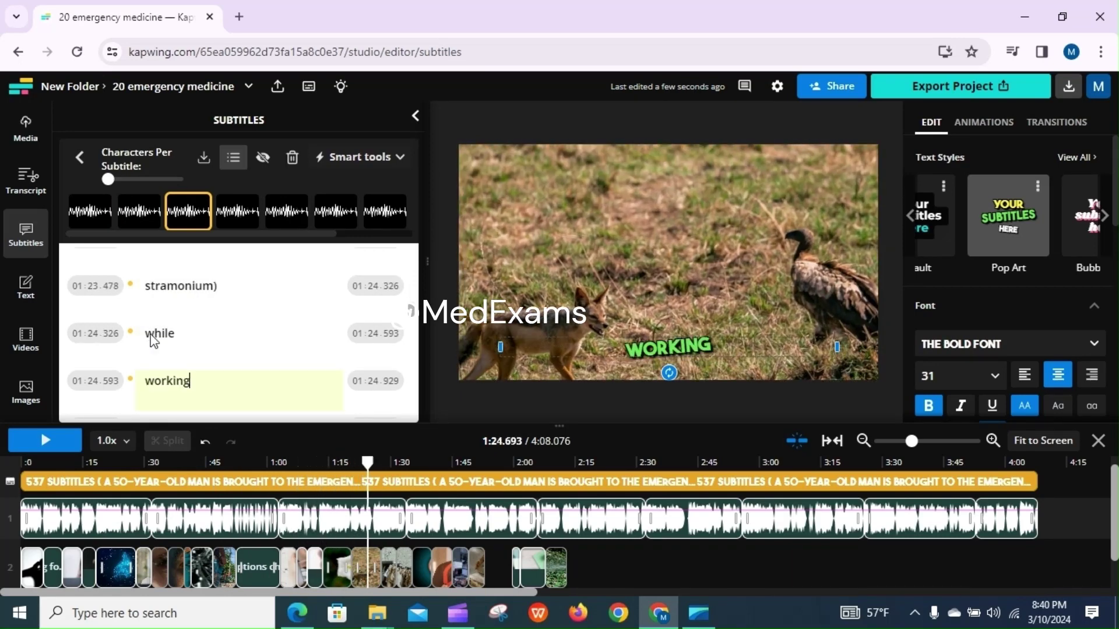
# Step: Go through the remaining explanation subtitles from "working" past "These agents competitively" to "increases acetylcholine levels", checking how the words are split
pyautogui.press('Tab')
pyautogui.press('Tab')
pyautogui.press('Tab')
pyautogui.press('Tab')
pyautogui.press('Tab')
pyautogui.press('Tab')
pyautogui.press('Tab')
pyautogui.press('Tab')
pyautogui.press('Tab')
pyautogui.press('Tab')
pyautogui.press('Tab')
pyautogui.press('Tab')
pyautogui.press('Tab')
pyautogui.press('Tab')
pyautogui.press('Tab')
pyautogui.press('Tab')
pyautogui.press('Tab')
pyautogui.press('Tab')
pyautogui.press('Tab')
pyautogui.press('Tab')
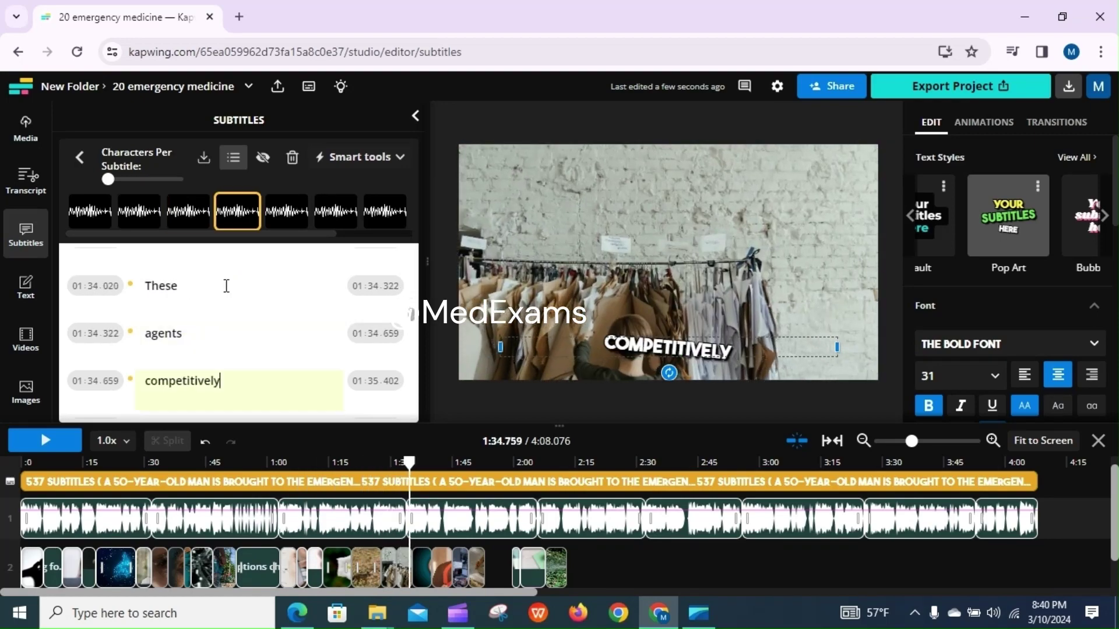
pyautogui.press('Tab')
pyautogui.press('Tab')
pyautogui.press('Tab')
pyautogui.press('Tab')
pyautogui.press('Tab')
pyautogui.press('Tab')
pyautogui.press('Tab')
pyautogui.press('Tab')
pyautogui.press('Tab')
pyautogui.press('Tab')
pyautogui.press('Tab')
pyautogui.press('Tab')
pyautogui.press('Tab')
pyautogui.press('Tab')
pyautogui.press('Tab')
pyautogui.press('Tab')
pyautogui.press('Tab')
pyautogui.press('Tab')
pyautogui.press('Tab')
pyautogui.press('Tab')
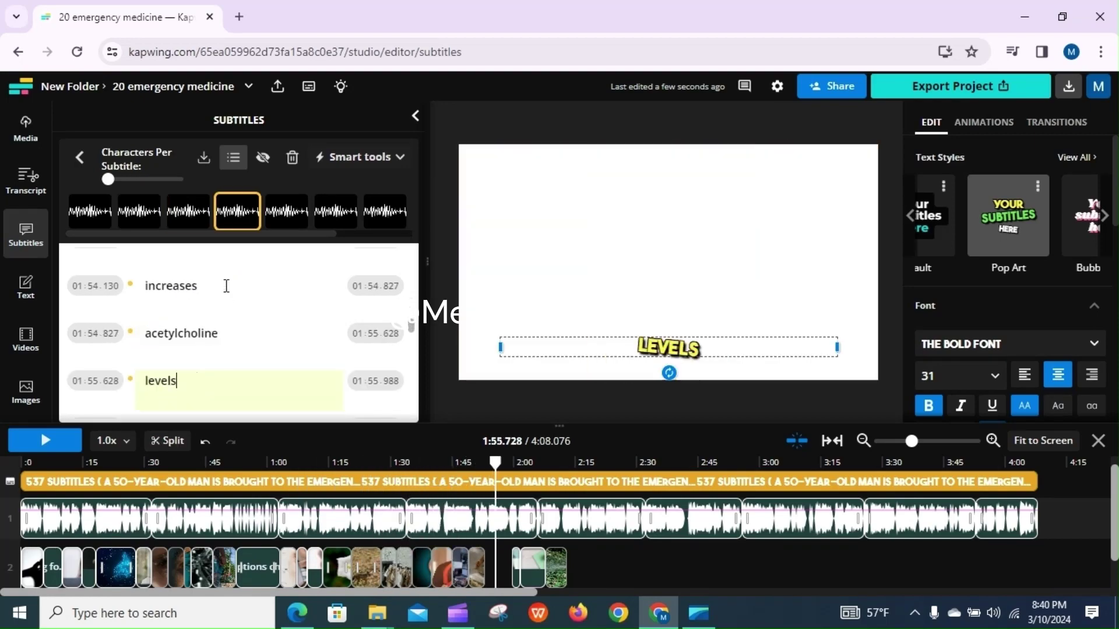
# Step: Check the word-by-word subtitles from "levels" up to the option label "(Choice A)" before "Organophosphates" for splitting errors
pyautogui.press('Tab')
pyautogui.press('Tab')
pyautogui.press('Tab')
pyautogui.press('Tab')
pyautogui.press('Tab')
pyautogui.press('Tab')
pyautogui.press('Tab')
pyautogui.press('Tab')
pyautogui.press('Tab')
pyautogui.press('Tab')
pyautogui.press('Tab')
pyautogui.press('Tab')
pyautogui.press('Tab')
pyautogui.press('Tab')
pyautogui.press('Tab')
pyautogui.press('Tab')
pyautogui.press('Tab')
pyautogui.press('Tab')
pyautogui.press('Tab')
pyautogui.press('Tab')
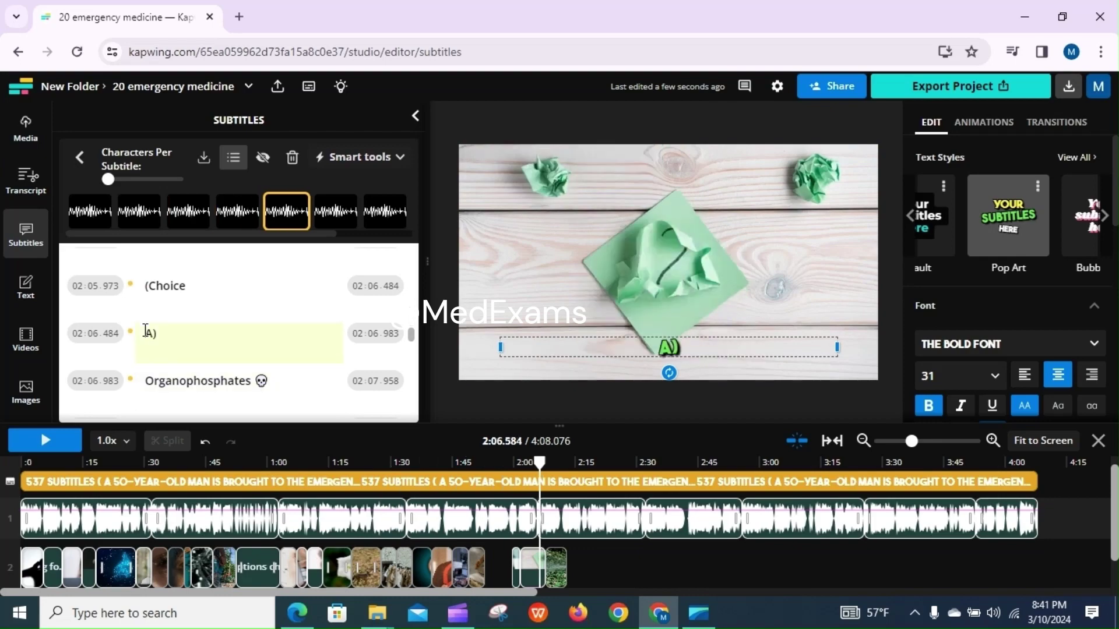
# Step: Review the organophosphate explanation subtitles from "A)" through "increased salivation, miosis," to "at risk of"
pyautogui.press('Tab')
pyautogui.press('Tab')
pyautogui.press('Tab')
pyautogui.press('Tab')
pyautogui.press('Tab')
pyautogui.press('Tab')
pyautogui.press('Tab')
pyautogui.press('Tab')
pyautogui.press('Tab')
pyautogui.press('Tab')
pyautogui.press('Tab')
pyautogui.press('Tab')
pyautogui.press('Tab')
pyautogui.press('Tab')
pyautogui.press('Tab')
pyautogui.press('Tab')
pyautogui.press('Tab')
pyautogui.press('Tab')
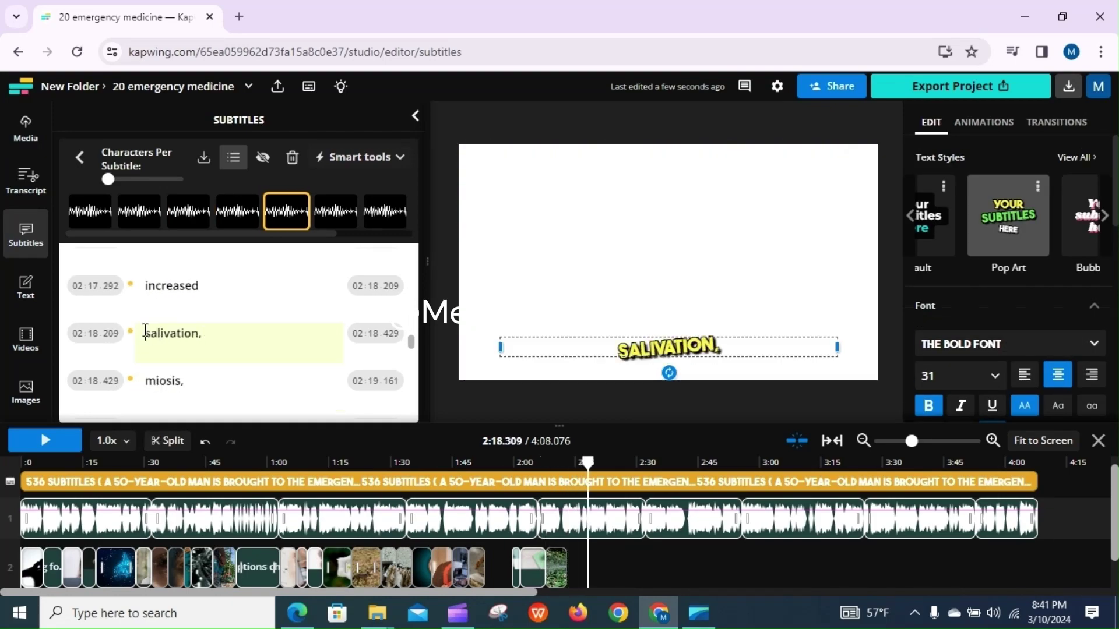
pyautogui.press('Tab')
pyautogui.press('Tab')
pyautogui.press('Tab')
pyautogui.press('Tab')
pyautogui.press('Tab')
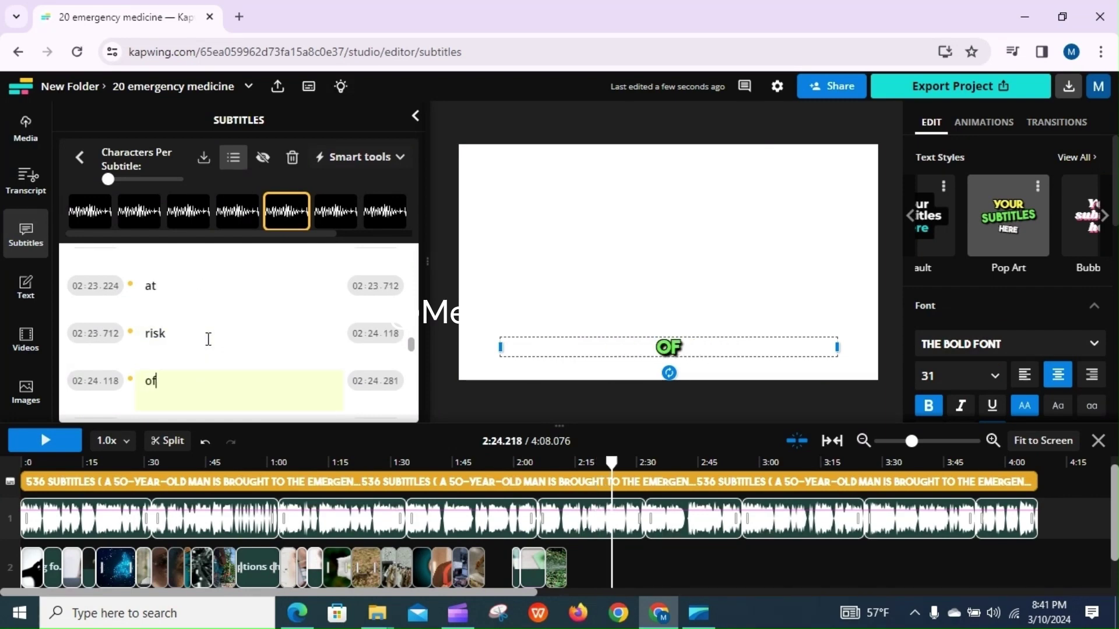
# Step: Examine the subtitles after "at risk of", through "agent. Choices B" to "Haloperidol is", for wrongly split words or labels
pyautogui.press('Tab')
pyautogui.press('Tab')
pyautogui.press('Tab')
pyautogui.press('Tab')
pyautogui.press('Tab')
pyautogui.press('Tab')
pyautogui.press('Tab')
pyautogui.press('Tab')
pyautogui.press('Tab')
pyautogui.press('Tab')
pyautogui.press('Tab')
pyautogui.press('Tab')
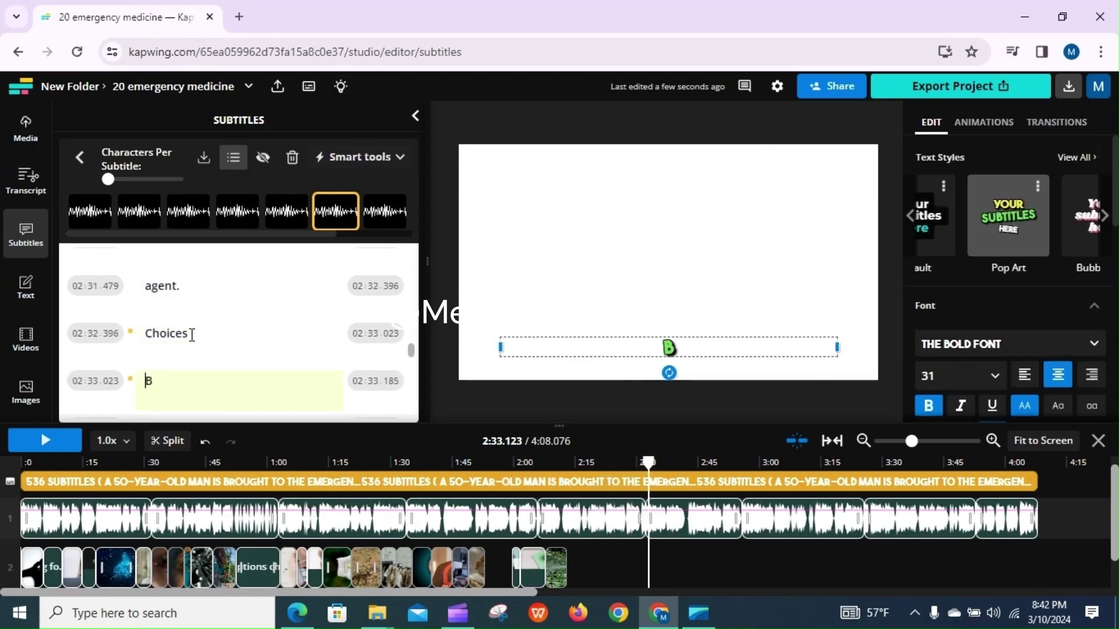
pyautogui.press('Tab')
pyautogui.press('Tab')
pyautogui.press('Tab')
pyautogui.press('Tab')
pyautogui.press('Tab')
pyautogui.press('Tab')
pyautogui.press('Tab')
pyautogui.press('Tab')
pyautogui.press('Tab')
pyautogui.press('Tab')
pyautogui.press('Tab')
pyautogui.press('Tab')
pyautogui.press('Tab')
pyautogui.press('Tab')
pyautogui.press('Tab')
pyautogui.press('Tab')
pyautogui.press('Tab')
pyautogui.press('Tab')
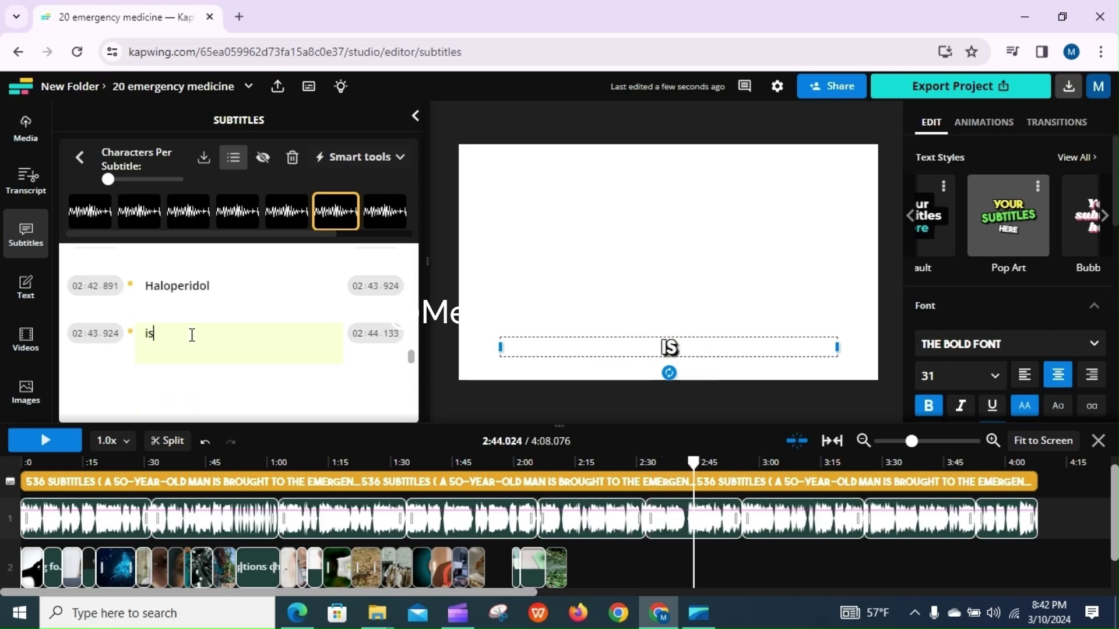
# Step: Go through the subtitles from "Haloperidol is" past "symptoms. (Choice C)" to "channel opening. It", checking how the words are split
pyautogui.press('Tab')
pyautogui.press('Tab')
pyautogui.press('Tab')
pyautogui.press('Tab')
pyautogui.press('Tab')
pyautogui.press('Tab')
pyautogui.press('Tab')
pyautogui.press('Tab')
pyautogui.press('Tab')
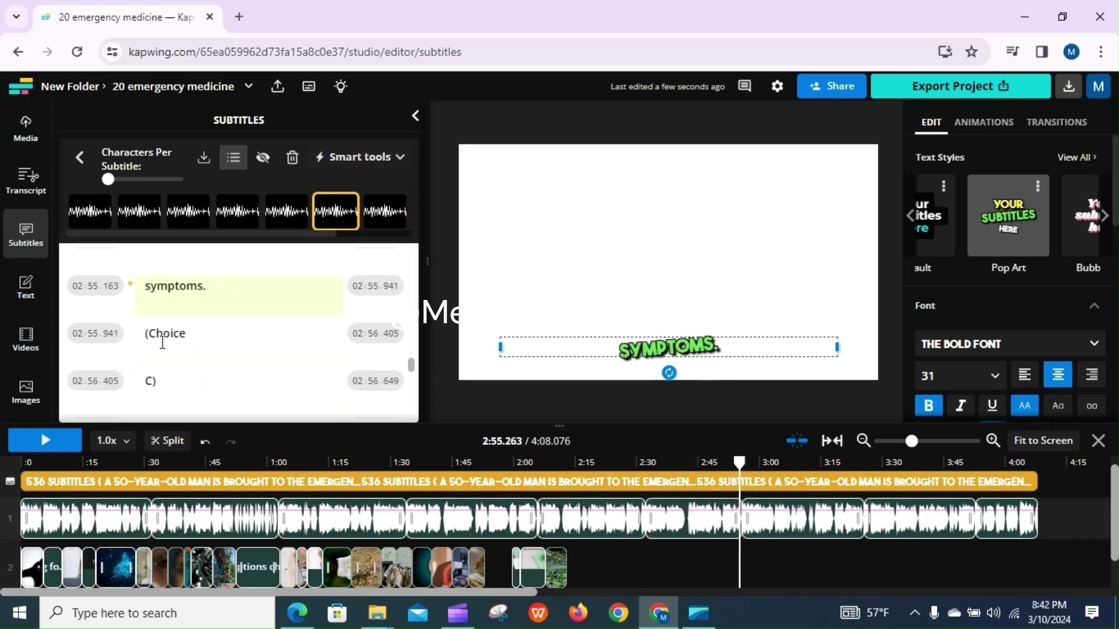
pyautogui.press('Tab')
pyautogui.press('Tab')
pyautogui.press('Tab')
pyautogui.press('Tab')
pyautogui.press('Tab')
pyautogui.press('Tab')
pyautogui.press('Tab')
pyautogui.press('Tab')
pyautogui.press('Tab')
pyautogui.press('Tab')
pyautogui.press('Tab')
pyautogui.press('Tab')
pyautogui.press('Tab')
pyautogui.press('Tab')
pyautogui.press('Tab')
pyautogui.press('Tab')
pyautogui.press('Tab')
pyautogui.press('Tab')
pyautogui.press('Tab')
pyautogui.press('Tab')
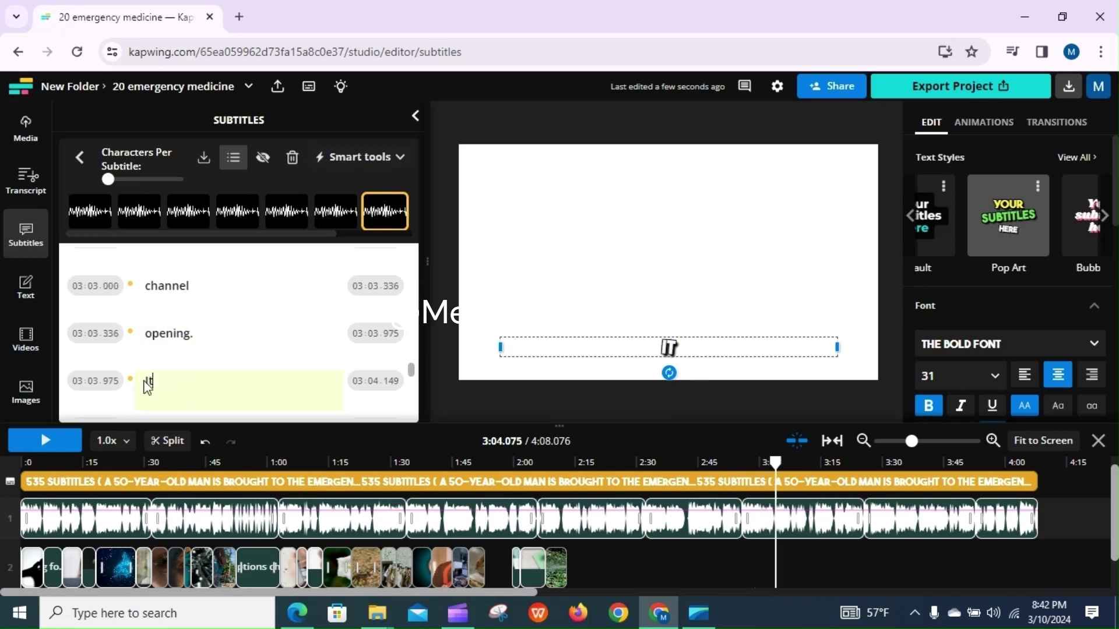
# Step: Check the subtitles from after "channel opening. It" through "a selective" to "F and G)" for splitting and label errors
pyautogui.press('Tab')
pyautogui.press('Tab')
pyautogui.press('Tab')
pyautogui.press('Tab')
pyautogui.press('Tab')
pyautogui.press('Tab')
pyautogui.press('Tab')
pyautogui.press('Tab')
pyautogui.press('Tab')
pyautogui.press('Tab')
pyautogui.press('Tab')
pyautogui.press('Tab')
pyautogui.press('Tab')
pyautogui.press('Tab')
pyautogui.press('Tab')
pyautogui.press('Tab')
pyautogui.press('Tab')
pyautogui.press('Tab')
pyautogui.press('Tab')
pyautogui.press('Tab')
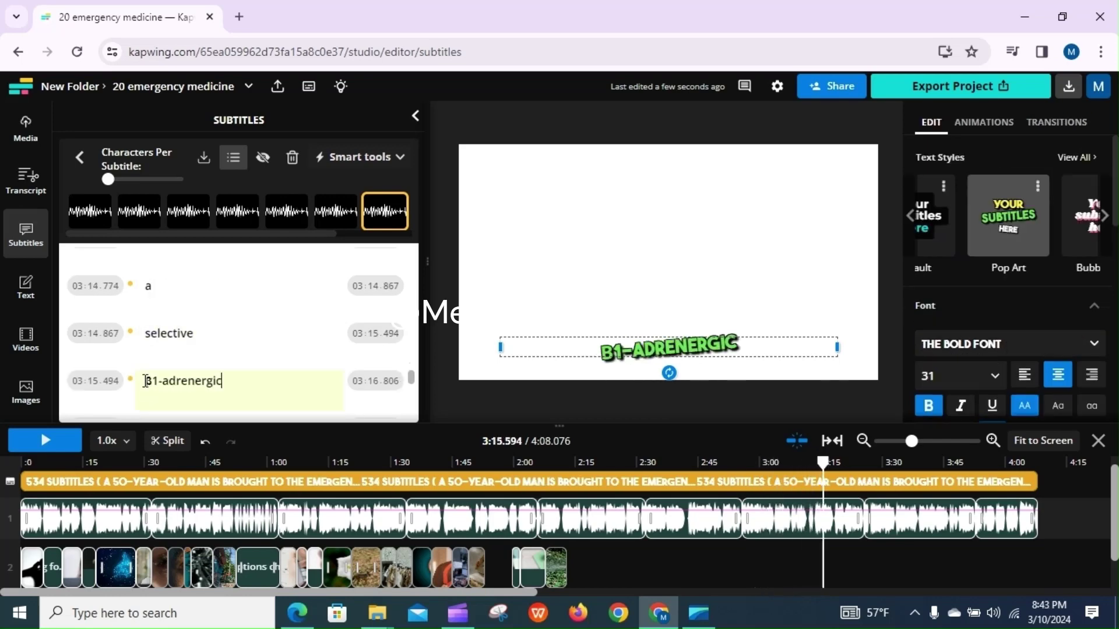
pyautogui.press('Tab')
pyautogui.press('Tab')
pyautogui.press('Tab')
pyautogui.press('Tab')
pyautogui.press('Tab')
pyautogui.press('Tab')
pyautogui.press('Tab')
pyautogui.press('Tab')
pyautogui.press('Tab')
pyautogui.press('Tab')
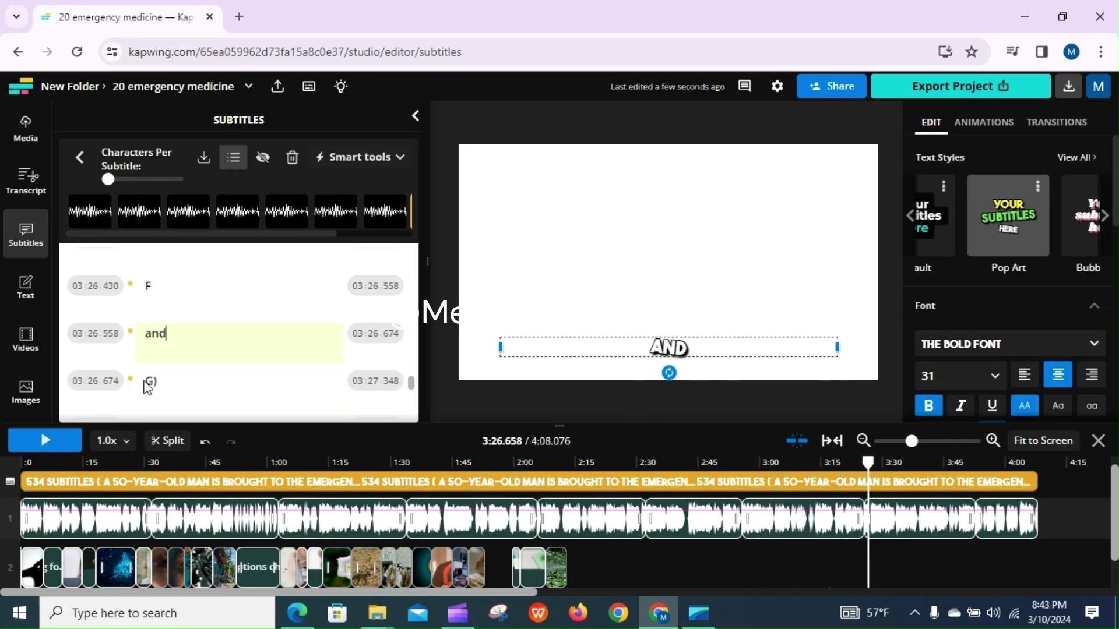
# Step: Merge the separate "F" subtitle into the preceding choices label after "arrhythmias." so it reads "Choices F" without the opening parenthesis
pyautogui.hotkey('shift', 'Tab')
pyautogui.hotkey('shift', 'Tab')
pyautogui.hotkey('shift', 'Tab')
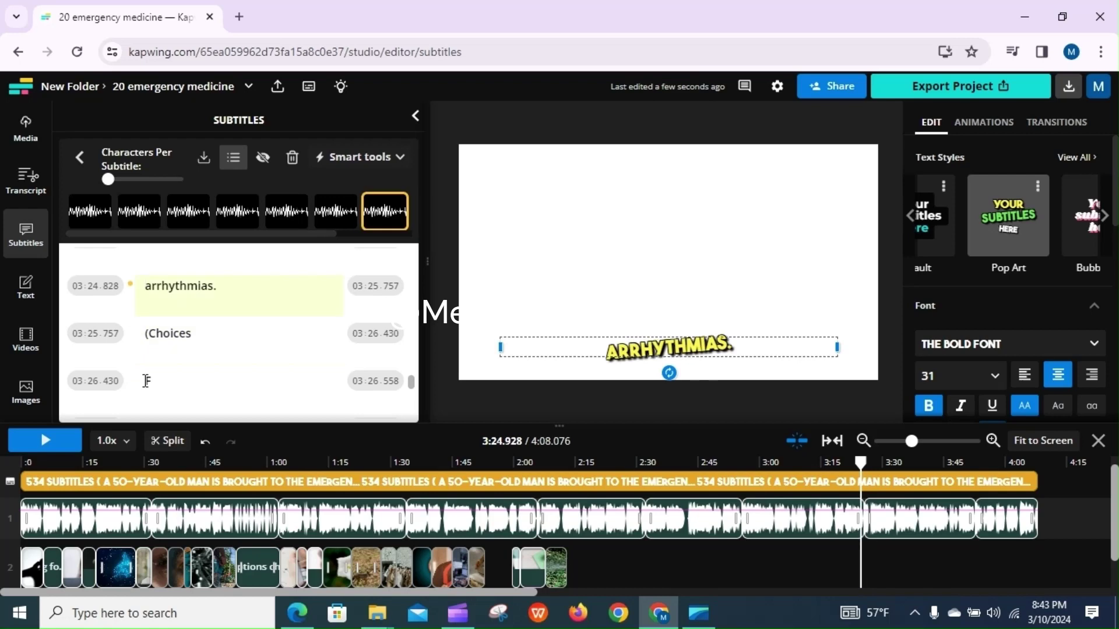
pyautogui.click(146, 380)
pyautogui.press('BackSpace')
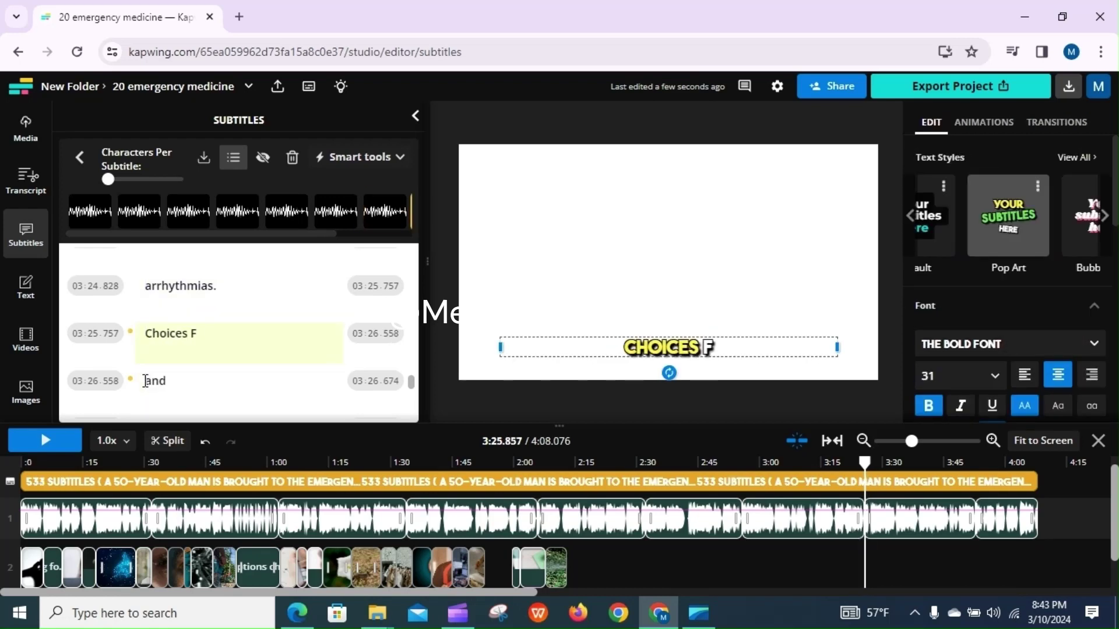
# Step: Insert the word "Choice" before "G)" in the subtitle between "and" and "Morphine"
pyautogui.press('Tab')
pyautogui.press('Tab')
pyautogui.press('Tab')
pyautogui.hotkey('shift', 'Tab')
pyautogui.hotkey('shift', 'Tab')
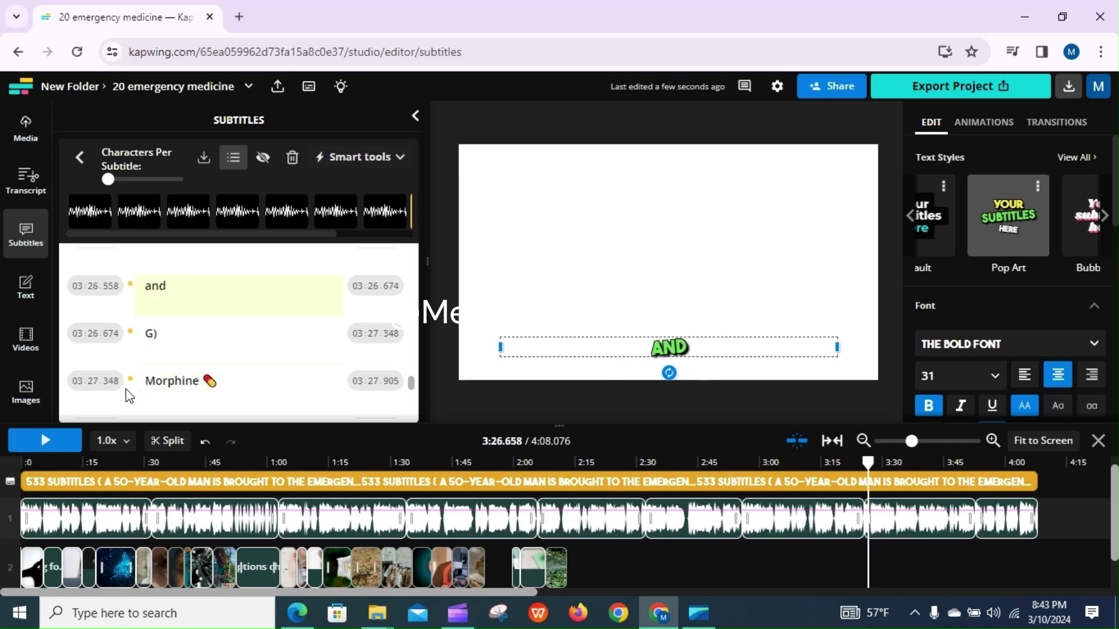
pyautogui.click(147, 333)
pyautogui.write('Choice')
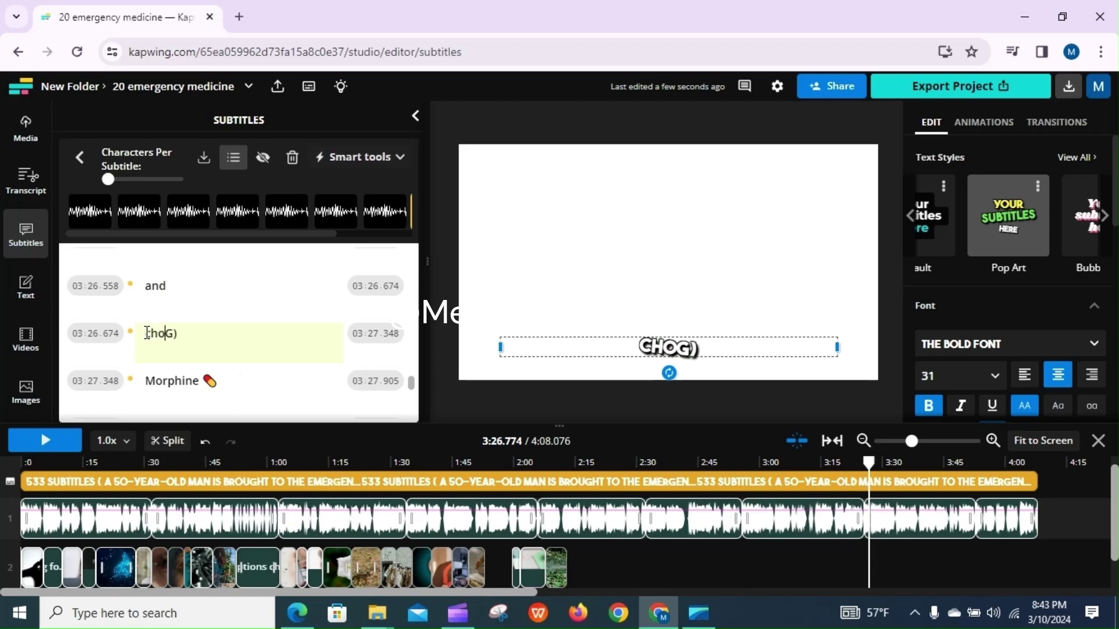
# Step: Recheck the subtitles around the edited choice labels, from "arrhythmias." and "Choices F" to "Morphine is"
pyautogui.hotkey('shift', 'Tab')
pyautogui.hotkey('shift', 'Tab')
pyautogui.hotkey('shift', 'Tab')
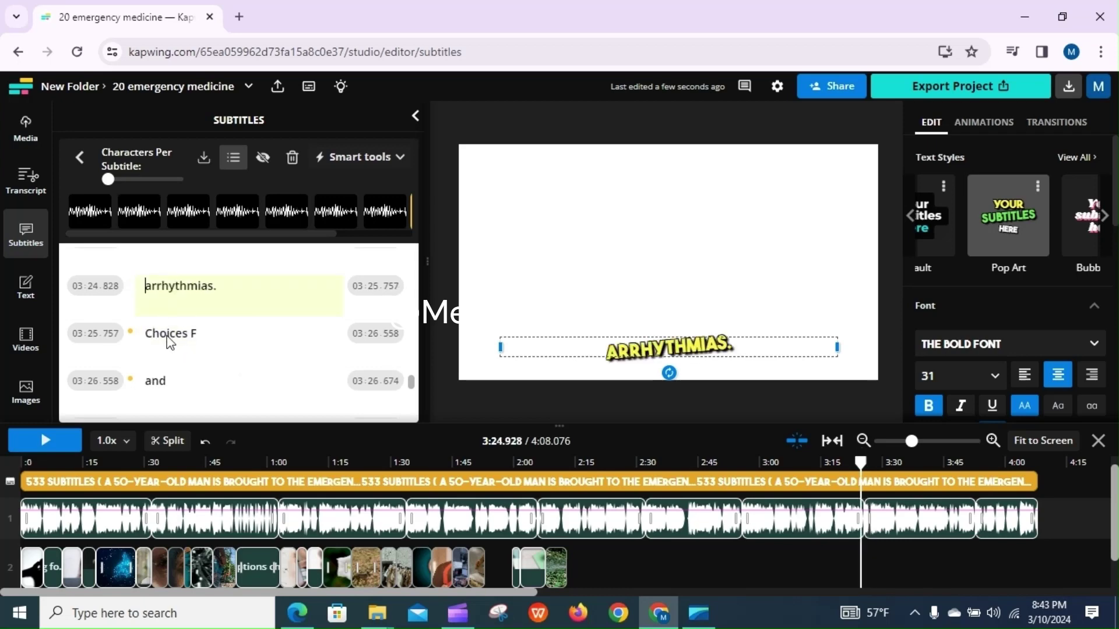
pyautogui.press('Tab')
pyautogui.press('Tab')
pyautogui.press('Tab')
pyautogui.press('Tab')
pyautogui.press('Tab')
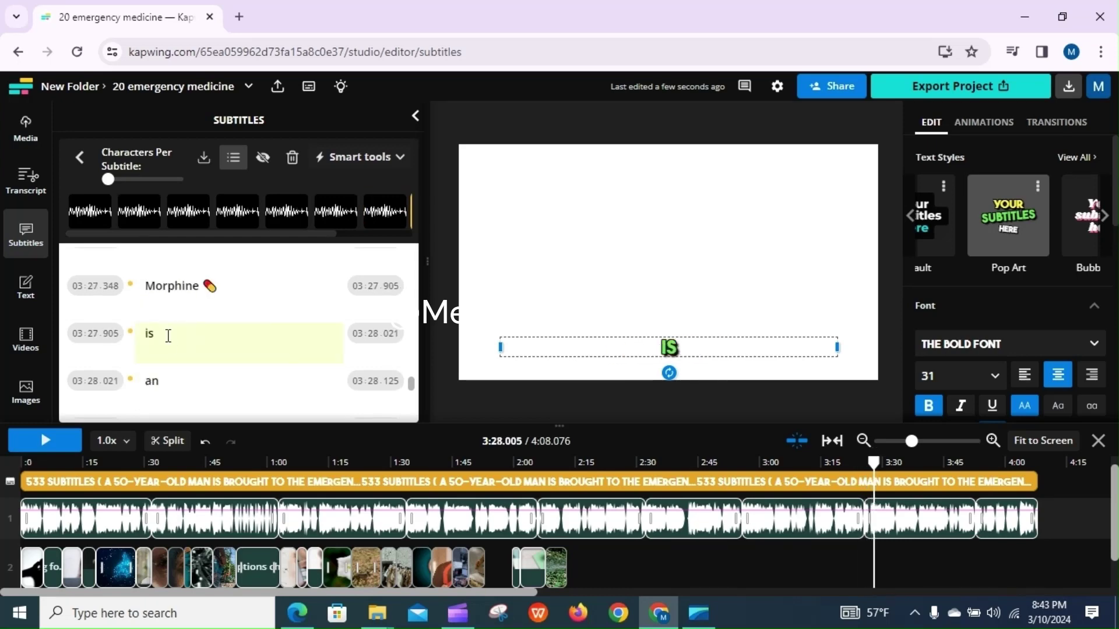
# Step: Check the remaining subtitles from "is" after "Morphine" through the final "button." for splitting and label errors
pyautogui.press('Tab')
pyautogui.press('Tab')
pyautogui.press('Tab')
pyautogui.press('Tab')
pyautogui.press('Tab')
pyautogui.press('Tab')
pyautogui.press('Tab')
pyautogui.press('Tab')
pyautogui.press('Tab')
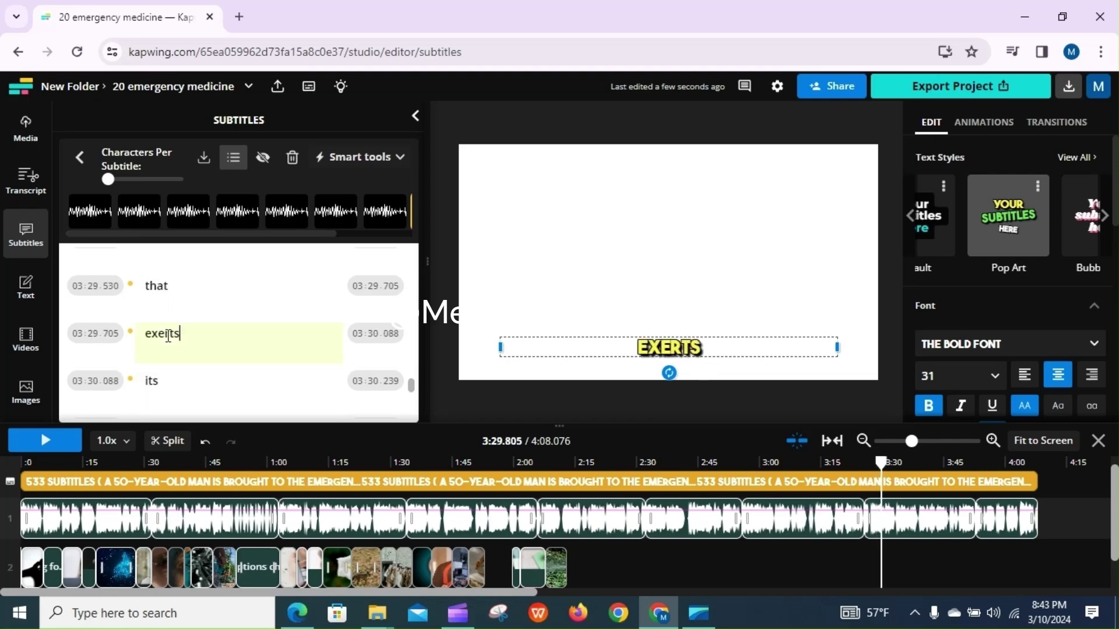
pyautogui.press('Tab')
pyautogui.press('Tab')
pyautogui.press('Tab')
pyautogui.press('Tab')
pyautogui.press('Tab')
pyautogui.press('Tab')
pyautogui.press('Tab')
pyautogui.press('Tab')
pyautogui.press('Tab')
pyautogui.press('Tab')
pyautogui.press('Tab')
pyautogui.press('Tab')
pyautogui.press('Tab')
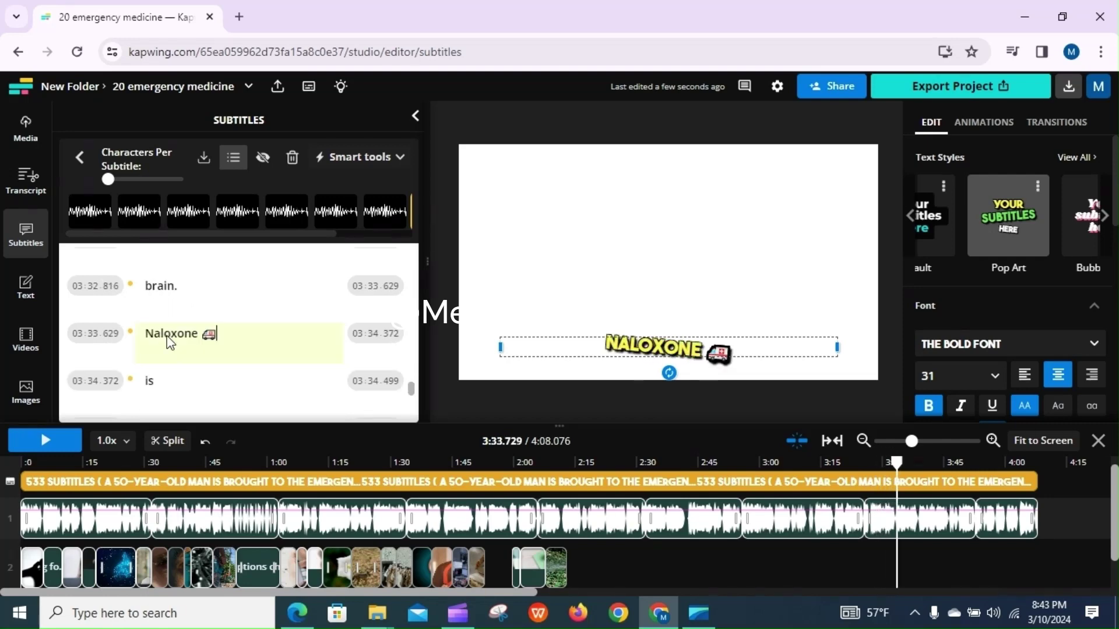
pyautogui.press('Tab')
pyautogui.press('Tab')
pyautogui.press('Tab')
pyautogui.press('Tab')
pyautogui.press('Tab')
pyautogui.press('Tab')
pyautogui.press('Tab')
pyautogui.press('Tab')
pyautogui.press('Tab')
pyautogui.press('Tab')
pyautogui.press('Tab')
pyautogui.press('Tab')
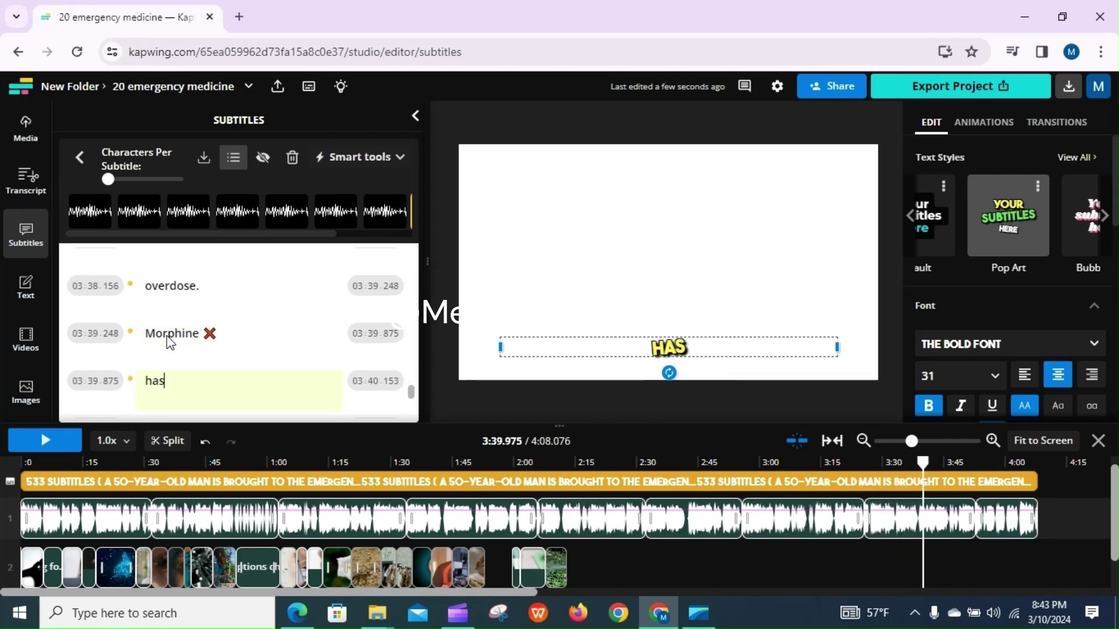
pyautogui.press('Tab')
pyautogui.press('Tab')
pyautogui.press('Tab')
pyautogui.press('Tab')
pyautogui.press('Tab')
pyautogui.press('Tab')
pyautogui.press('Tab')
pyautogui.press('Tab')
pyautogui.press('Tab')
pyautogui.press('Tab')
pyautogui.press('Tab')
pyautogui.press('Tab')
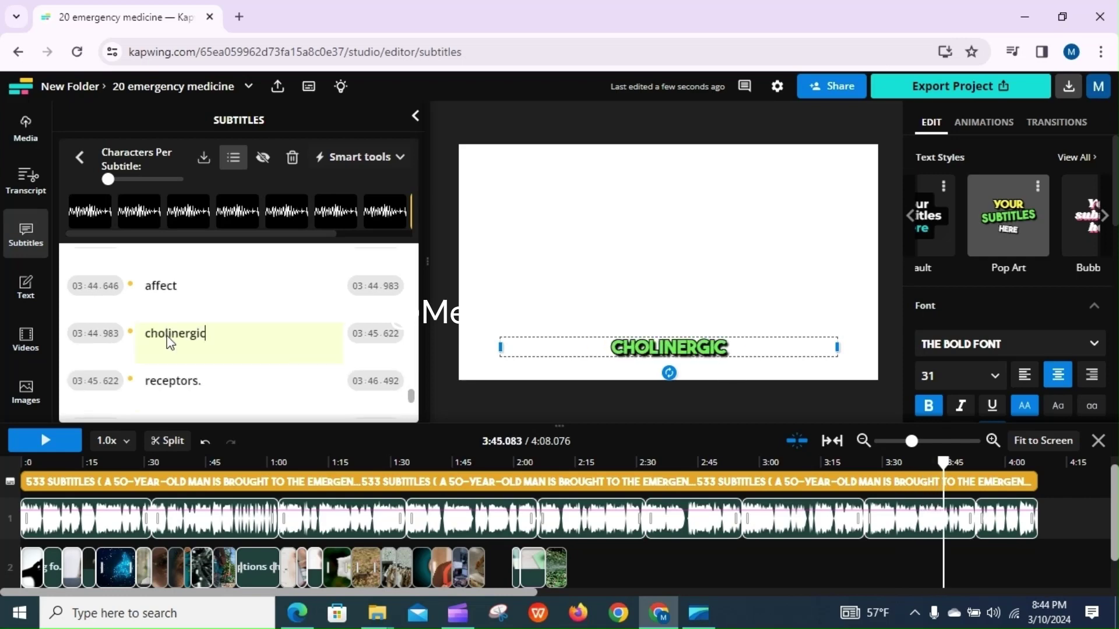
pyautogui.press('Tab')
pyautogui.press('Tab')
pyautogui.press('Tab')
pyautogui.press('Tab')
pyautogui.press('Tab')
pyautogui.press('Tab')
pyautogui.press('Tab')
pyautogui.press('Tab')
pyautogui.press('Tab')
pyautogui.press('Tab')
pyautogui.press('Tab')
pyautogui.press('Tab')
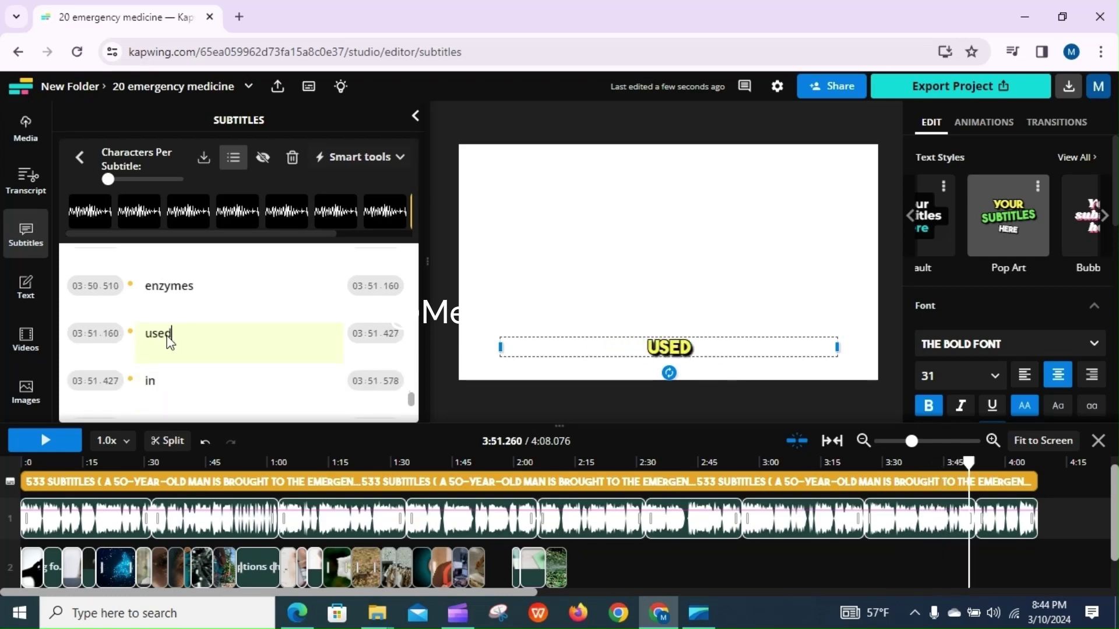
pyautogui.press('Tab')
pyautogui.press('Tab')
pyautogui.press('Tab')
pyautogui.press('Tab')
pyautogui.press('Tab')
pyautogui.press('Tab')
pyautogui.press('Tab')
pyautogui.press('Tab')
pyautogui.press('Tab')
pyautogui.press('Tab')
pyautogui.press('Tab')
pyautogui.press('Tab')
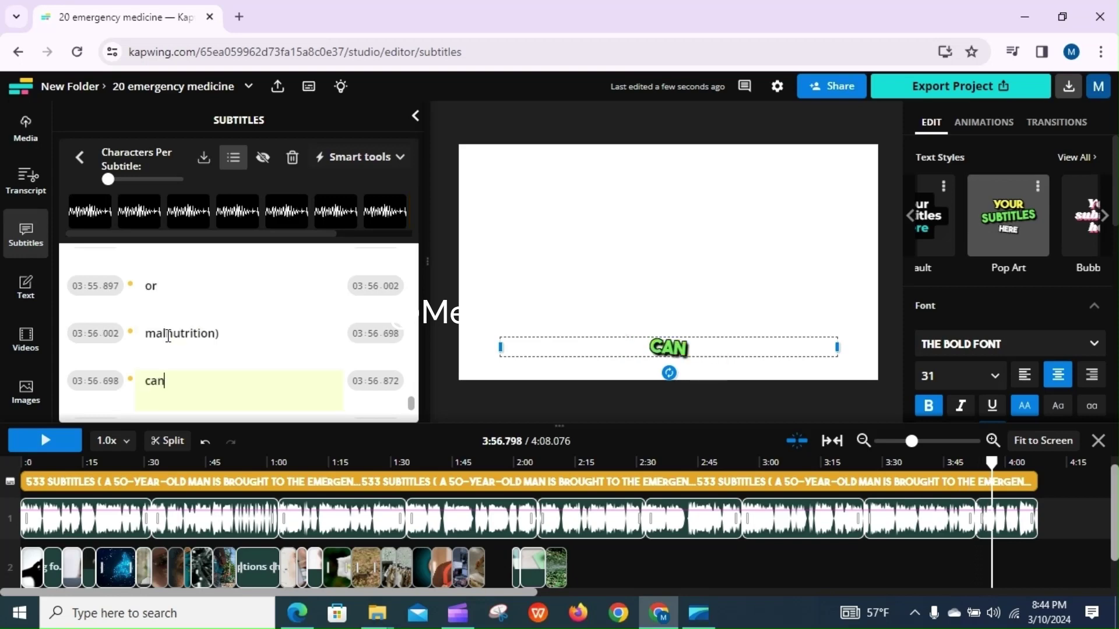
pyautogui.press('Tab')
pyautogui.press('Tab')
pyautogui.press('Tab')
pyautogui.press('Tab')
pyautogui.press('Tab')
pyautogui.press('Tab')
pyautogui.press('Tab')
pyautogui.press('Tab')
pyautogui.press('Tab')
pyautogui.press('Tab')
pyautogui.press('Tab')
pyautogui.press('Tab')
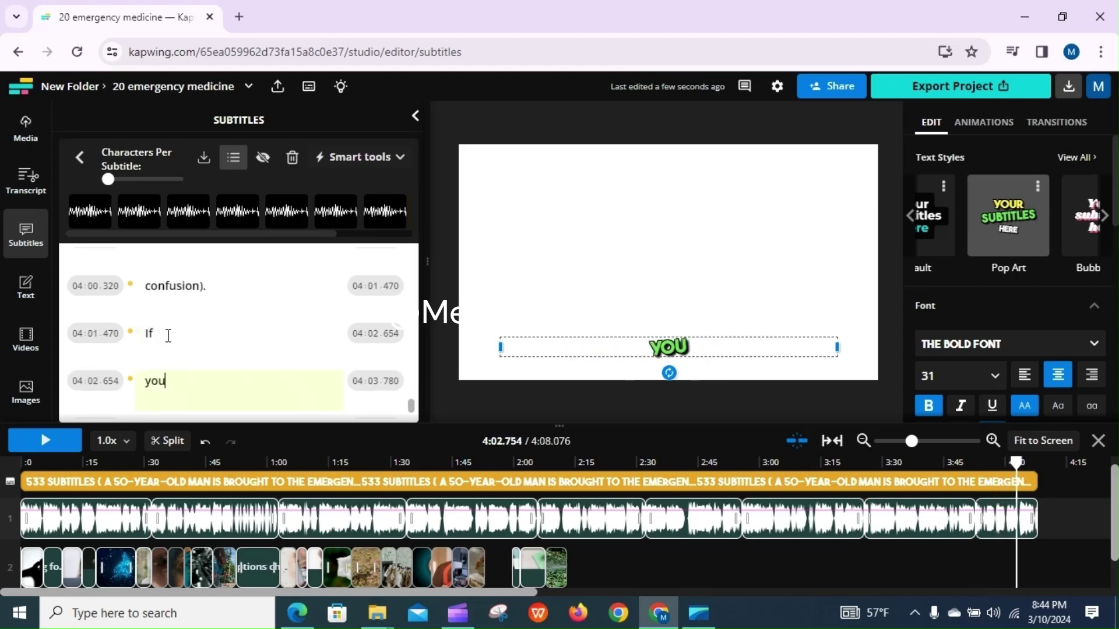
pyautogui.press('Tab')
pyautogui.press('Tab')
pyautogui.press('Tab')
pyautogui.press('Tab')
pyautogui.press('Tab')
pyautogui.press('Tab')
pyautogui.press('Tab')
pyautogui.press('Tab')
pyautogui.press('Tab')
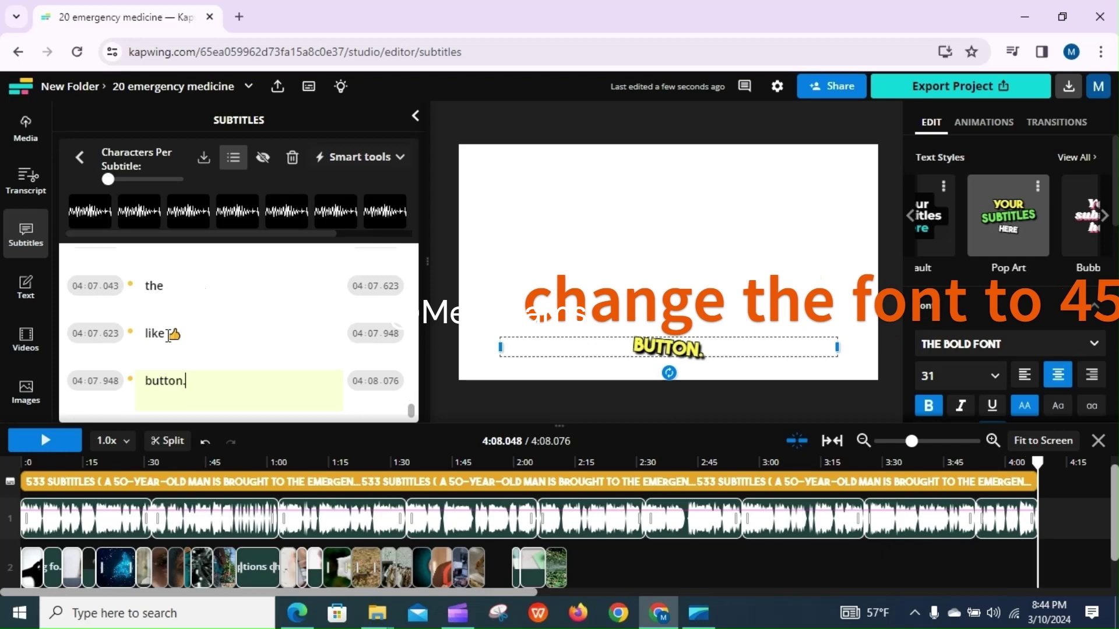
# Step: Set the subtitle font size to 40
pyautogui.click(925, 376)
pyautogui.write('4')
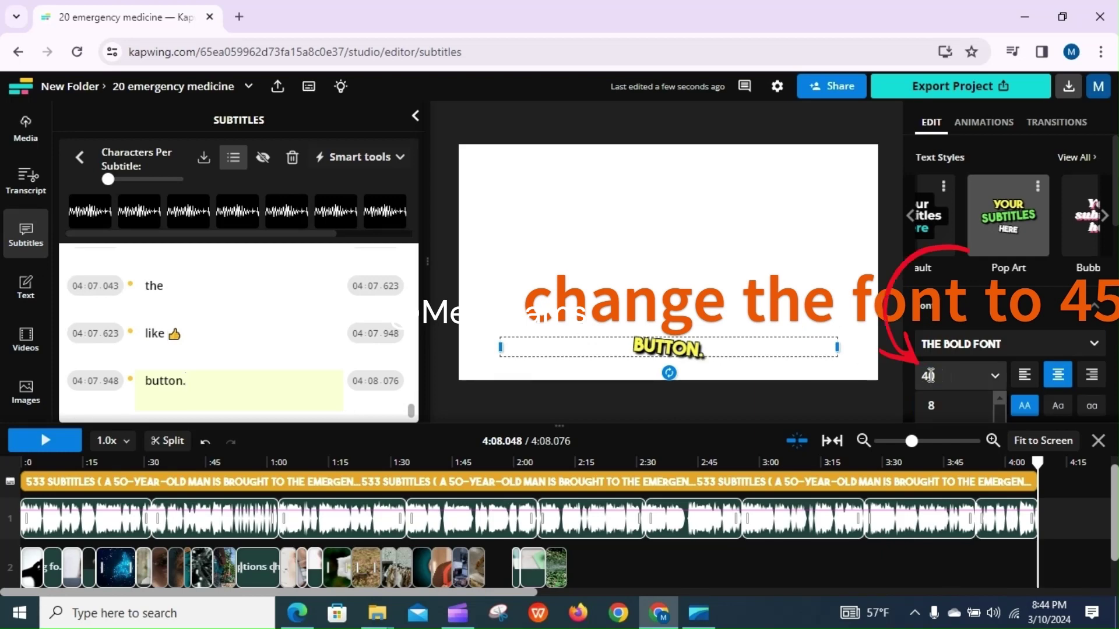
pyautogui.write('0')
pyautogui.press('Return')
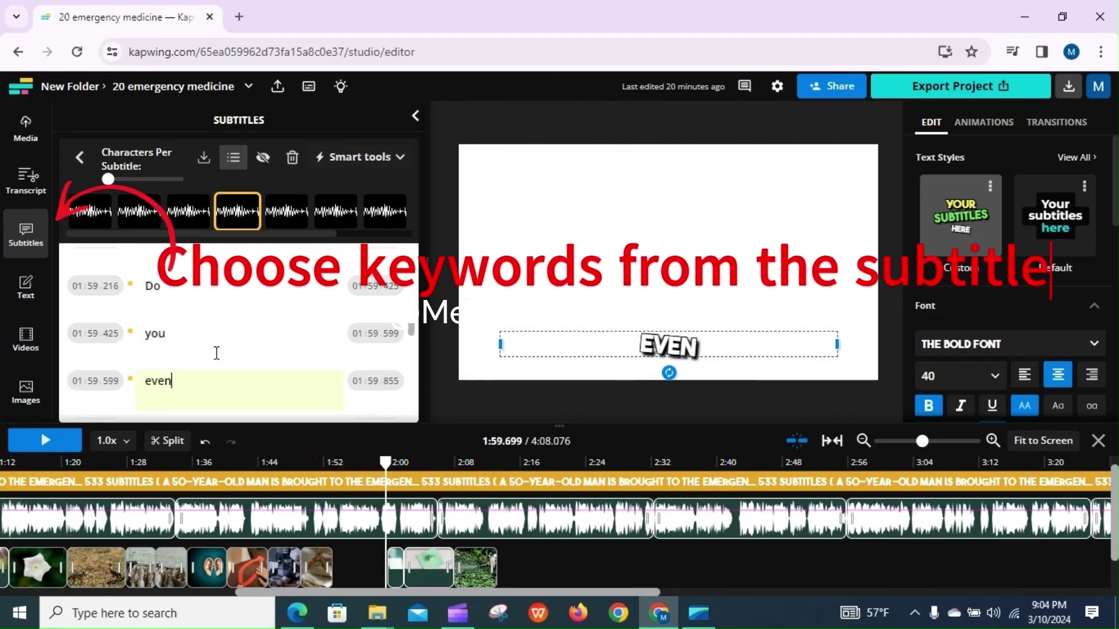
# Step: Go back through the subtitles from "even" to "levels" to find a keyword that can represent the scene
pyautogui.press('Left')
pyautogui.press('Left')
pyautogui.press('Left')
pyautogui.press('Left')
pyautogui.press('Left')
pyautogui.press('Left')
pyautogui.press('Left')
pyautogui.press('Left')
pyautogui.press('Left')
pyautogui.press('Left')
pyautogui.press('Left')
pyautogui.press('Left')
pyautogui.press('Left')
pyautogui.press('Left')
pyautogui.press('Left')
pyautogui.press('Left')
pyautogui.press('Left')
pyautogui.press('Left')
pyautogui.press('Left')
pyautogui.press('Left')
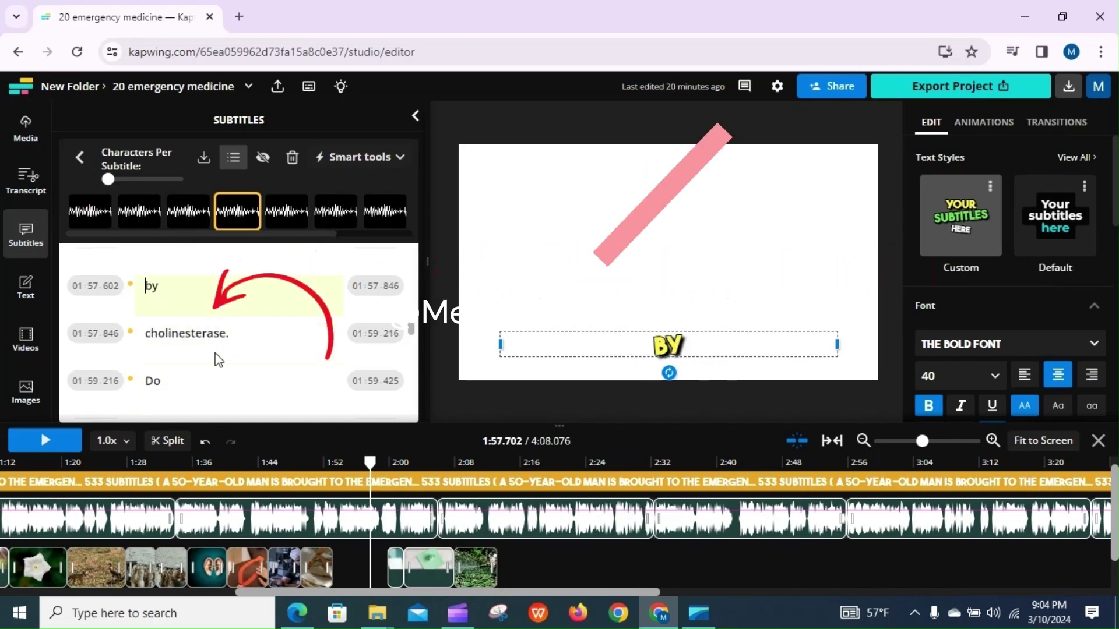
pyautogui.press('Left')
pyautogui.press('Left')
pyautogui.press('Left')
pyautogui.press('Left')
pyautogui.press('Left')
pyautogui.press('Left')
pyautogui.press('Left')
pyautogui.press('Left')
pyautogui.press('Left')
pyautogui.press('Left')
pyautogui.press('Left')
pyautogui.press('Left')
pyautogui.press('Left')
pyautogui.press('Left')
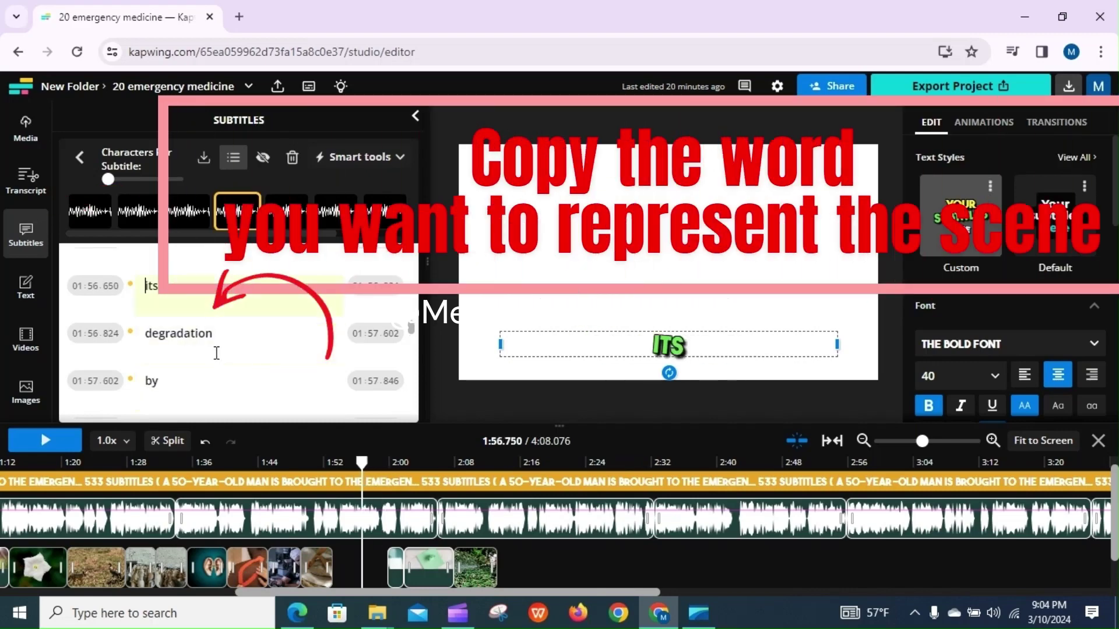
pyautogui.press('Left')
pyautogui.press('Left')
pyautogui.press('Left')
pyautogui.press('Left')
pyautogui.press('Left')
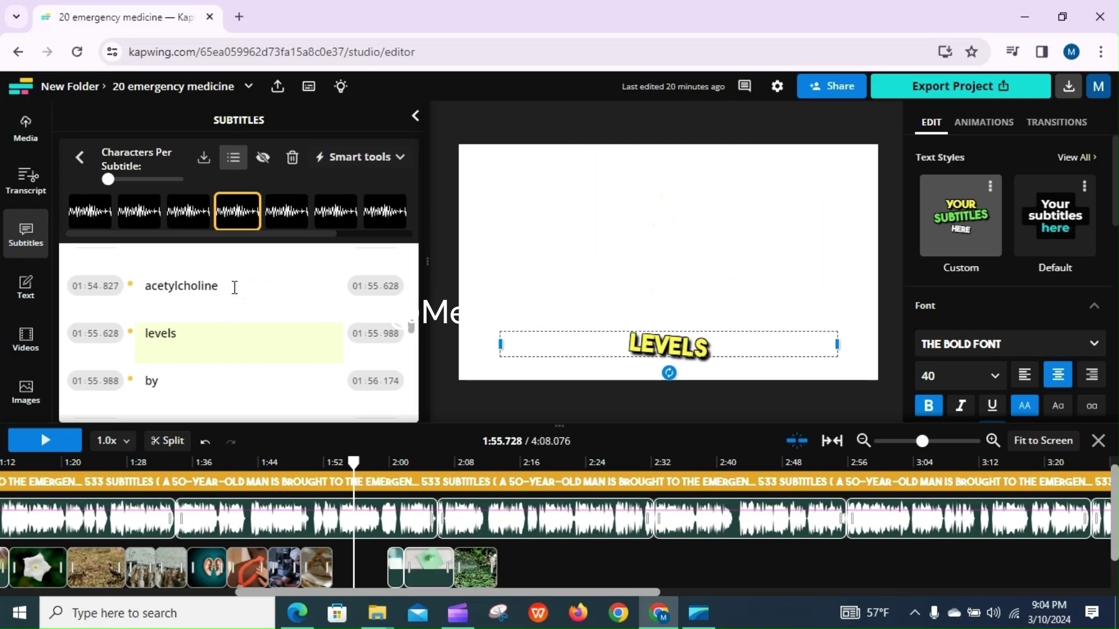
# Step: Copy the keyword "acetylcholine" from its subtitle and search the stock videos for it with royalty-free results only
pyautogui.doubleClick(150, 286)
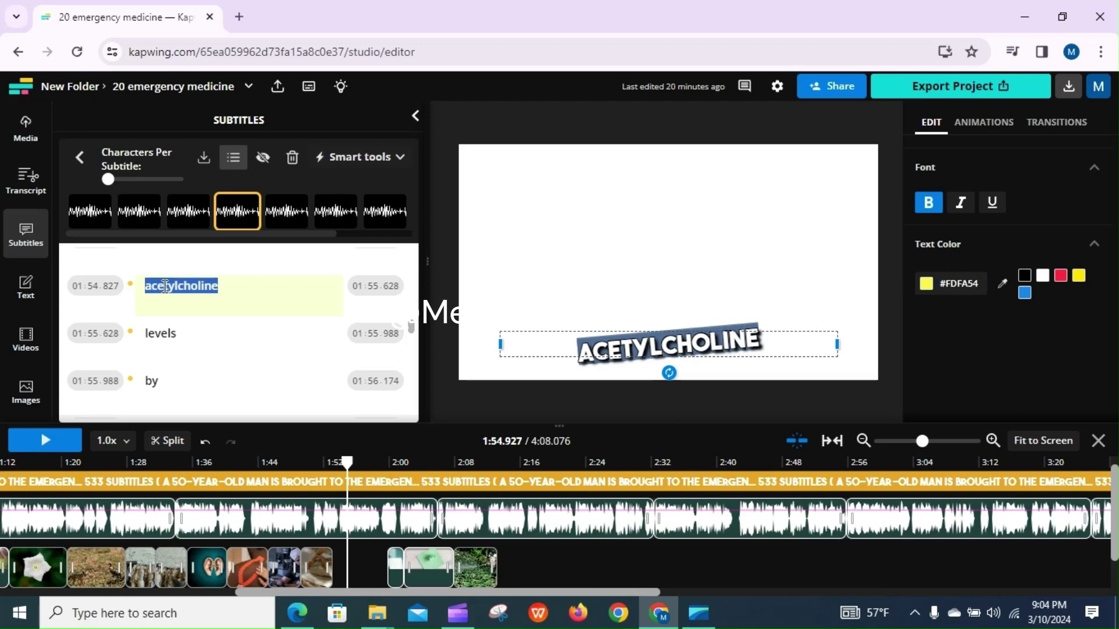
pyautogui.rightClick(164, 287)
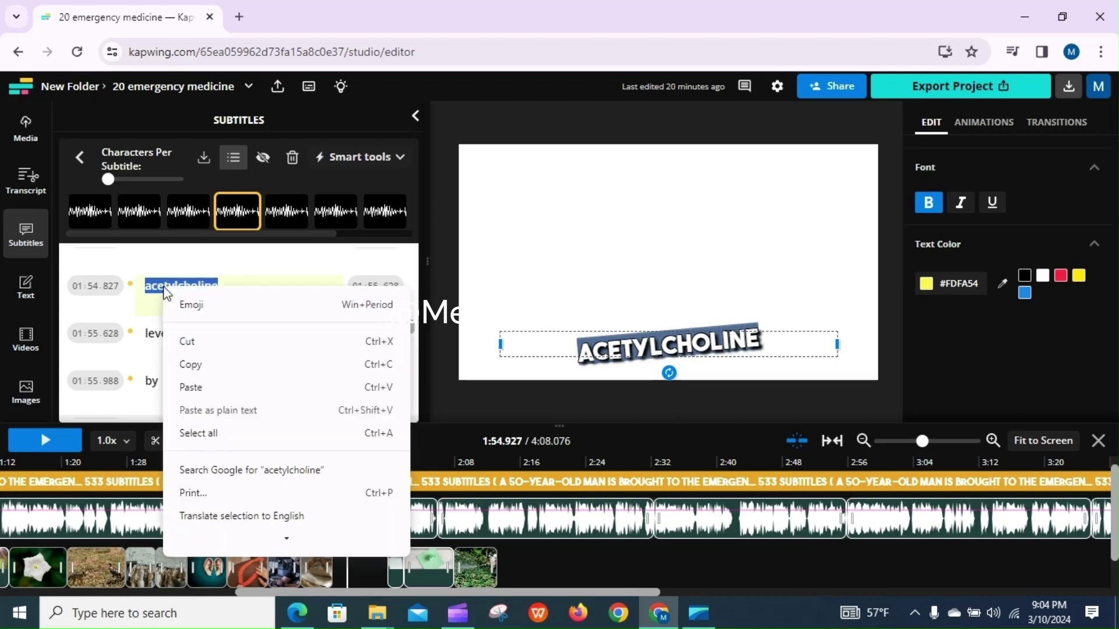
pyautogui.click(194, 365)
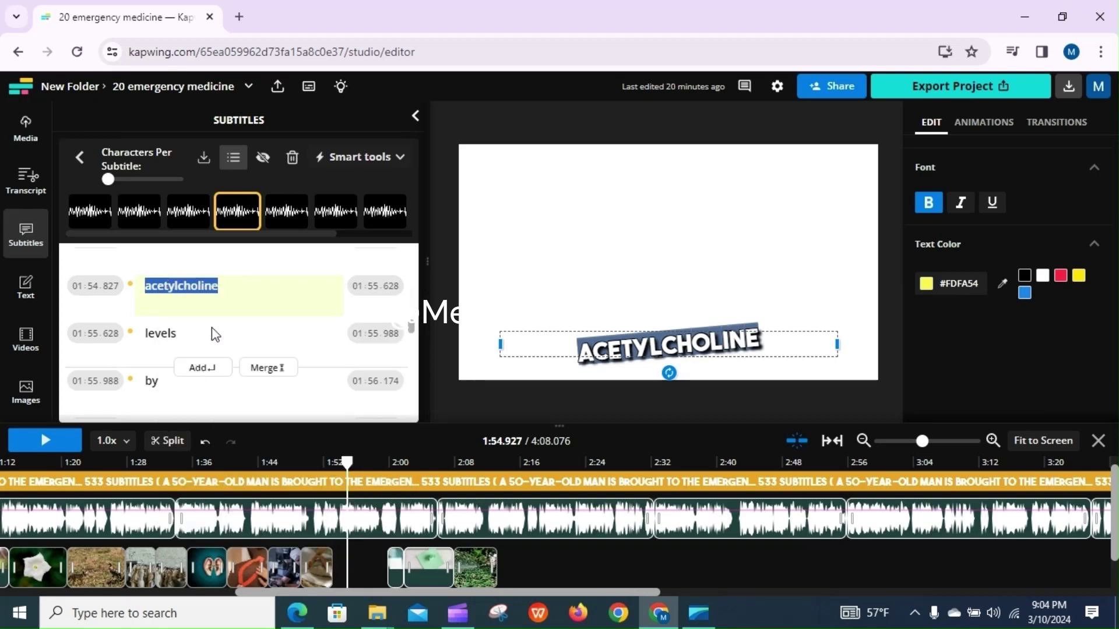
pyautogui.click(27, 339)
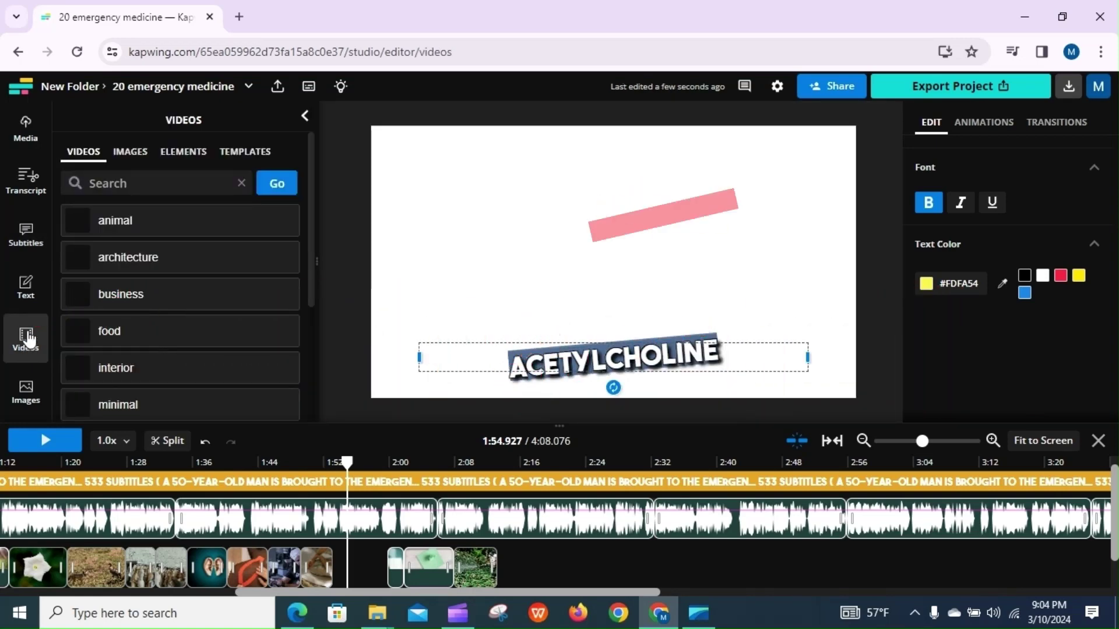
pyautogui.click(163, 184)
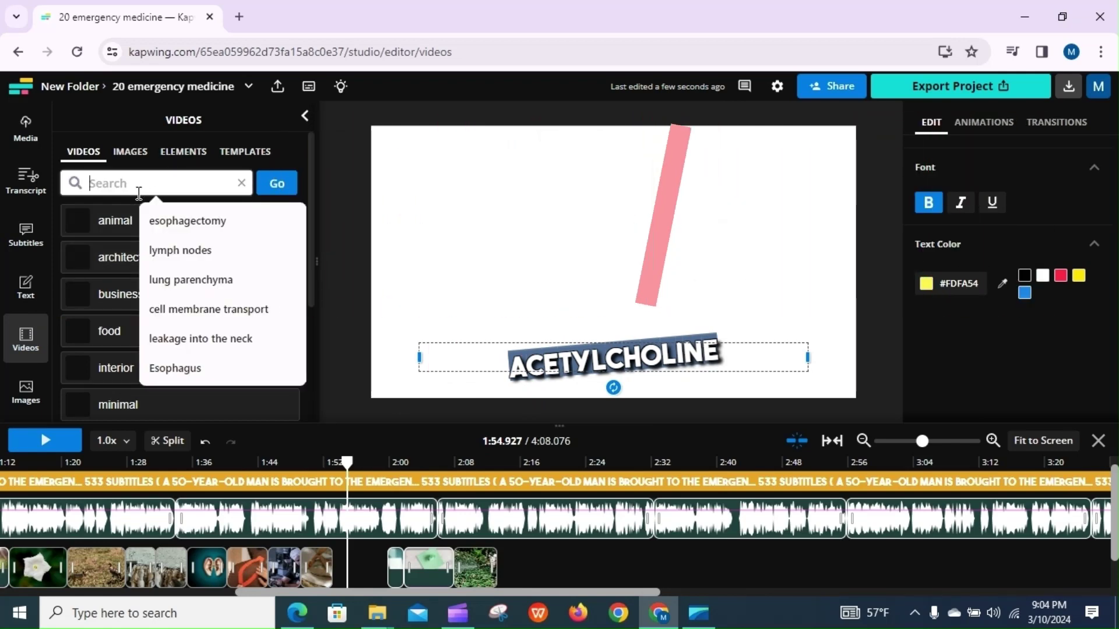
pyautogui.rightClick(113, 184)
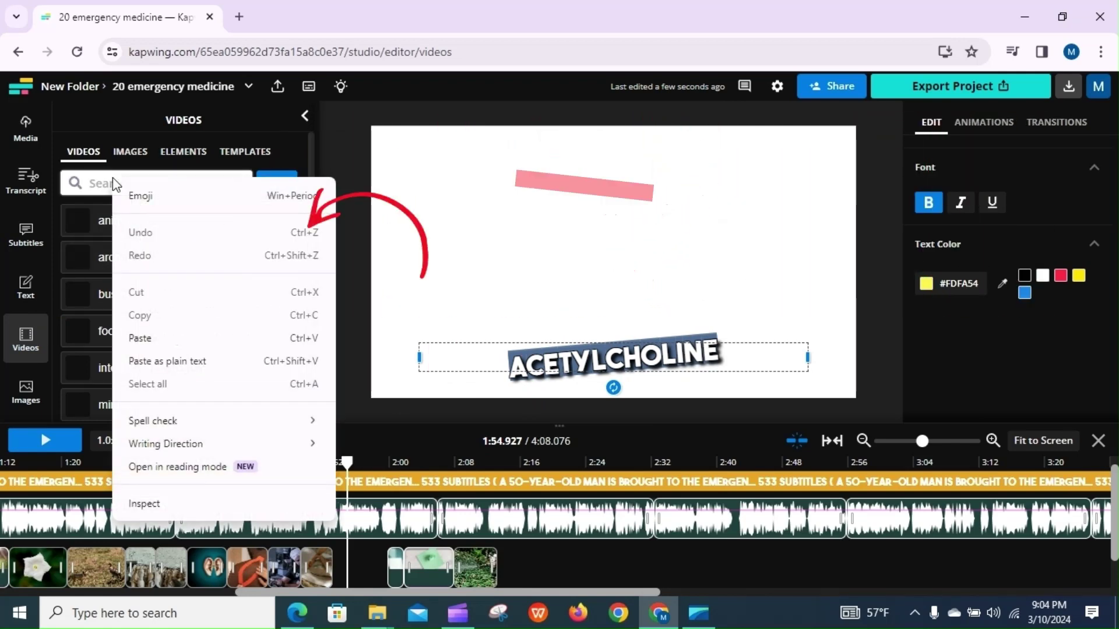
pyautogui.click(144, 343)
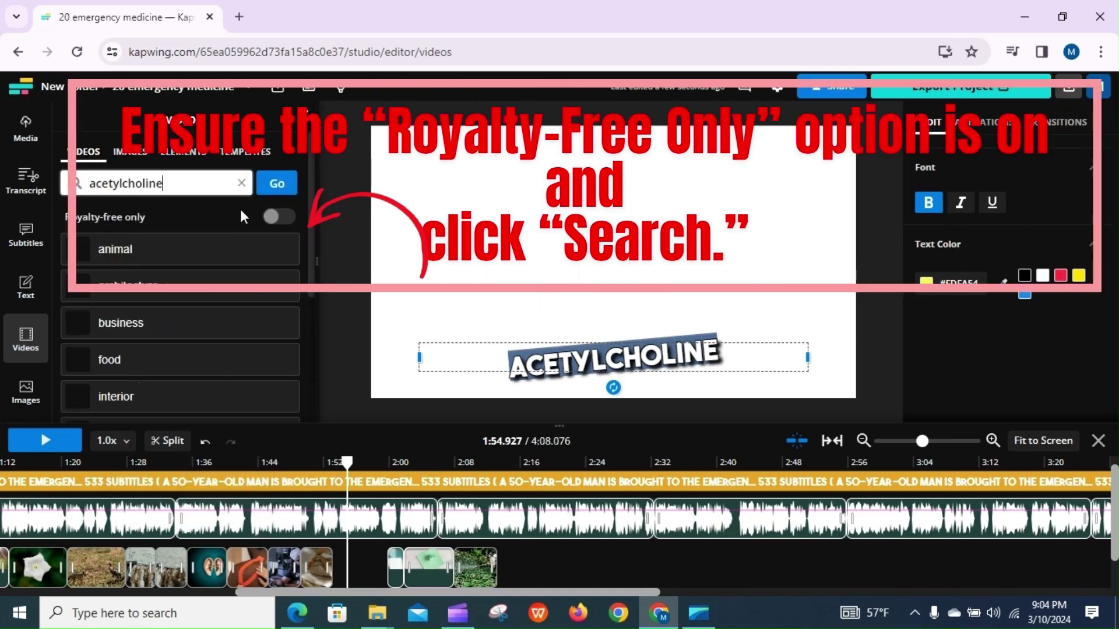
pyautogui.click(287, 218)
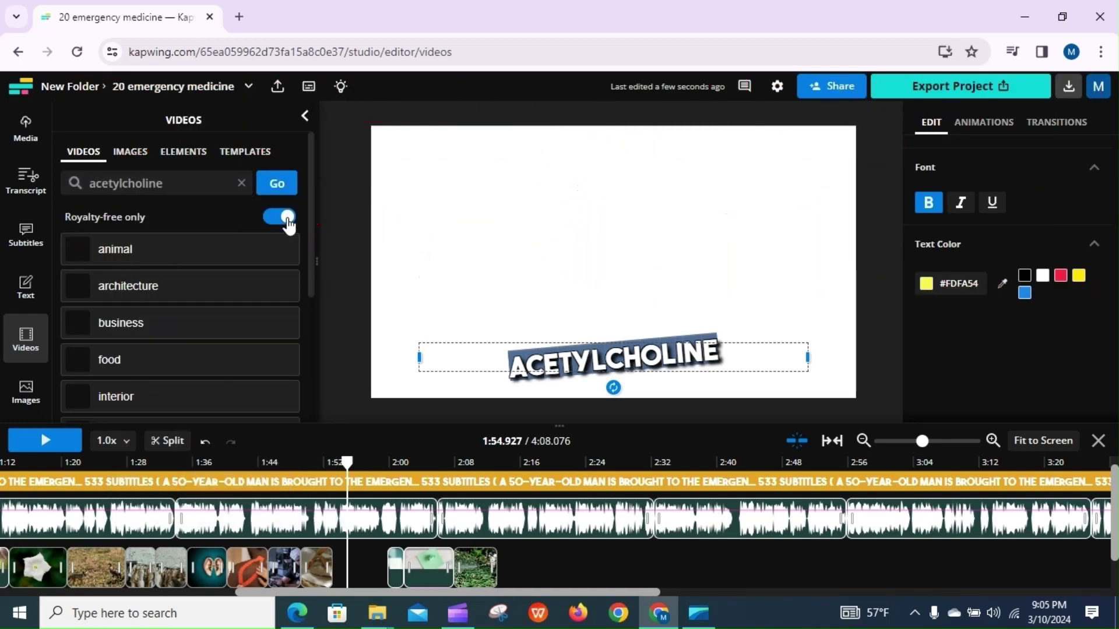
pyautogui.click(282, 191)
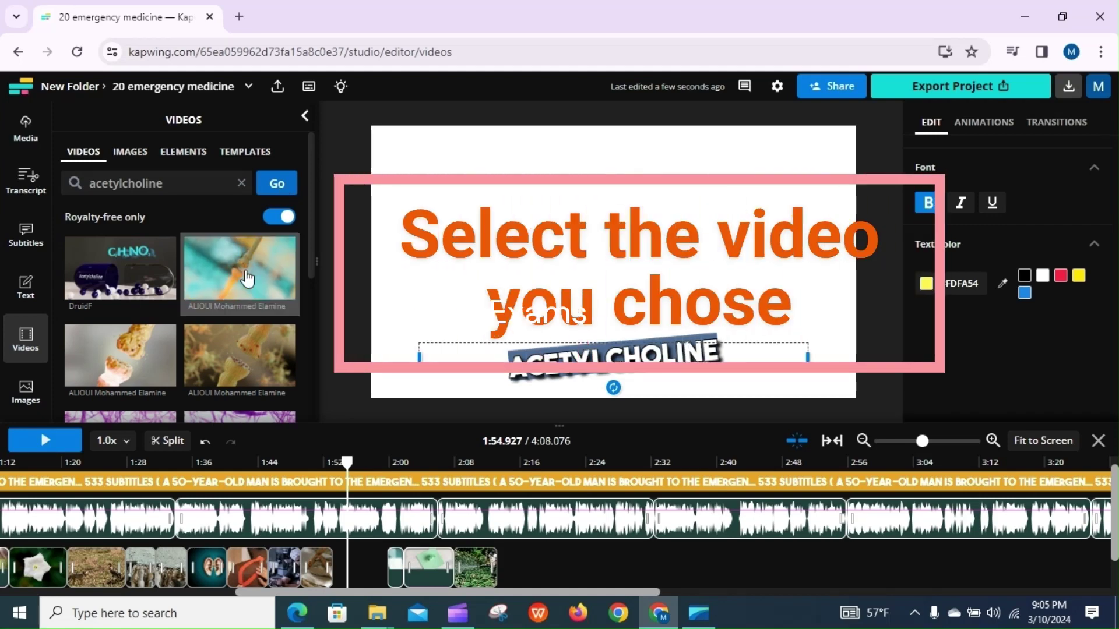
# Step: Browse the acetylcholine results and place the orange synapse clip on grey into the timeline gap before 2:00
pyautogui.scroll(-3, 310, 270)
pyautogui.moveTo(311, 271); pyautogui.dragTo(314, 387)
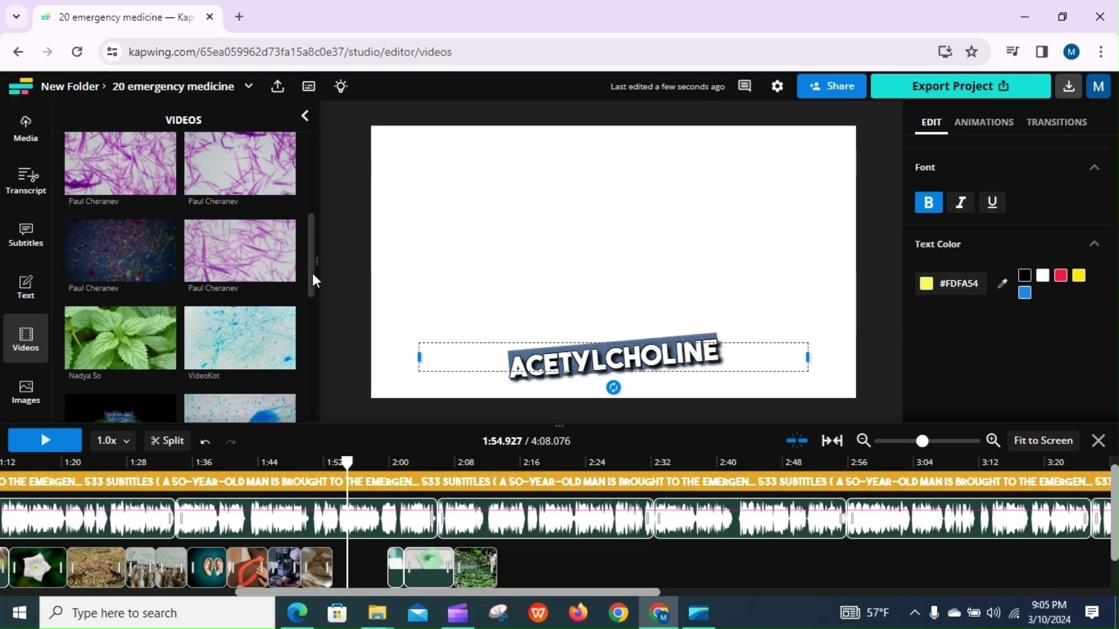
pyautogui.moveTo(313, 274); pyautogui.dragTo(310, 397)
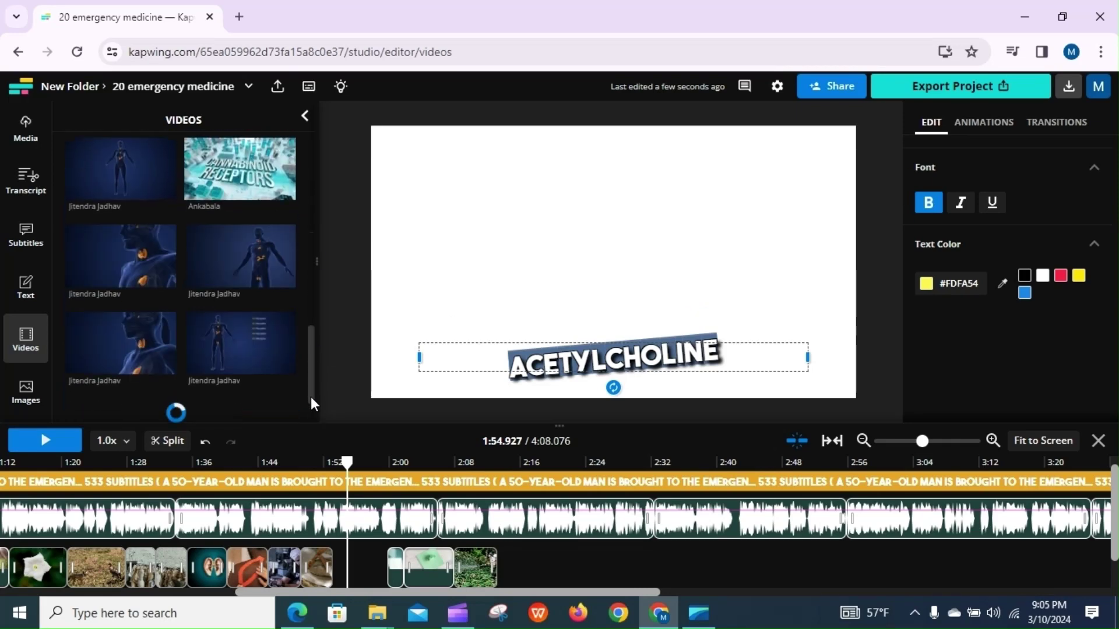
pyautogui.moveTo(313, 330); pyautogui.dragTo(304, 201)
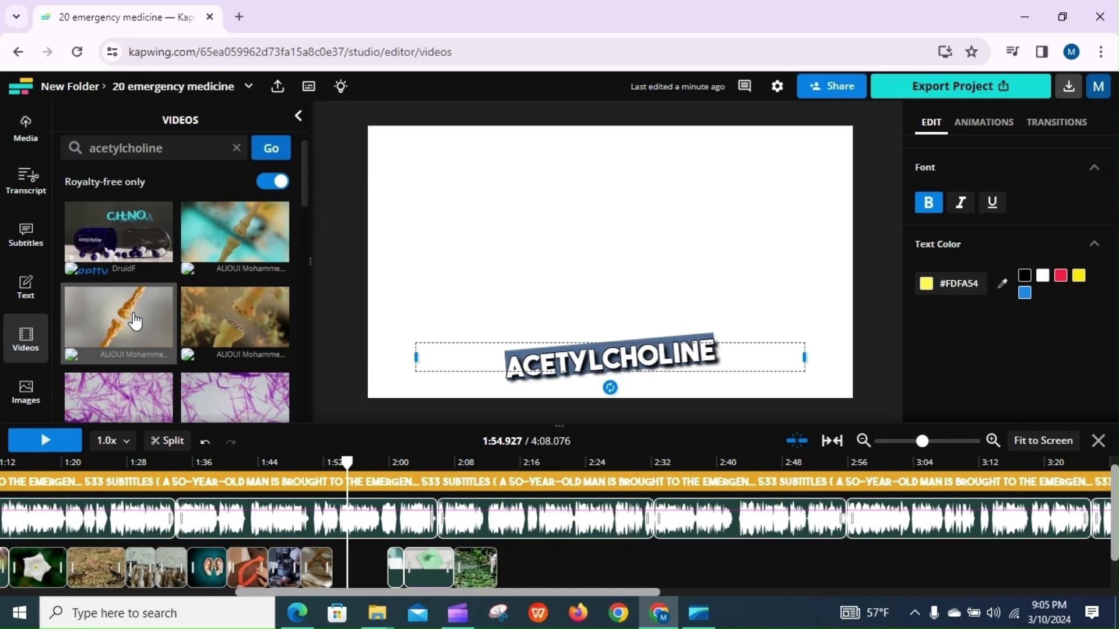
pyautogui.moveTo(157, 346); pyautogui.dragTo(349, 552)
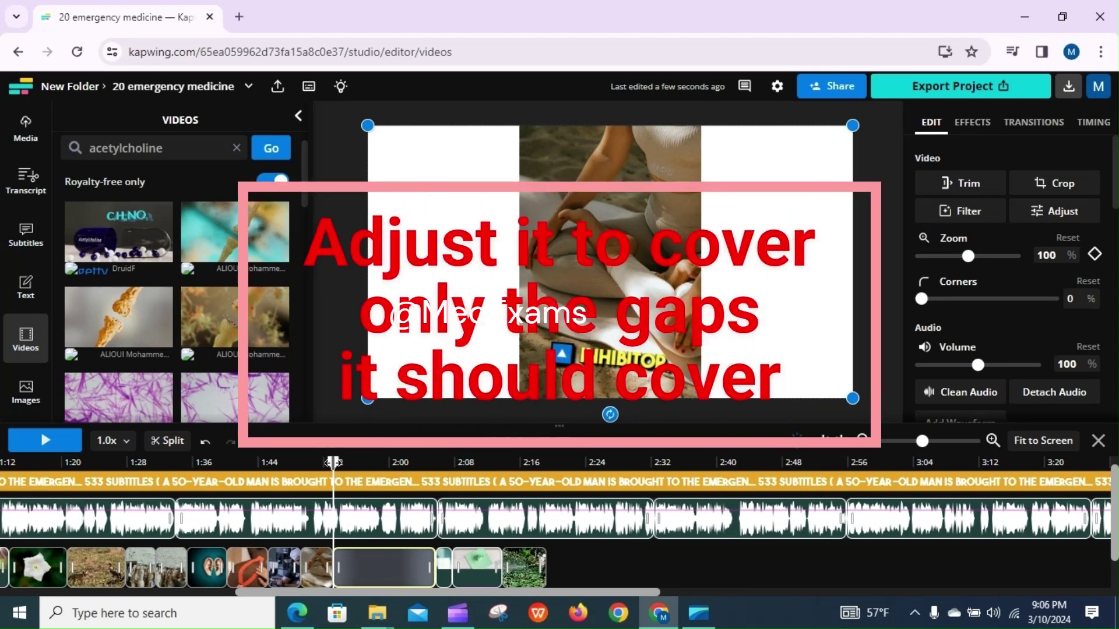
# Step: Scrub over the inserted synapse clip from its start to the subtitle "now?" at 2:00.70 to check the span to cover
pyautogui.moveTo(333, 464)
pyautogui.mouseDown()
pyautogui.moveTo(407, 481)
pyautogui.moveTo(310, 492)
pyautogui.moveTo(340, 493)
pyautogui.mouseUp()
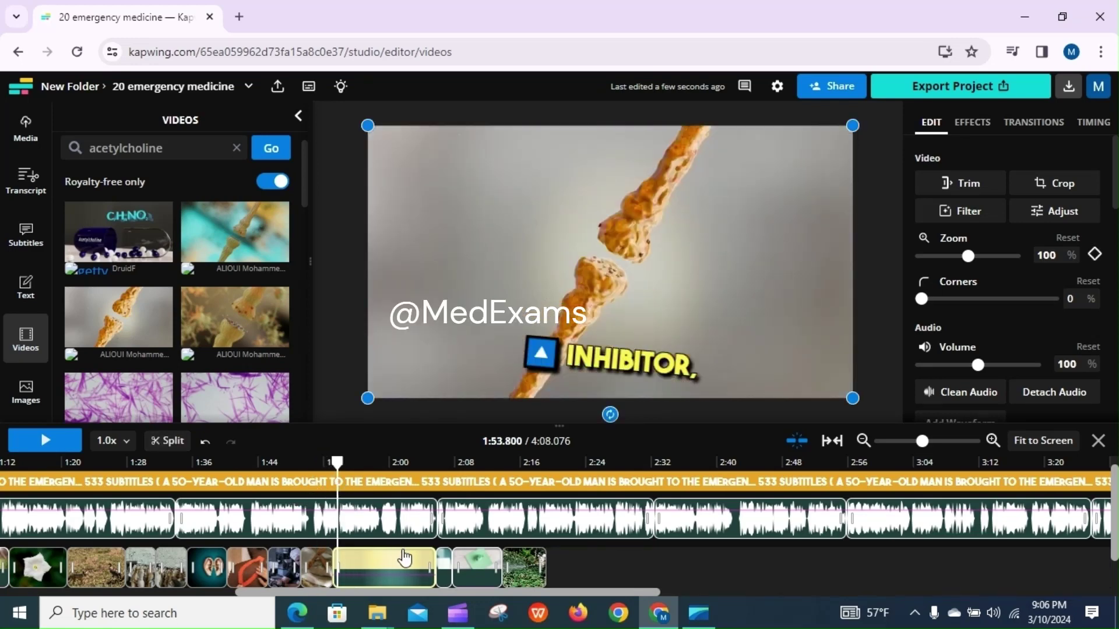
pyautogui.click(337, 461)
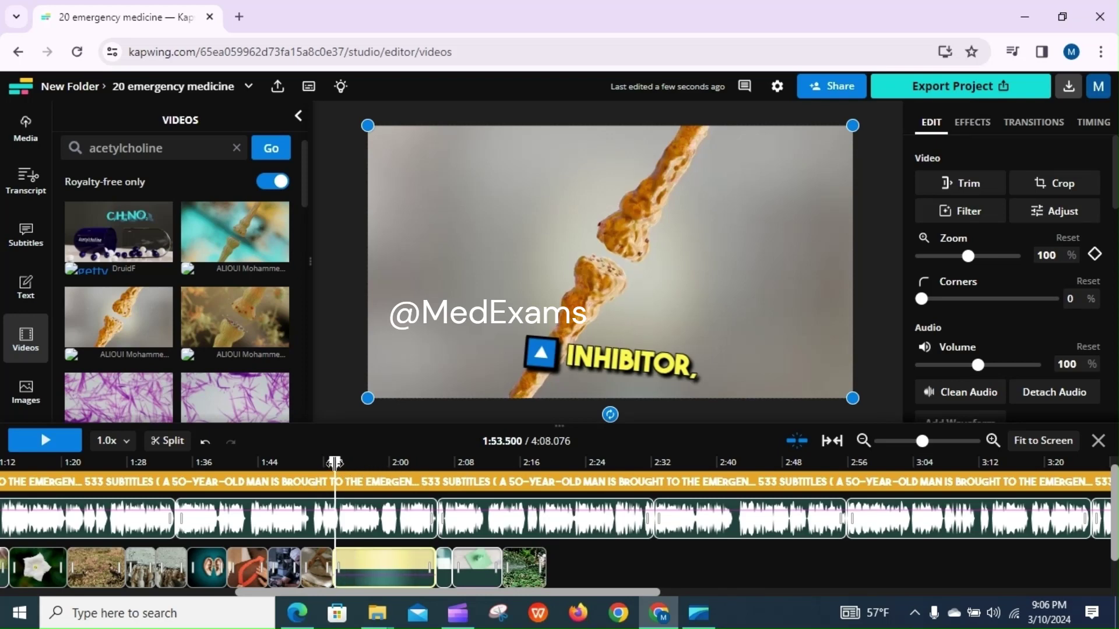
pyautogui.moveTo(341, 466); pyautogui.dragTo(338, 466)
pyautogui.press('Right')
pyautogui.press('Right')
pyautogui.click(452, 470)
pyautogui.click(418, 474)
pyautogui.moveTo(419, 474); pyautogui.dragTo(394, 481)
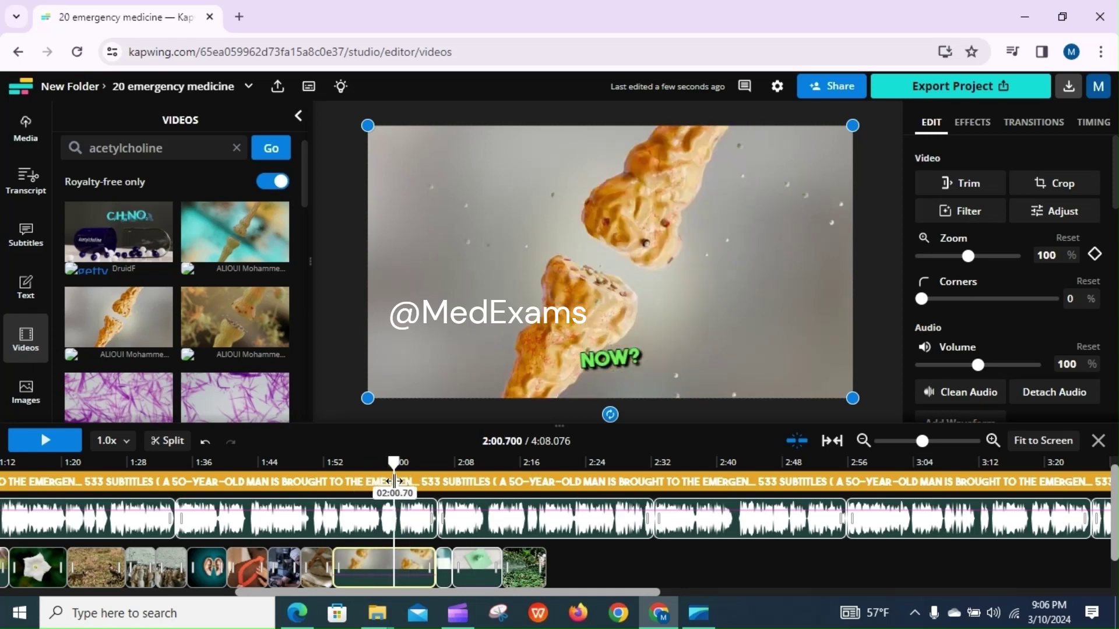
# Step: Check the subtitles at 1:34 and from 1:58 to "your" at 2:00.16 to find where the synapse clip should end
pyautogui.click(40, 254)
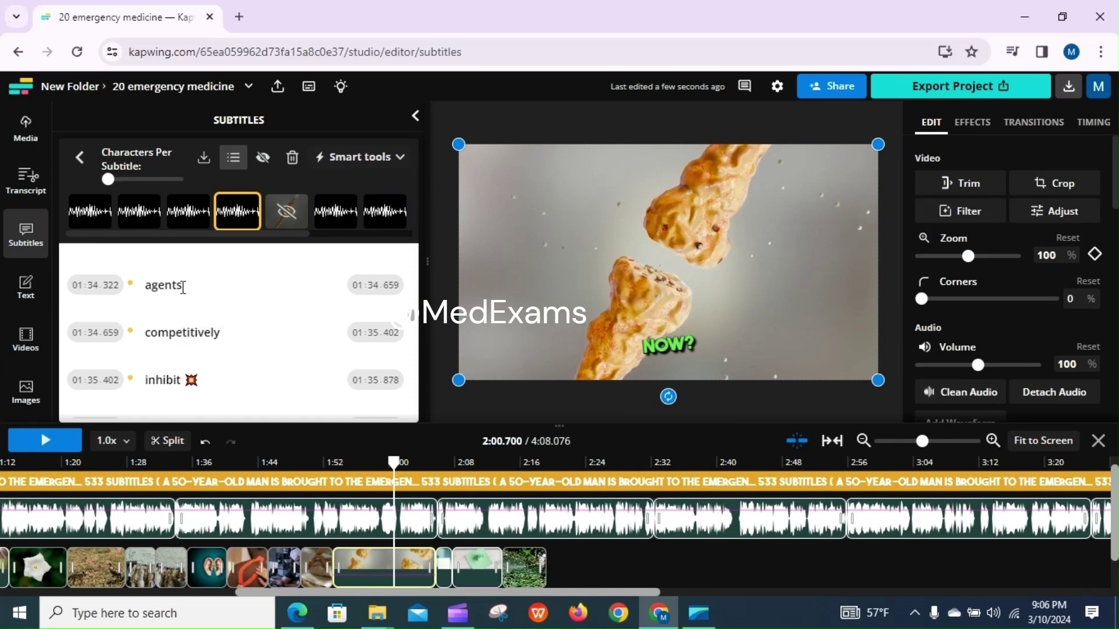
pyautogui.click(182, 287)
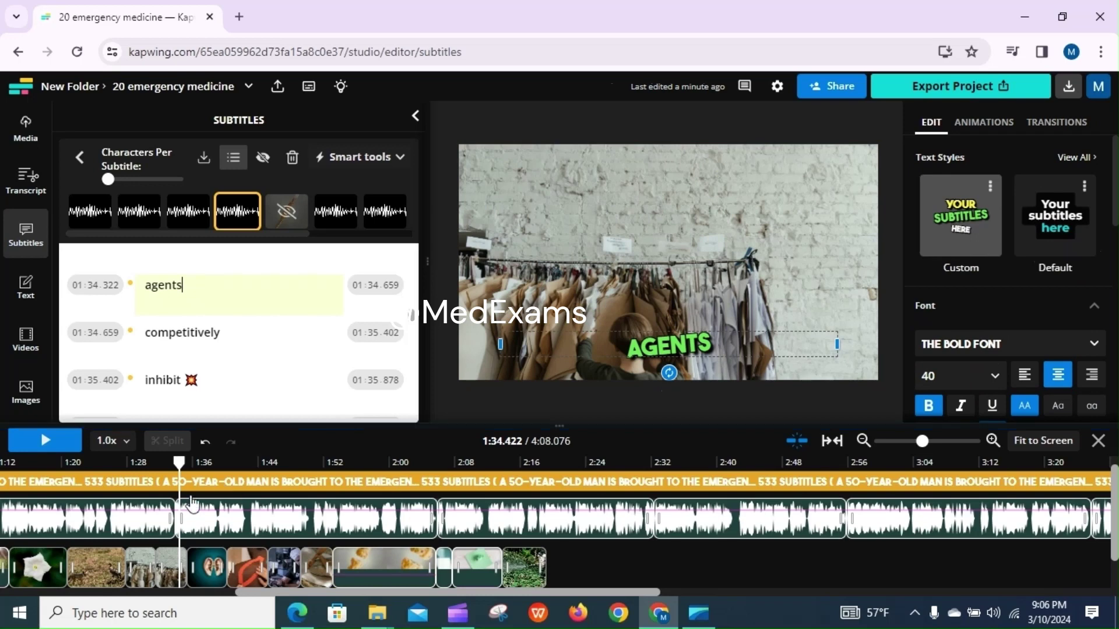
pyautogui.click(176, 463)
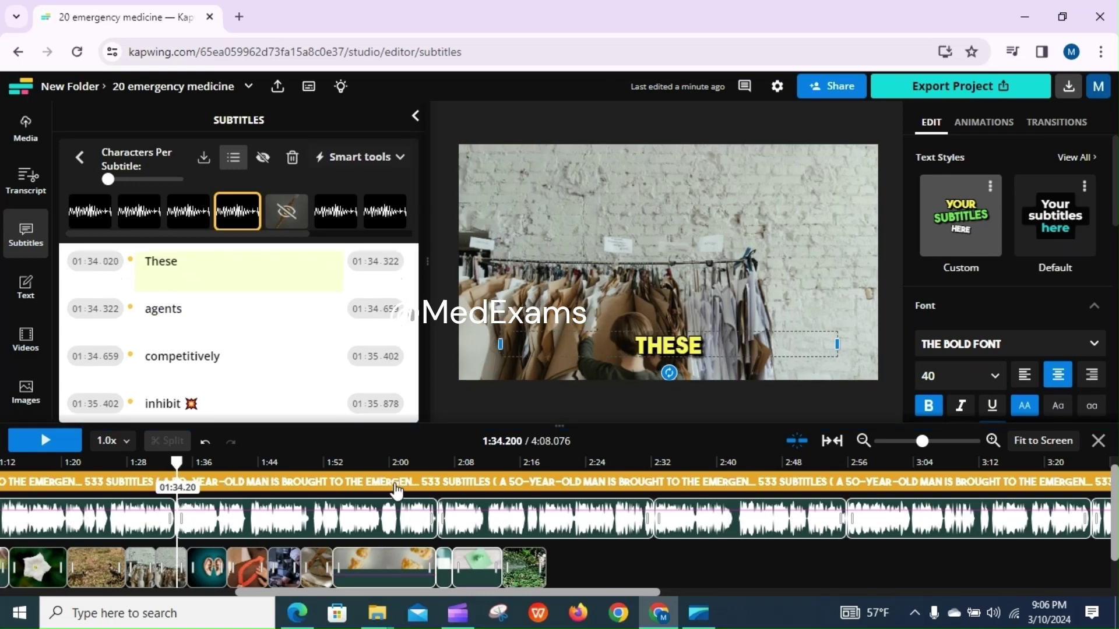
pyautogui.click(389, 466)
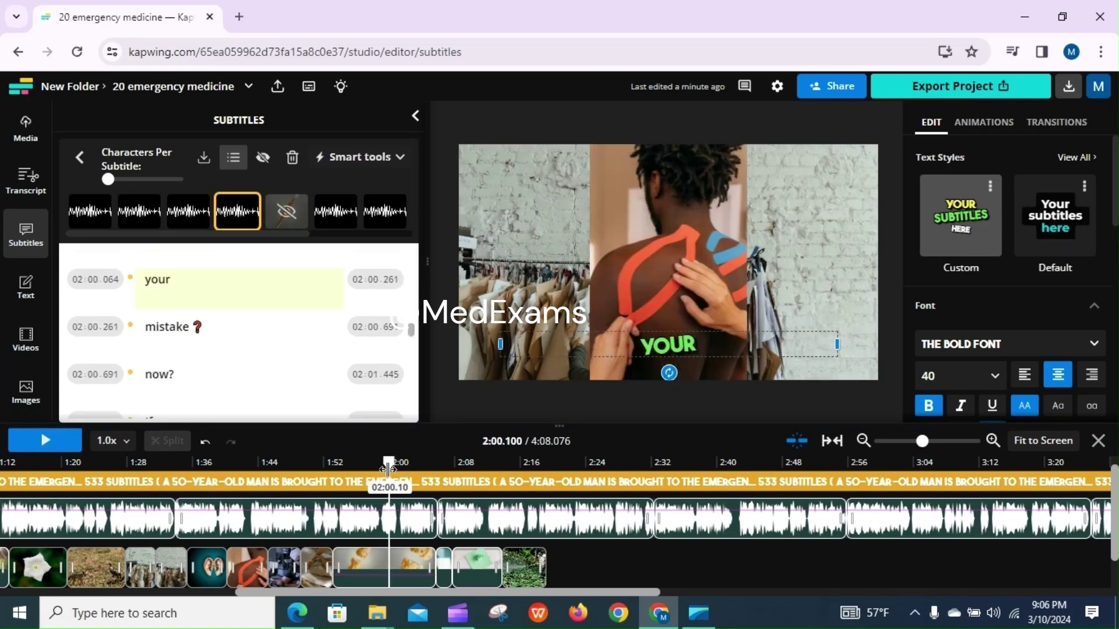
pyautogui.click(386, 466)
pyautogui.click(236, 317)
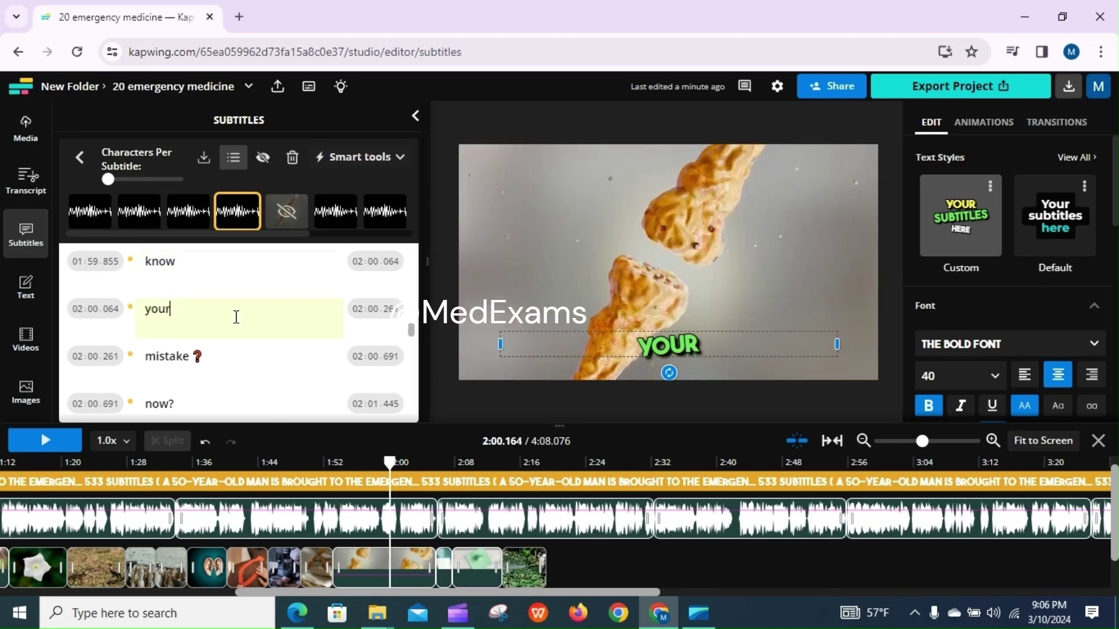
pyautogui.press('Left')
pyautogui.press('Left')
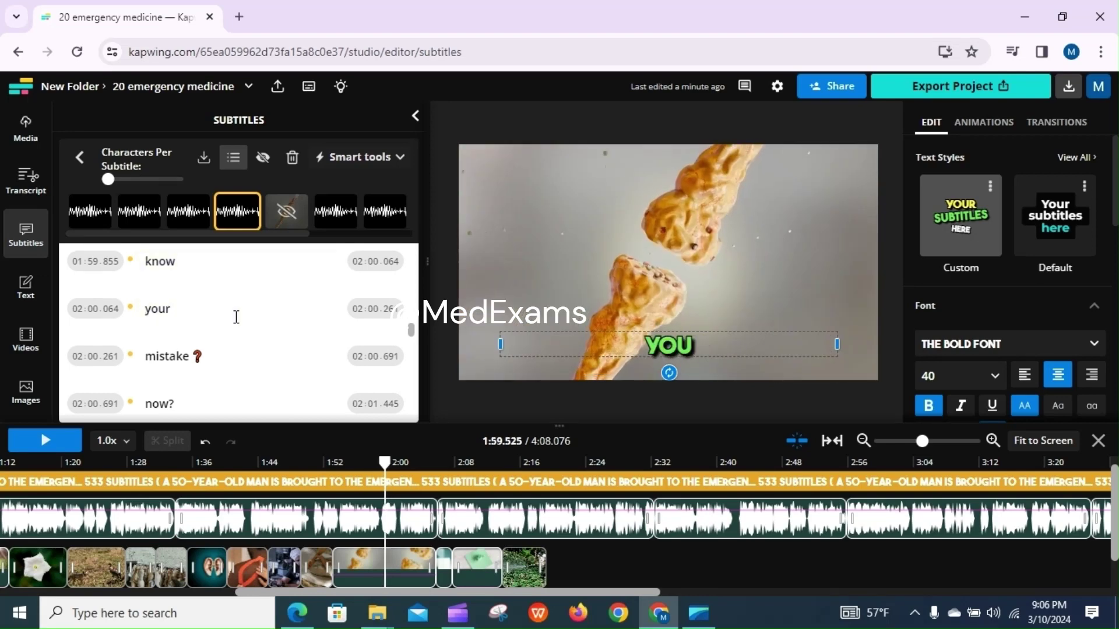
pyautogui.press('Left')
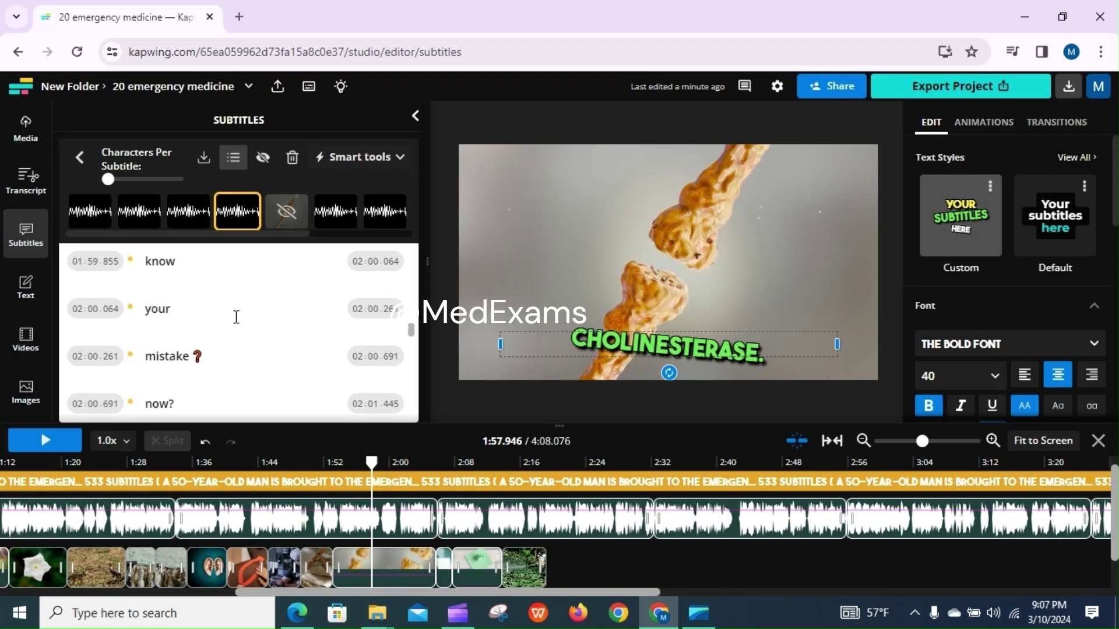
pyautogui.click(198, 318)
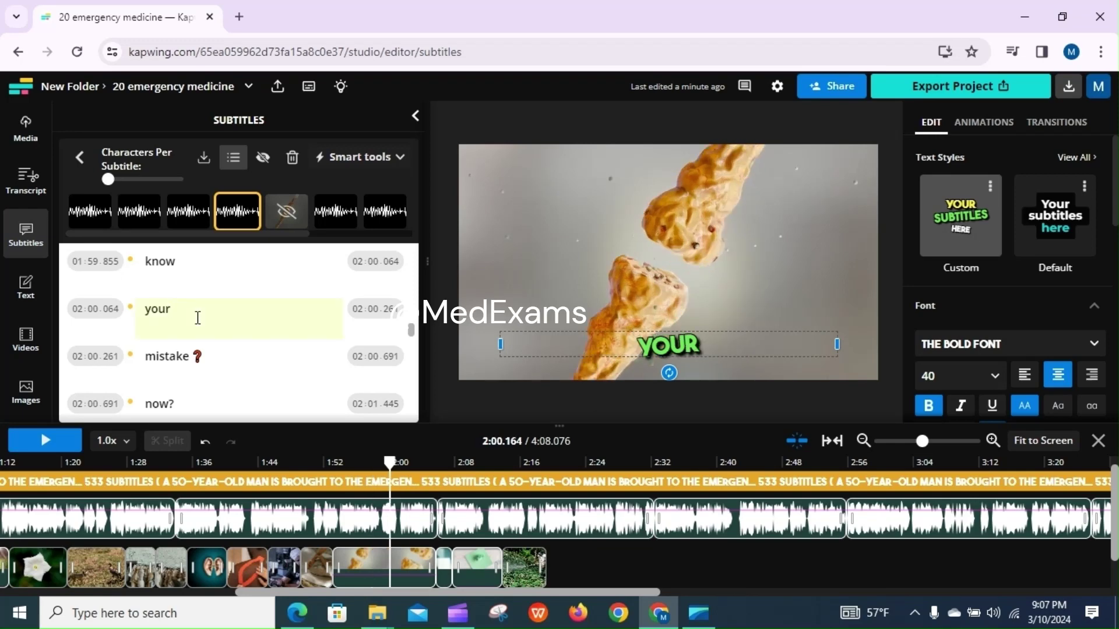
# Step: Trim the synapse clip's end back to 2:00.16 and delete the empty gap that follows it
pyautogui.click(375, 575)
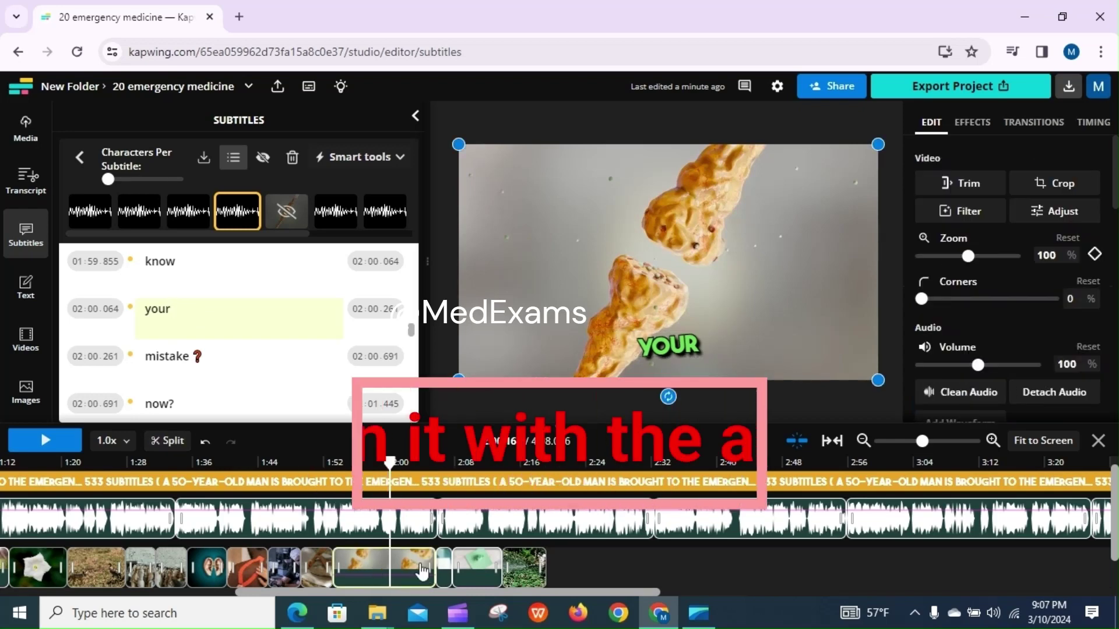
pyautogui.moveTo(434, 568); pyautogui.dragTo(386, 563)
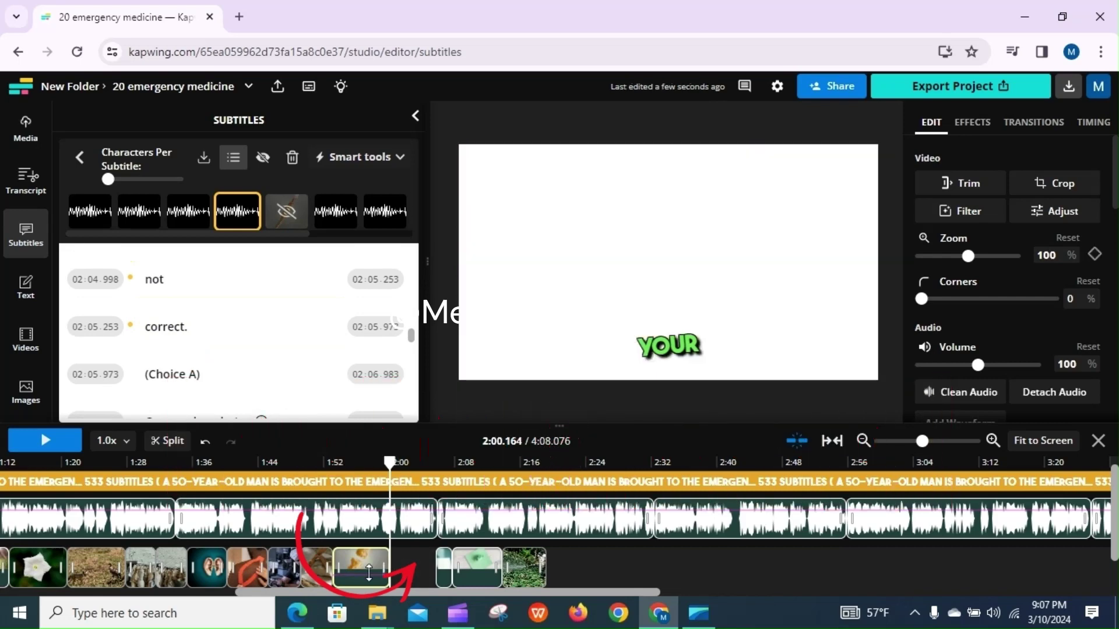
pyautogui.click(414, 570)
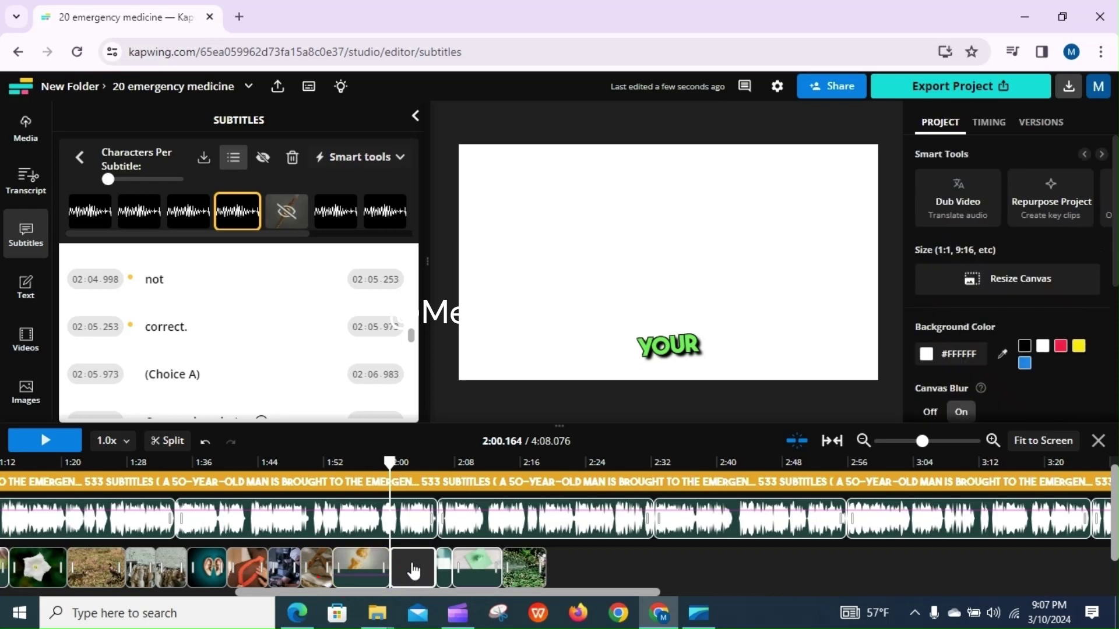
pyautogui.rightClick(411, 562)
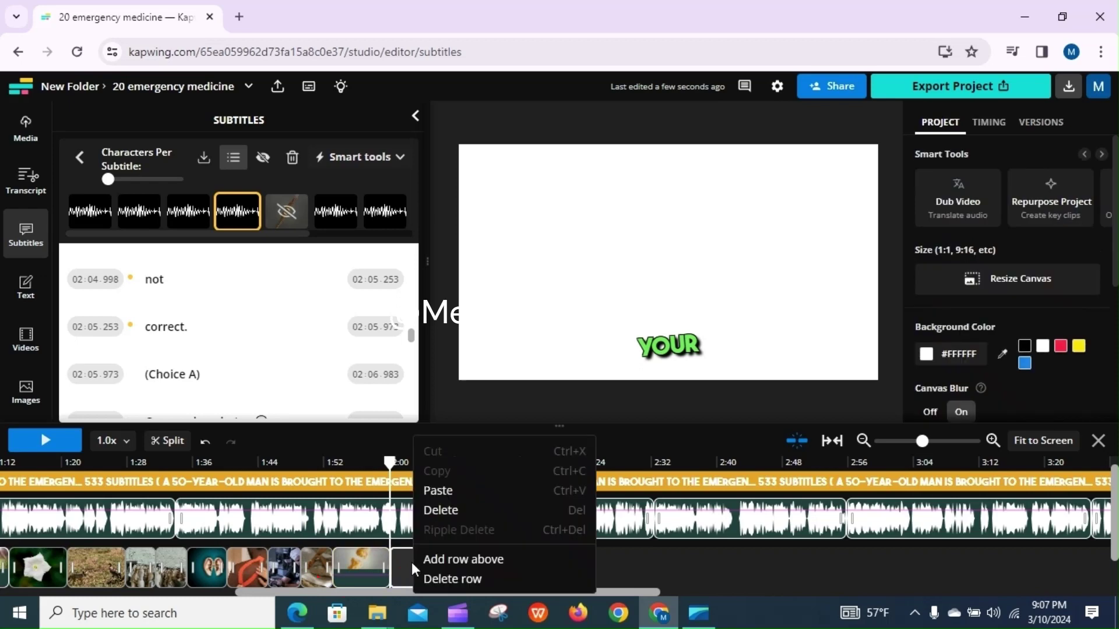
pyautogui.click(452, 517)
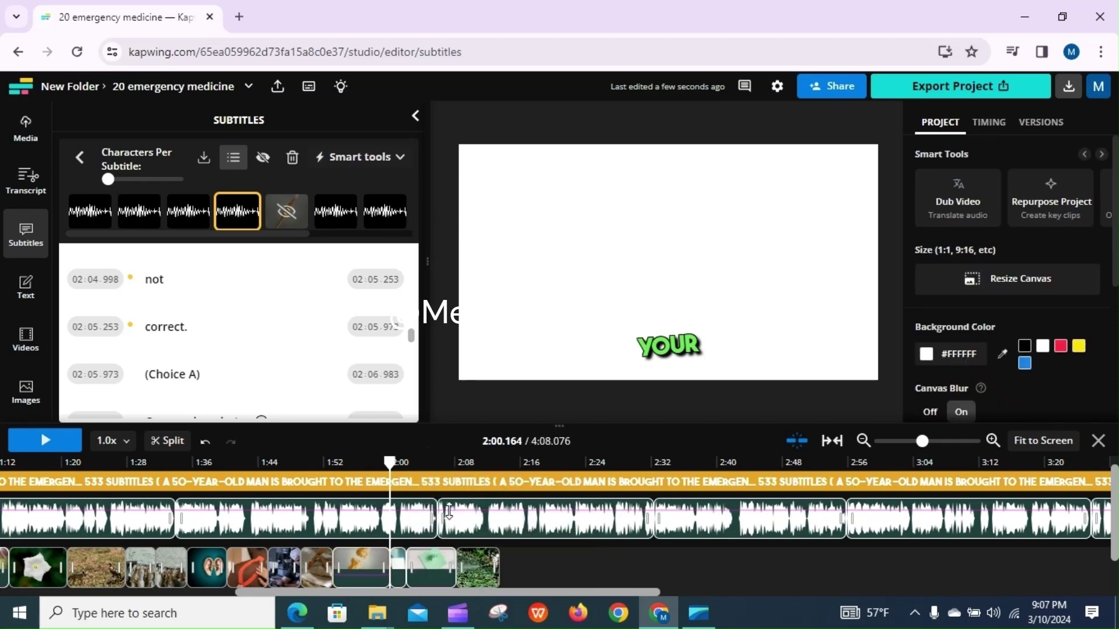
# Step: Play the video past the pesticide-spraying clip into the empty scene and stop at 2:14.72
pyautogui.click(70, 447)
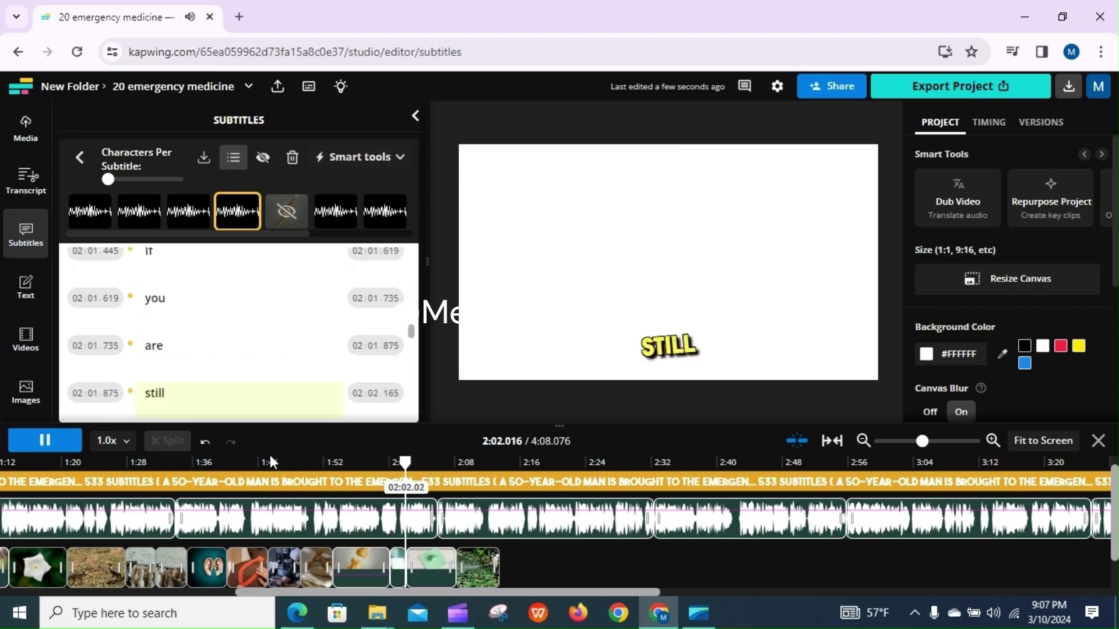
pyautogui.click(298, 462)
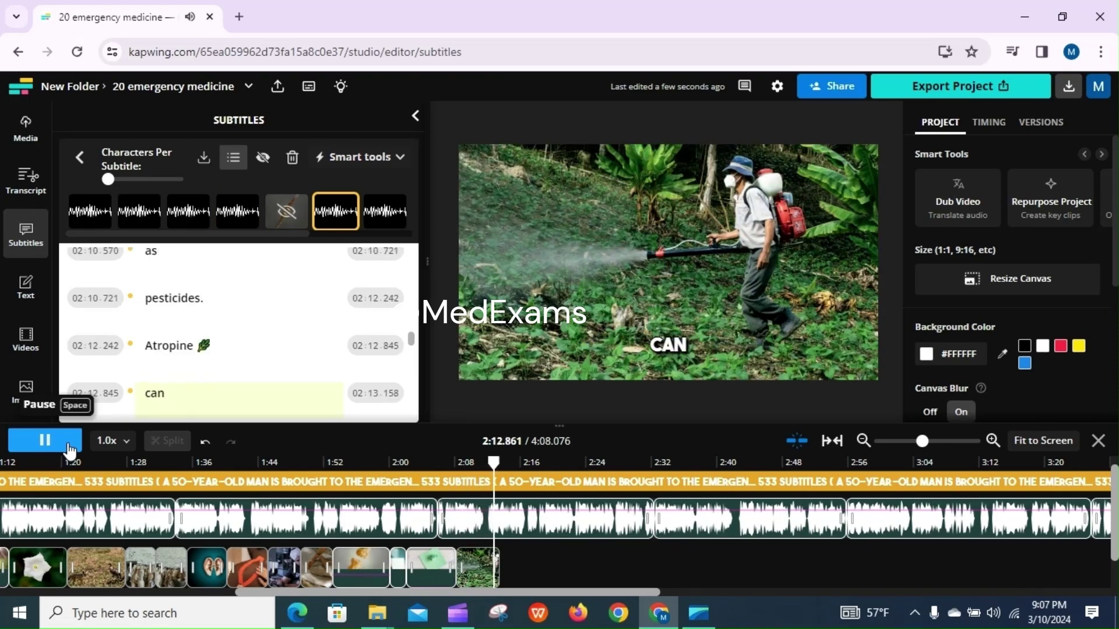
pyautogui.click(70, 449)
pyautogui.click(70, 449)
pyautogui.click(69, 448)
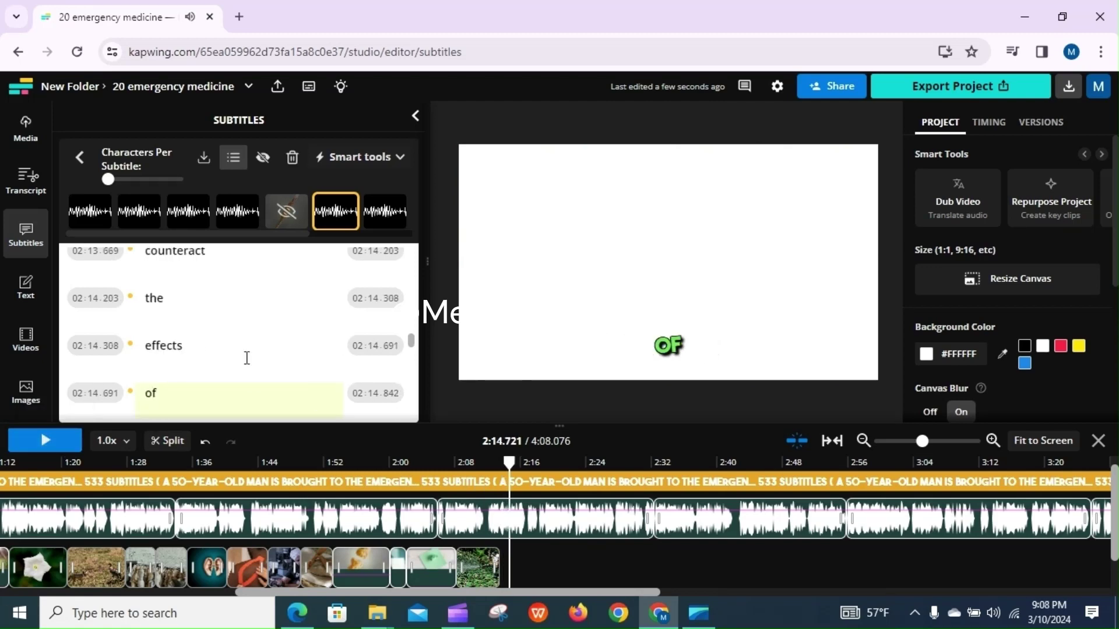
# Step: Step through the subtitles from "used" to "muscarinic" to find a keyword for the empty scene
pyautogui.click(182, 394)
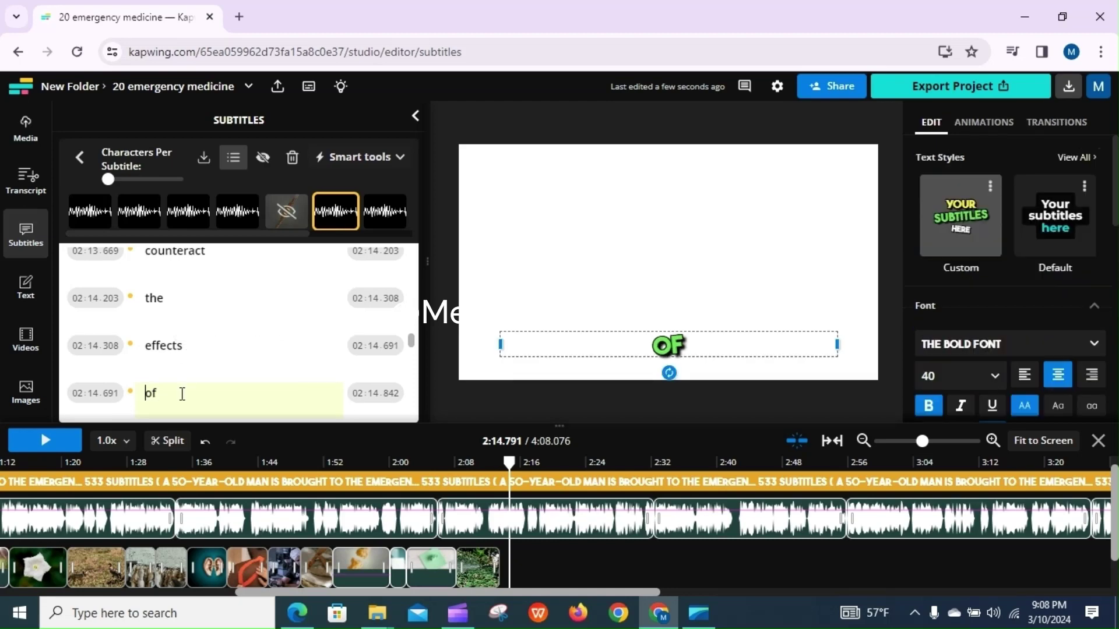
pyautogui.press('Up')
pyautogui.press('Up')
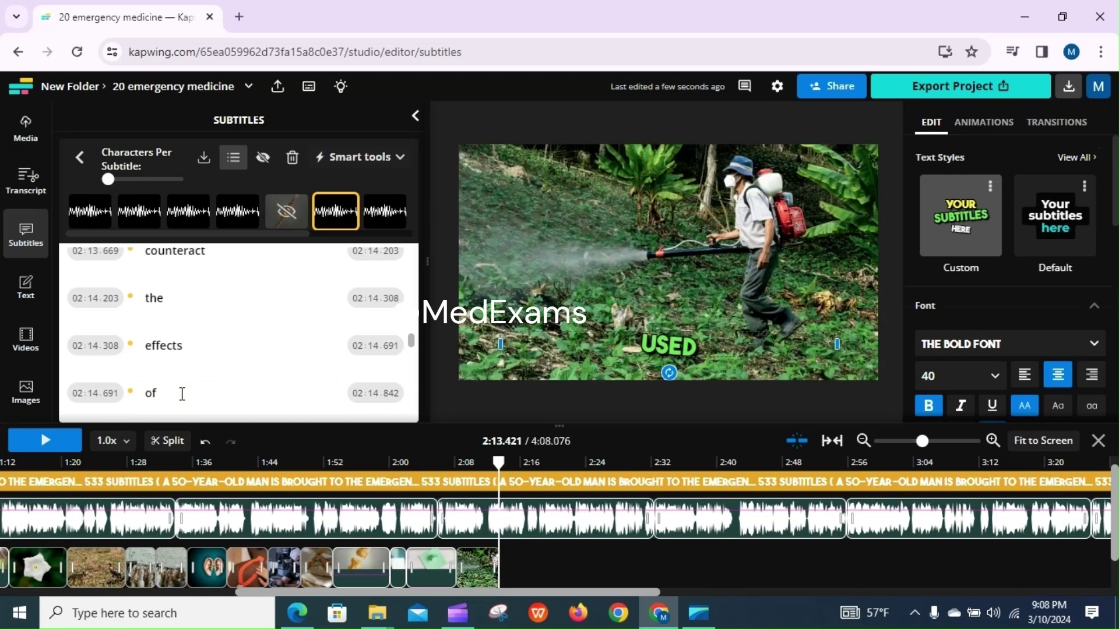
pyautogui.press('Down')
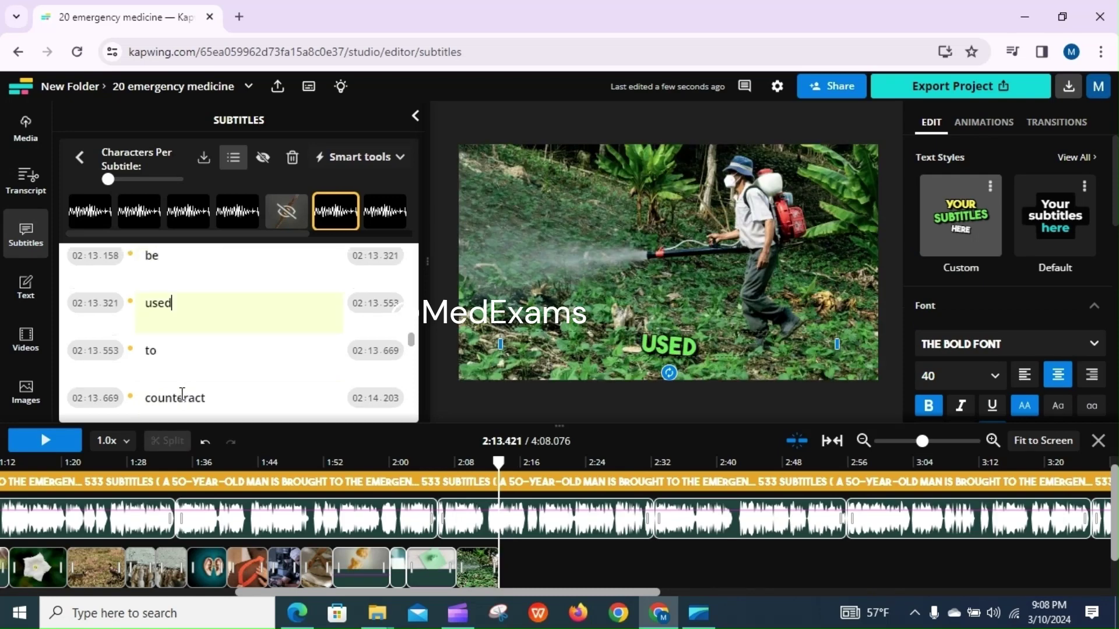
pyautogui.press('Down')
pyautogui.press('Down')
pyautogui.press('Down')
pyautogui.press('Down')
pyautogui.press('Down')
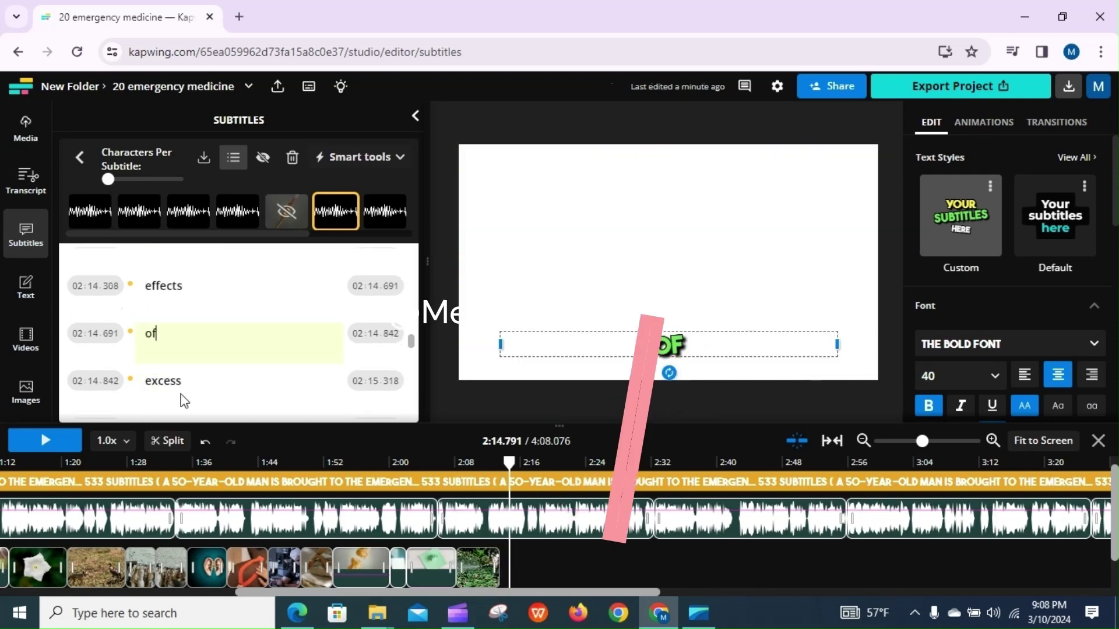
pyautogui.press('Down')
pyautogui.press('Down')
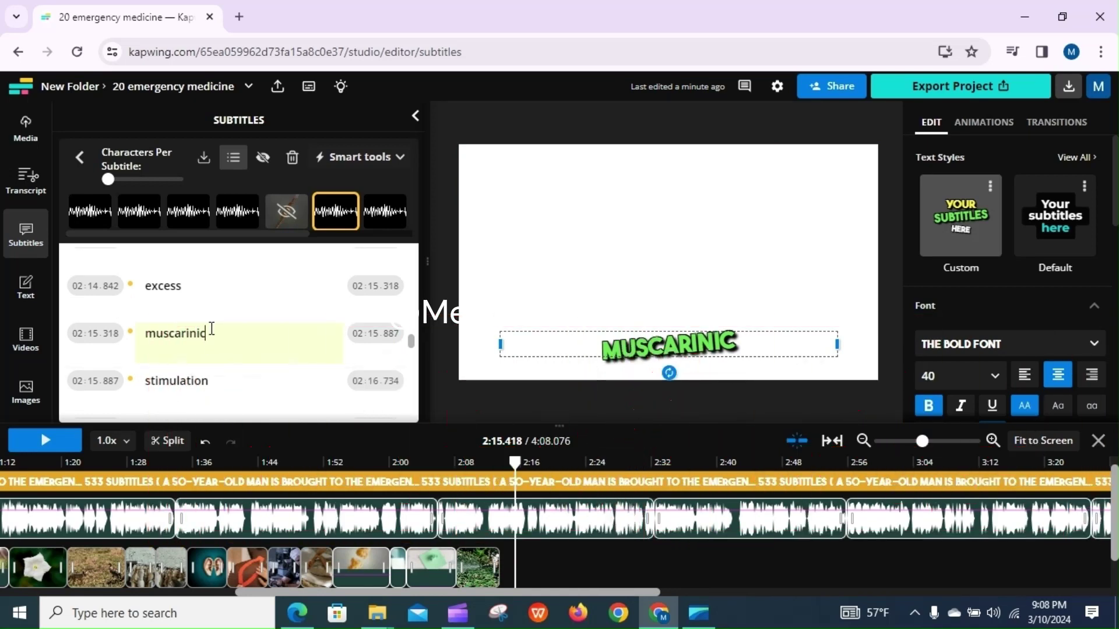
# Step: Copy the keyword "muscarinic" from its subtitle and search the stock videos for it
pyautogui.moveTo(211, 330); pyautogui.dragTo(147, 333)
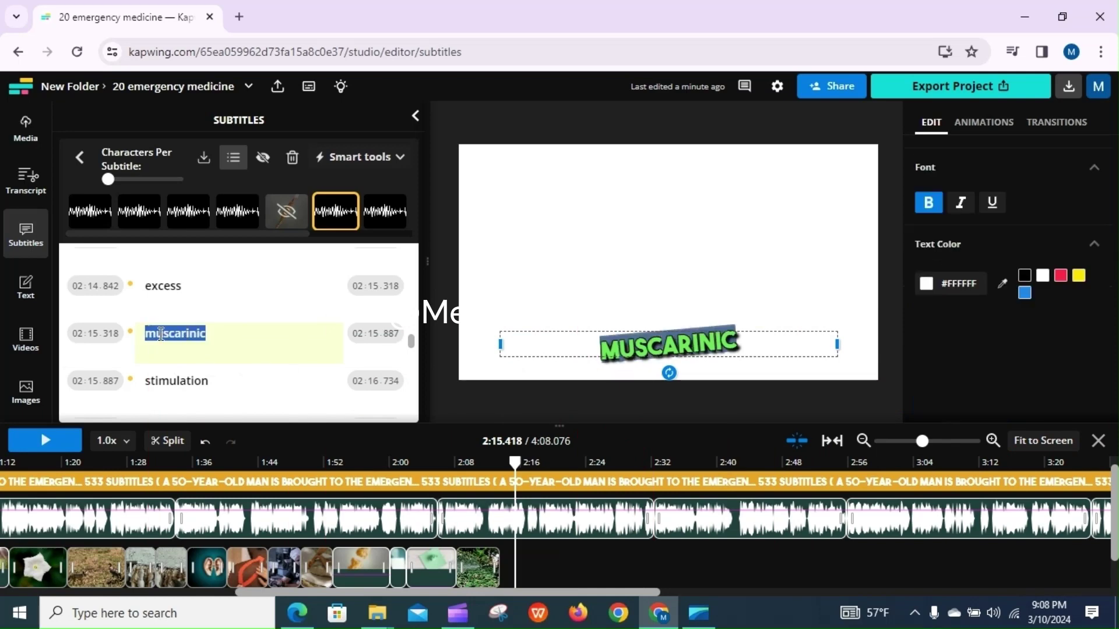
pyautogui.rightClick(160, 338)
pyautogui.click(214, 119)
pyautogui.click(16, 352)
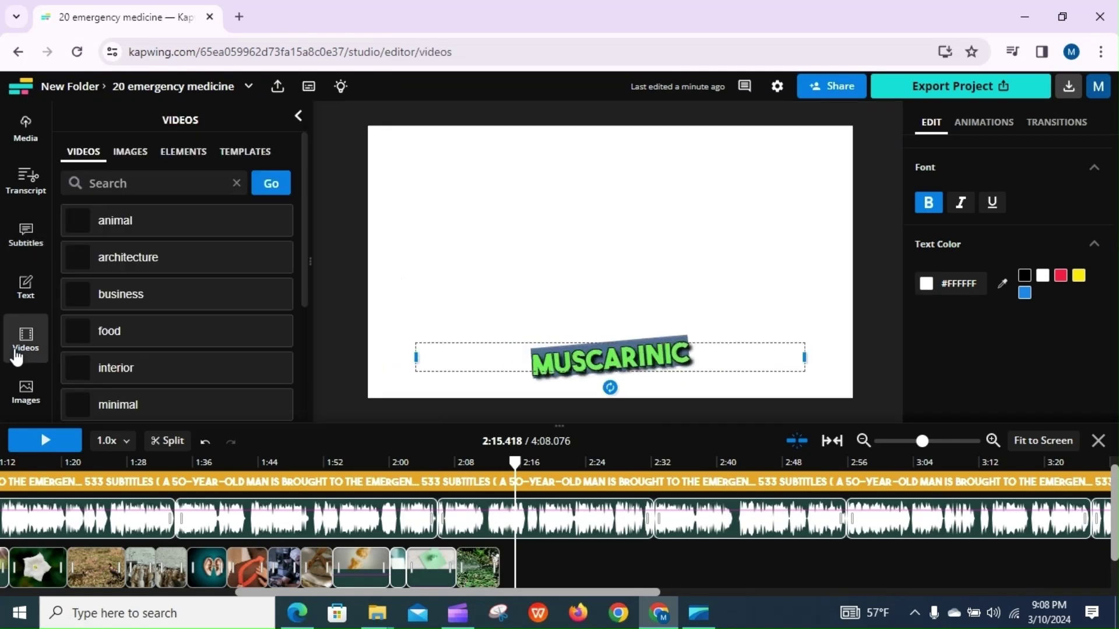
pyautogui.click(163, 183)
pyautogui.rightClick(163, 183)
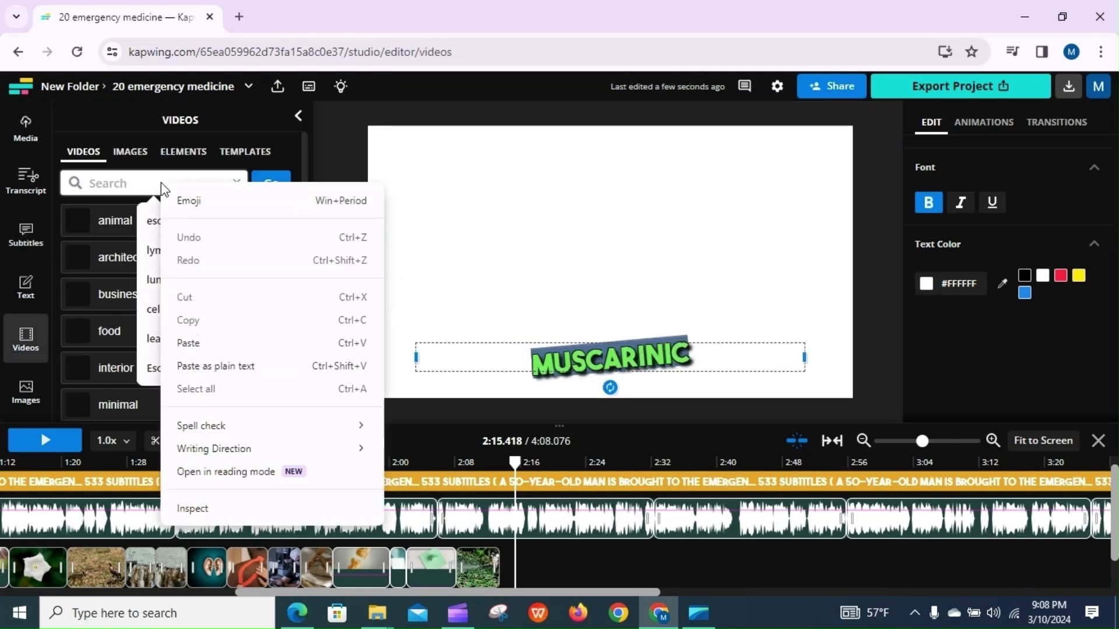
pyautogui.click(194, 343)
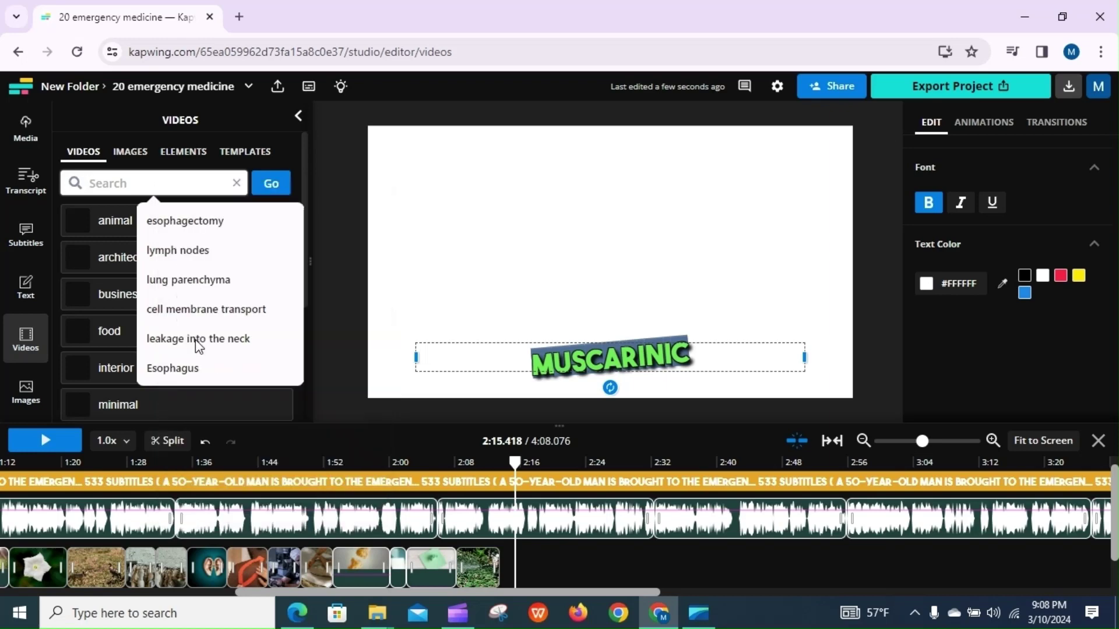
pyautogui.click(277, 185)
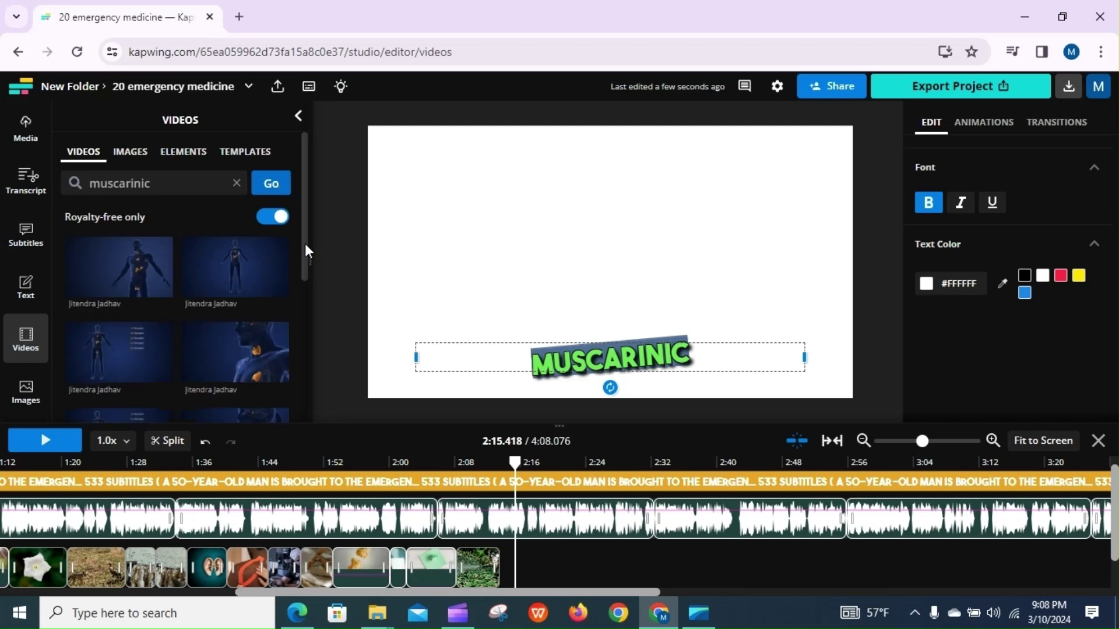
# Step: Place the first muscarinic result after the pesticide-spraying clip and trim its end to "patients" at 2:21.76
pyautogui.moveTo(304, 243); pyautogui.dragTo(306, 215)
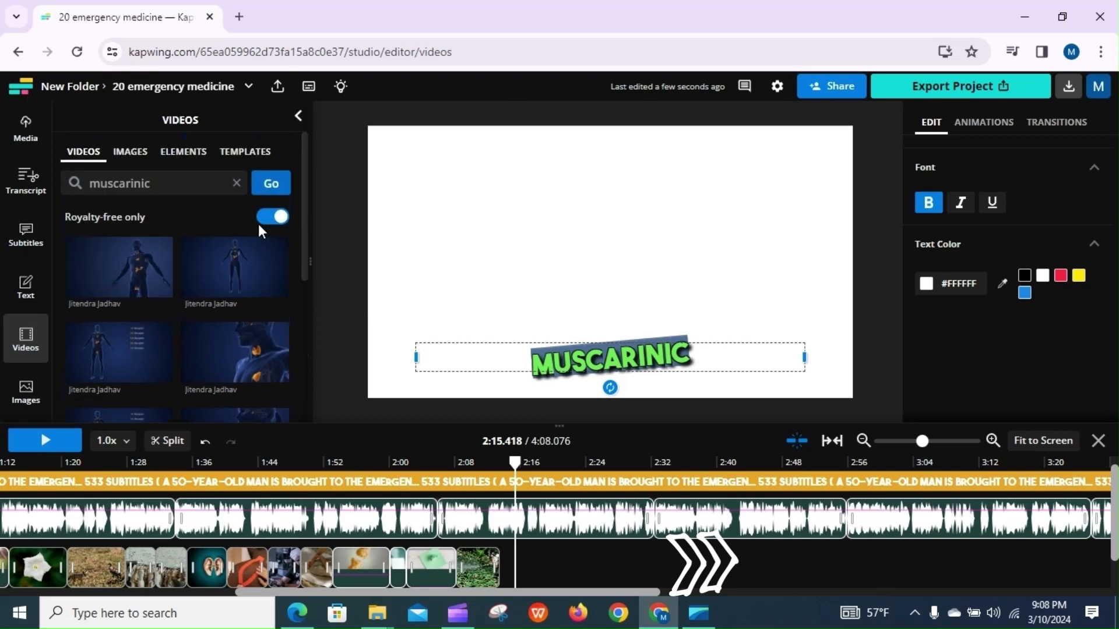
pyautogui.moveTo(103, 258); pyautogui.dragTo(520, 583)
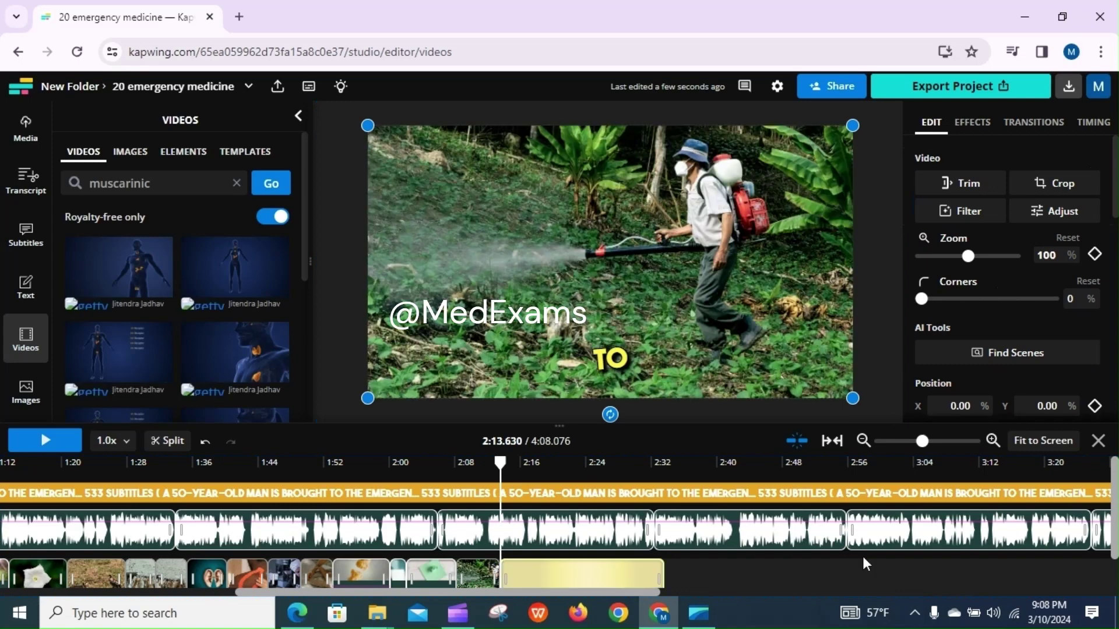
pyautogui.scroll(-1, 866, 564)
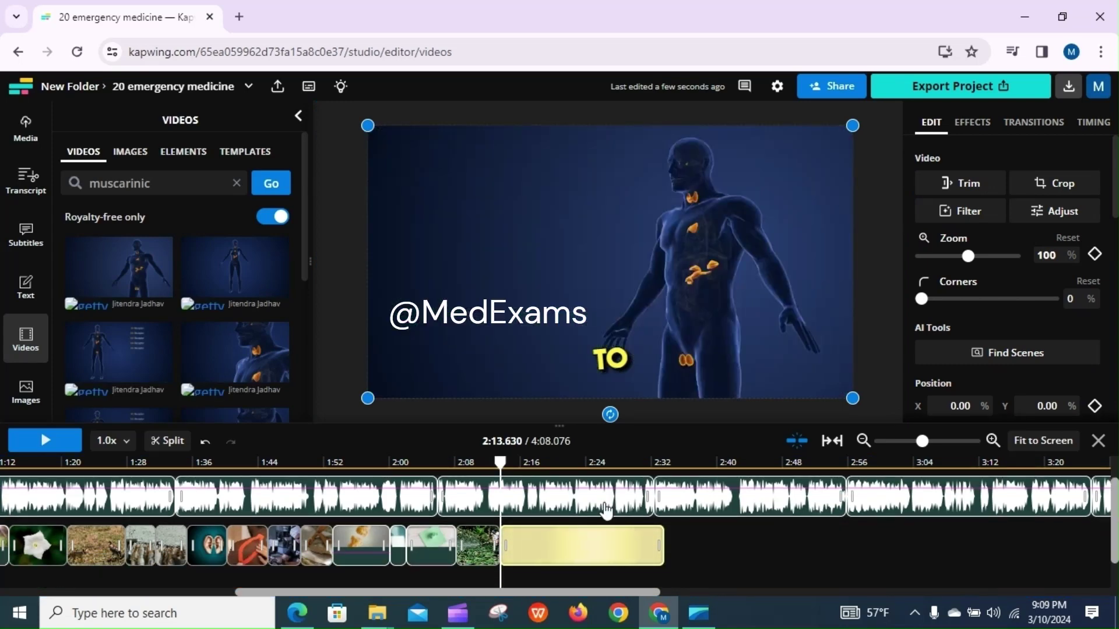
pyautogui.click(38, 446)
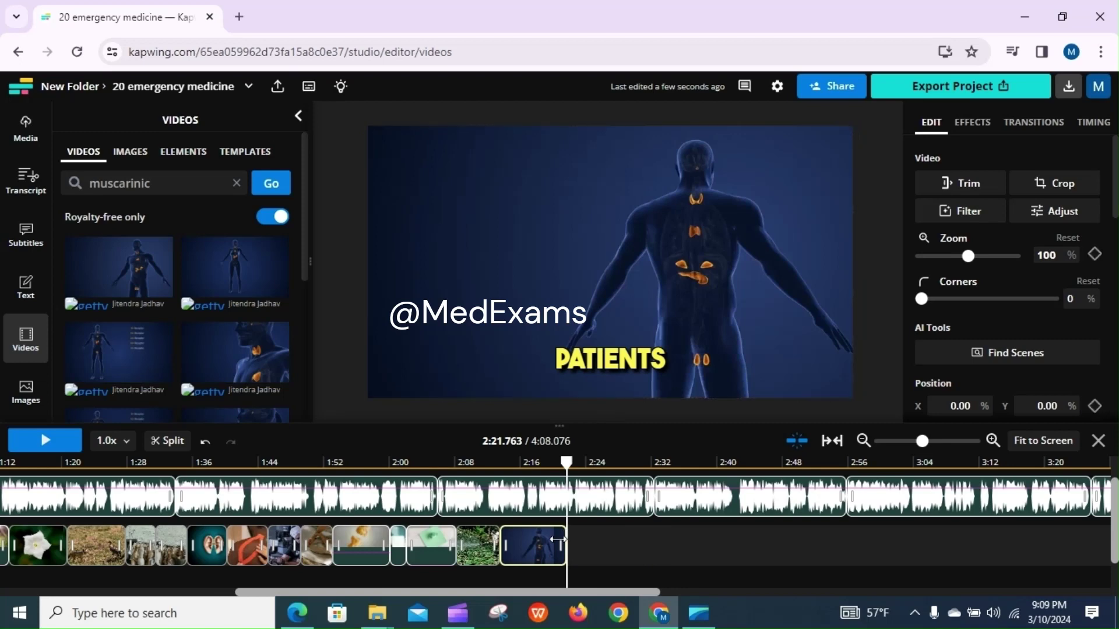
# Step: Add the neck-gland close-up clip directly after the body clip and trim its end to just before 2:30
pyautogui.moveTo(245, 364); pyautogui.dragTo(580, 549)
pyautogui.click(64, 445)
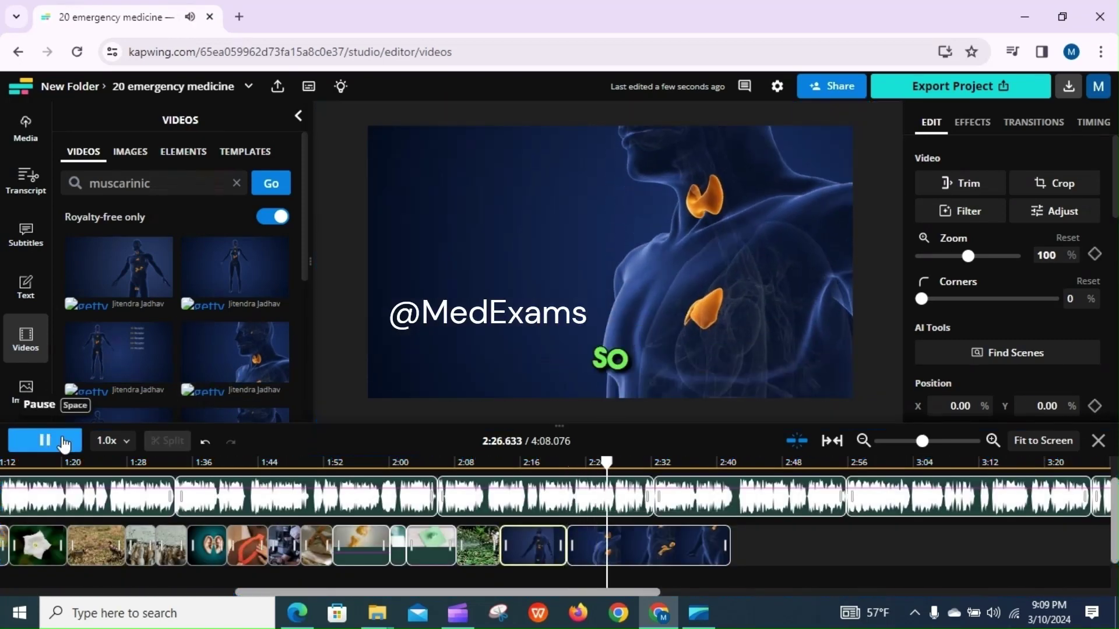
pyautogui.moveTo(727, 543); pyautogui.dragTo(631, 544)
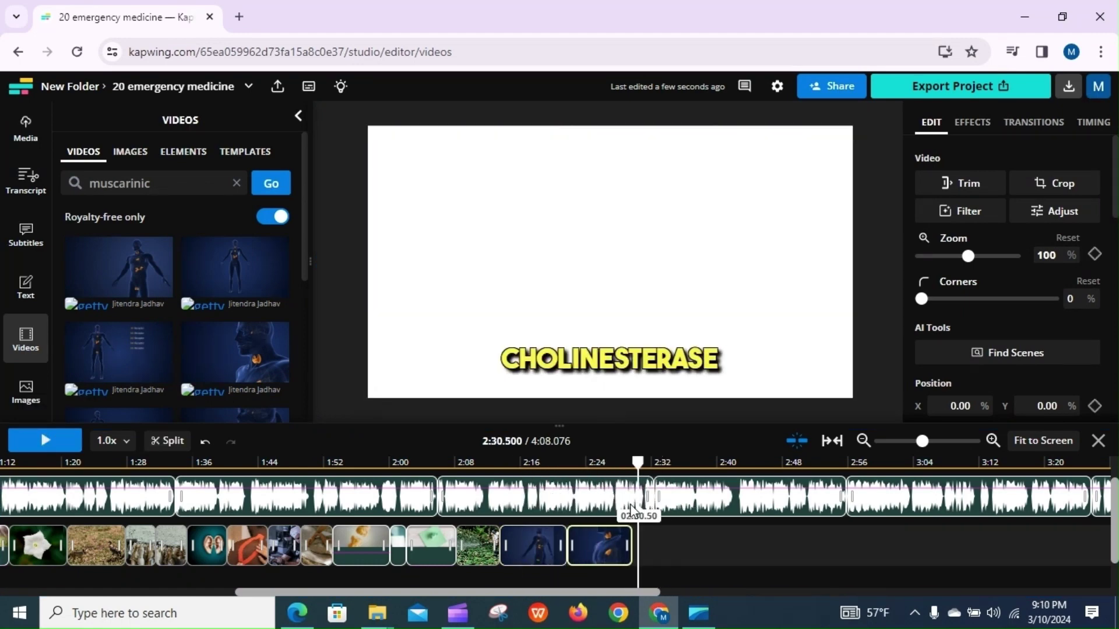
# Step: Go through the subtitles around 2:30 to find a keyword for the next empty scene
pyautogui.click(25, 235)
pyautogui.doubleClick(166, 380)
pyautogui.click(167, 333)
pyautogui.click(167, 332)
pyautogui.click(167, 332)
pyautogui.press('Tab')
pyautogui.click(168, 333)
pyautogui.click(167, 333)
# Step: Copy the keyword "cholinesterase" from its subtitle and search the stock videos for it
pyautogui.doubleClick(175, 284)
pyautogui.rightClick(175, 284)
pyautogui.click(208, 367)
pyautogui.click(25, 338)
pyautogui.click(157, 183)
pyautogui.hotkey('ctrl', 'v')
pyautogui.click(271, 183)
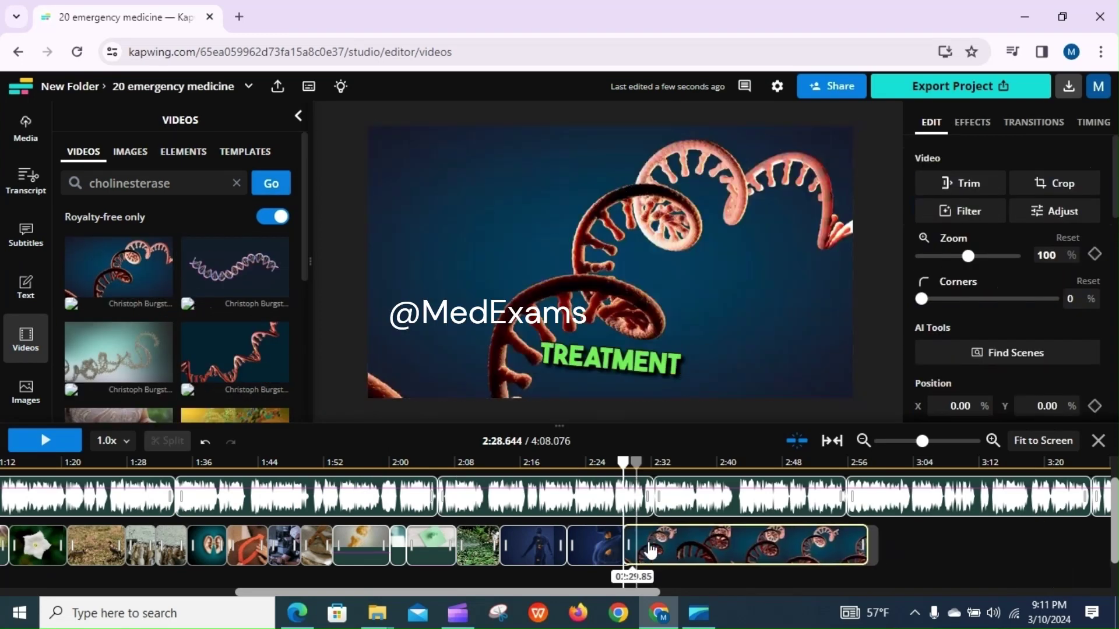
# Step: Place the red DNA helix clip after the neck-gland clip and trim its end to "disease." at 2:41.69
pyautogui.click(26, 236)
pyautogui.click(45, 440)
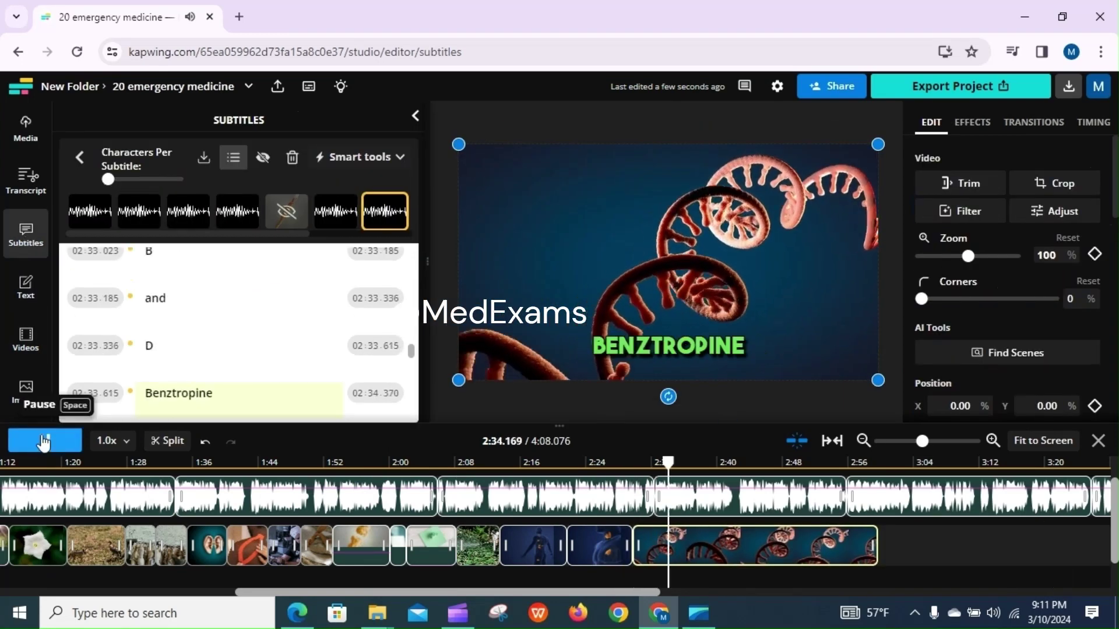
pyautogui.click(45, 441)
pyautogui.scroll(4, 221, 327)
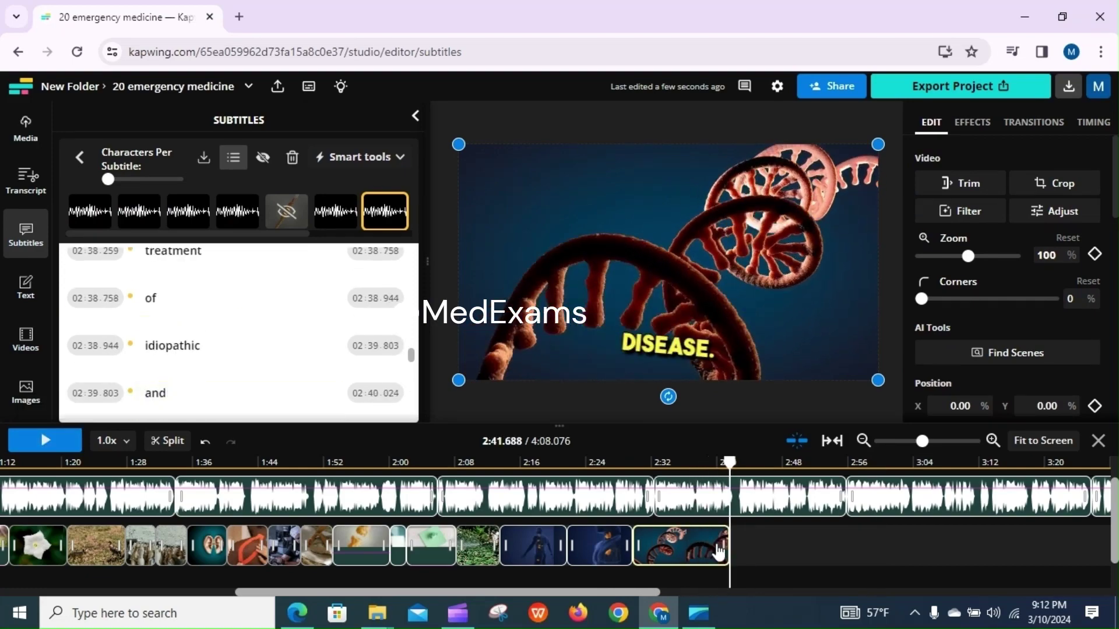
# Step: Copy the keyword "Parkinson" from its subtitle at 2:40.825 and search the stock videos for it
pyautogui.click(222, 347)
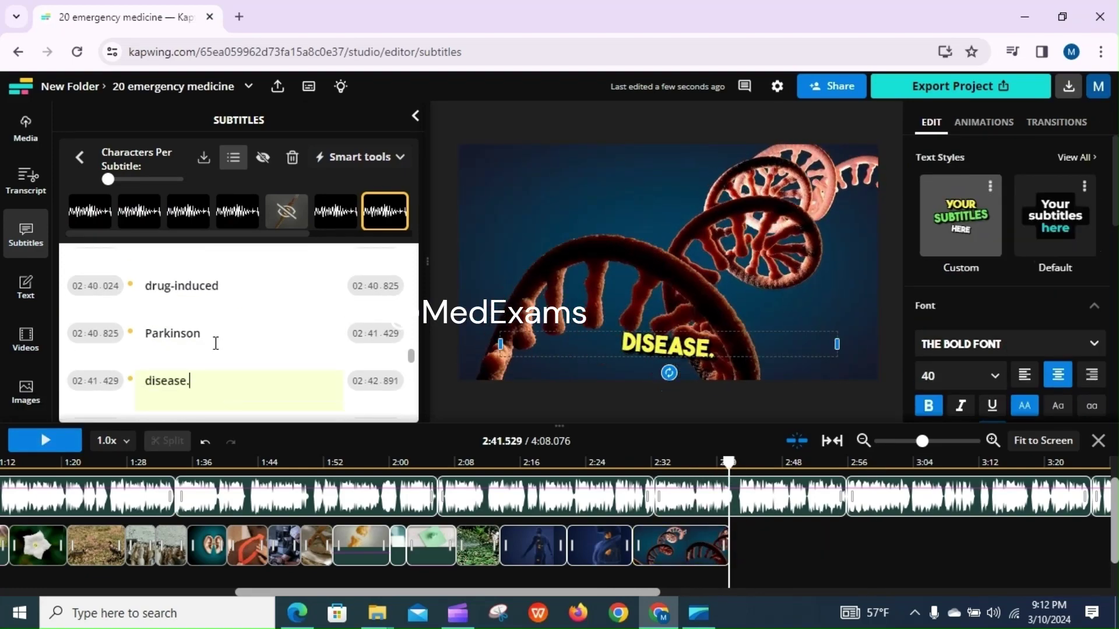
pyautogui.doubleClick(154, 324)
pyautogui.rightClick(153, 324)
pyautogui.click(192, 130)
pyautogui.click(25, 338)
pyautogui.click(152, 185)
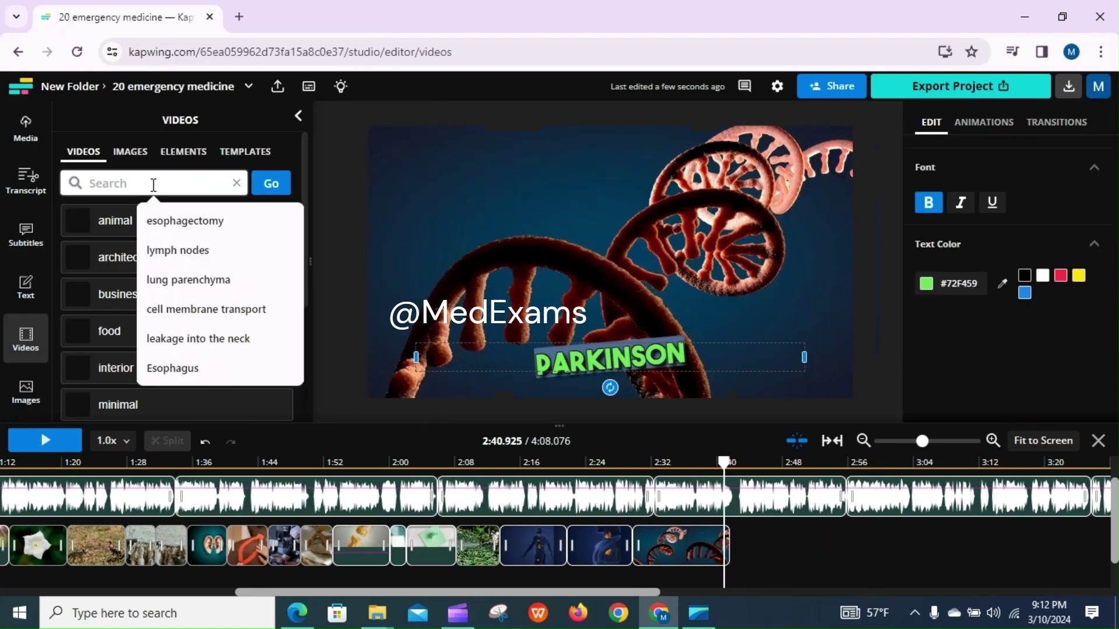
pyautogui.hotkey('ctrl', 'v')
pyautogui.click(272, 187)
# Step: Place the clip of the silhouetted person in a wheelchair directly after the red DNA helix clip on the timeline
pyautogui.scroll(-5, 233, 338)
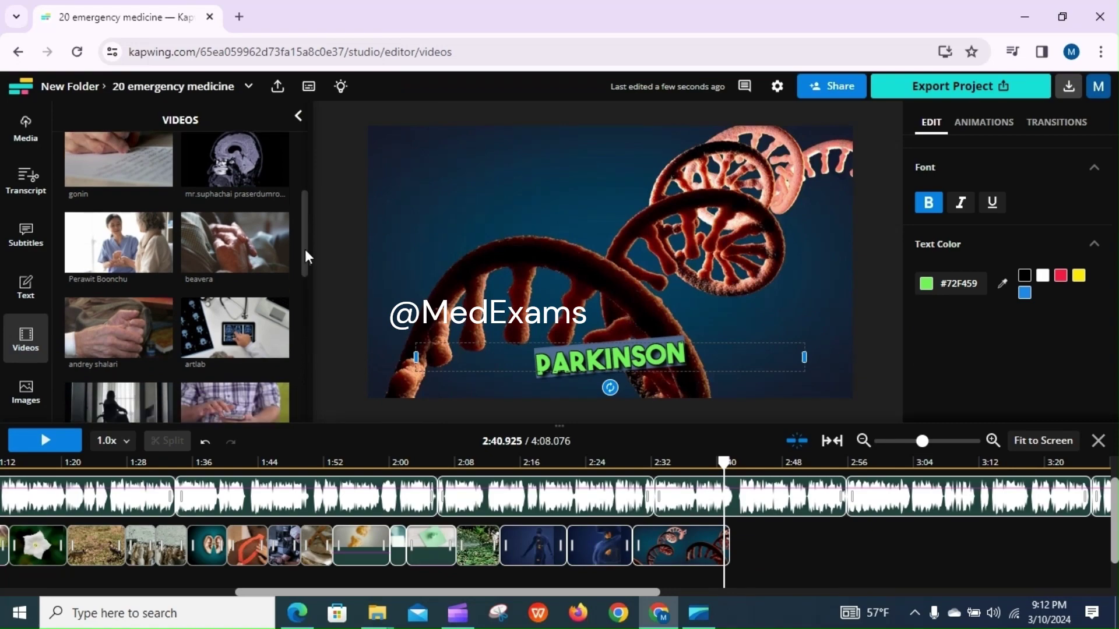
pyautogui.moveTo(138, 341); pyautogui.dragTo(764, 539)
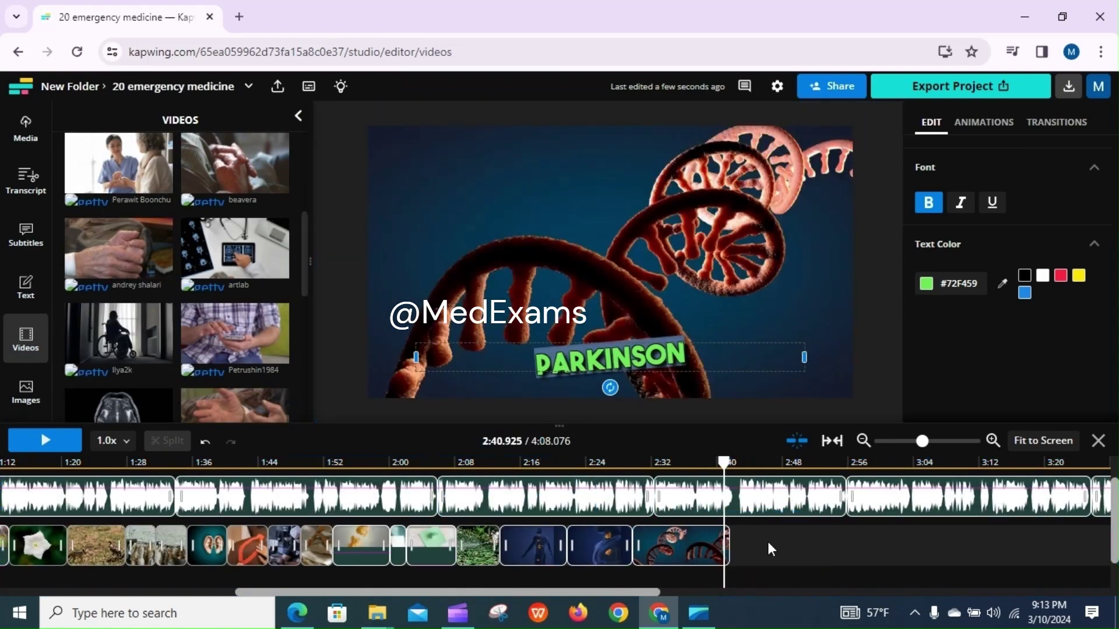
pyautogui.hscroll(3, 769, 546)
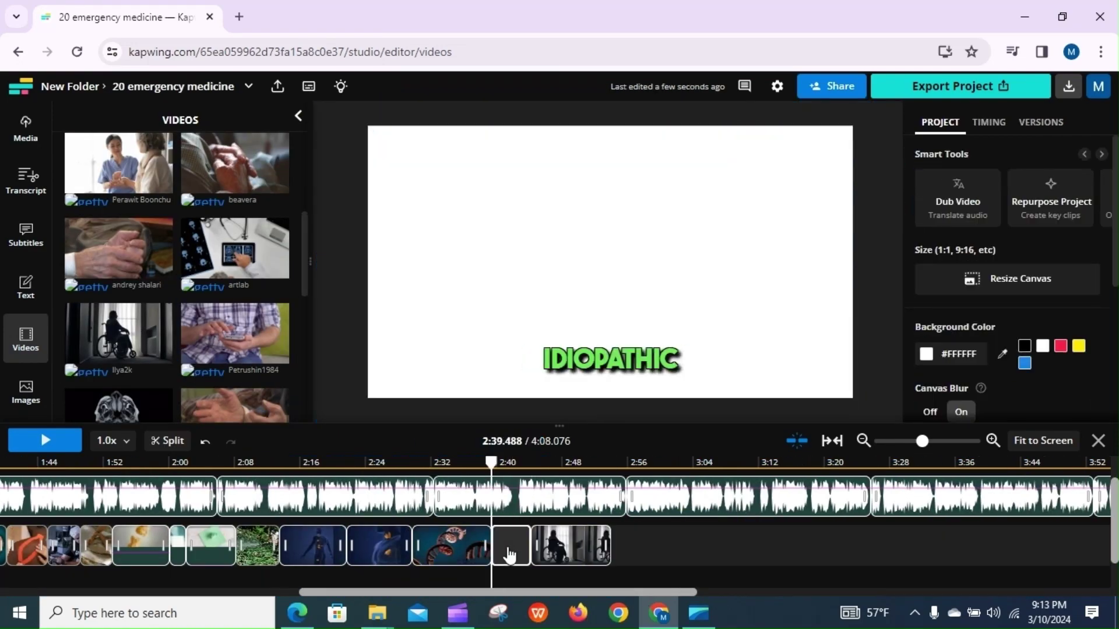
# Step: Find the next empty scene after the wheelchair clip, copy the keyword "psychosis" from its subtitle and search the stock videos for it
pyautogui.click(26, 447)
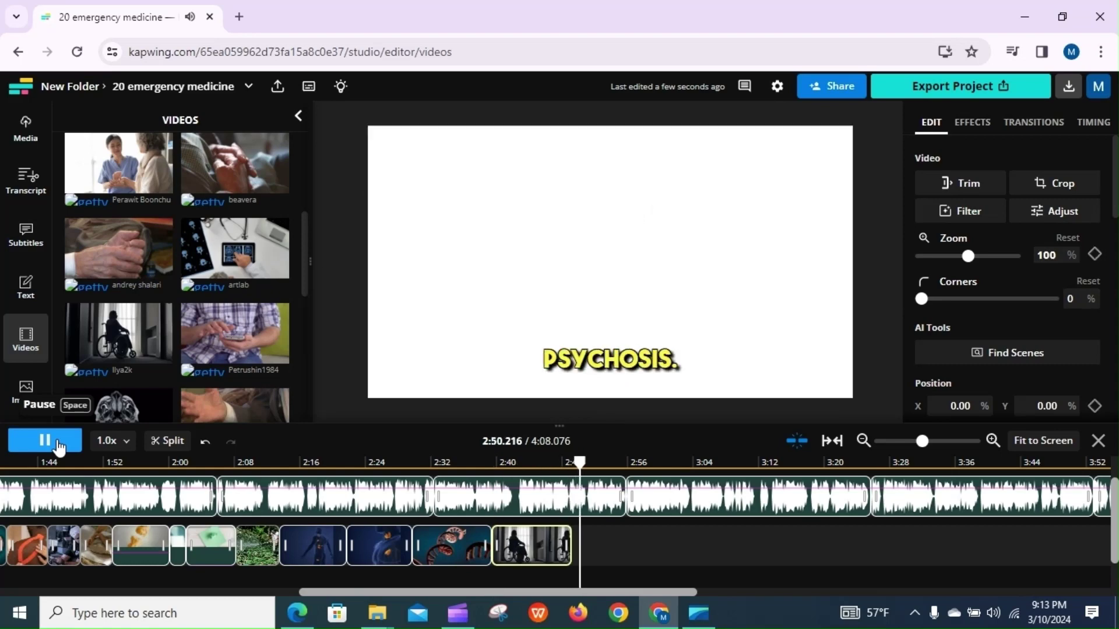
pyautogui.click(23, 242)
pyautogui.click(684, 348)
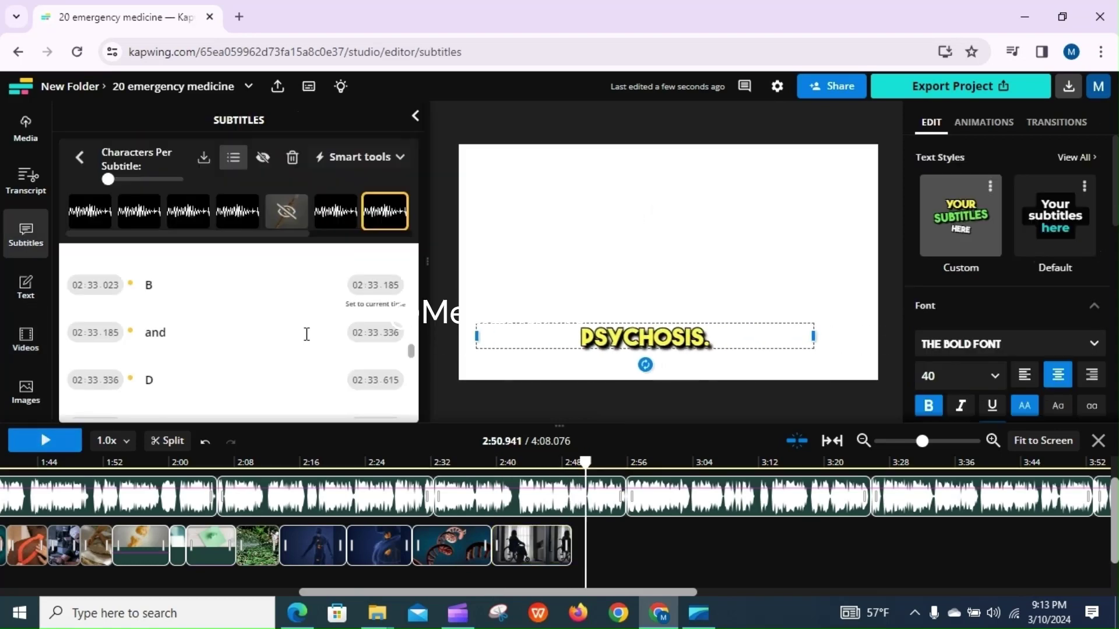
pyautogui.click(205, 387)
pyautogui.scroll(-5, 205, 387)
pyautogui.click(205, 387)
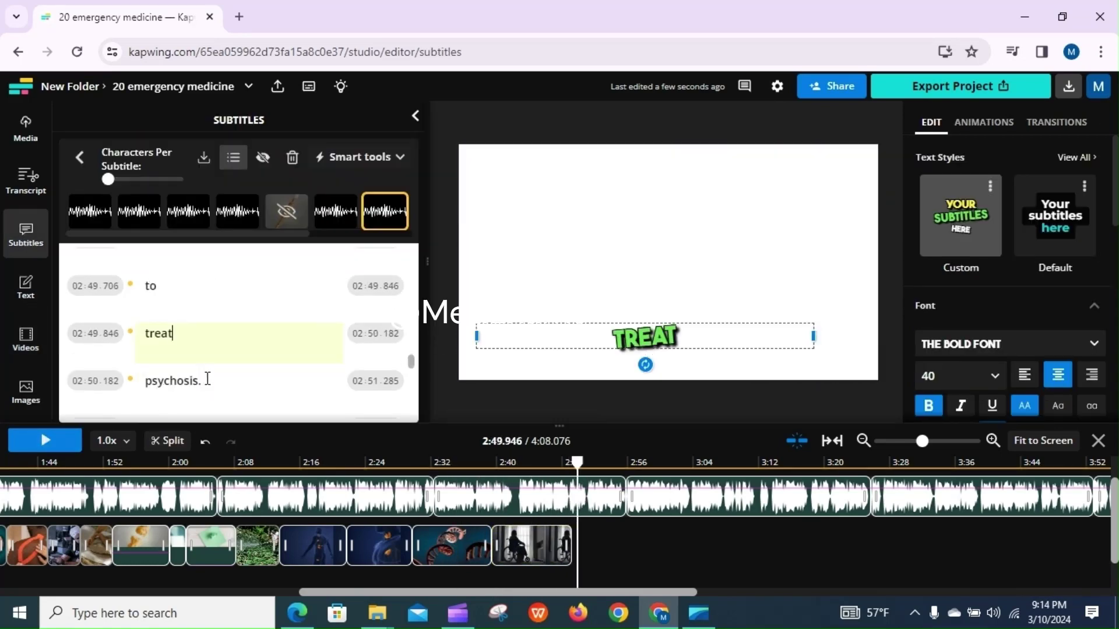
pyautogui.doubleClick(203, 380)
pyautogui.hotkey('ctrl', 'c')
pyautogui.click(26, 338)
pyautogui.rightClick(162, 185)
pyautogui.click(187, 342)
pyautogui.click(272, 189)
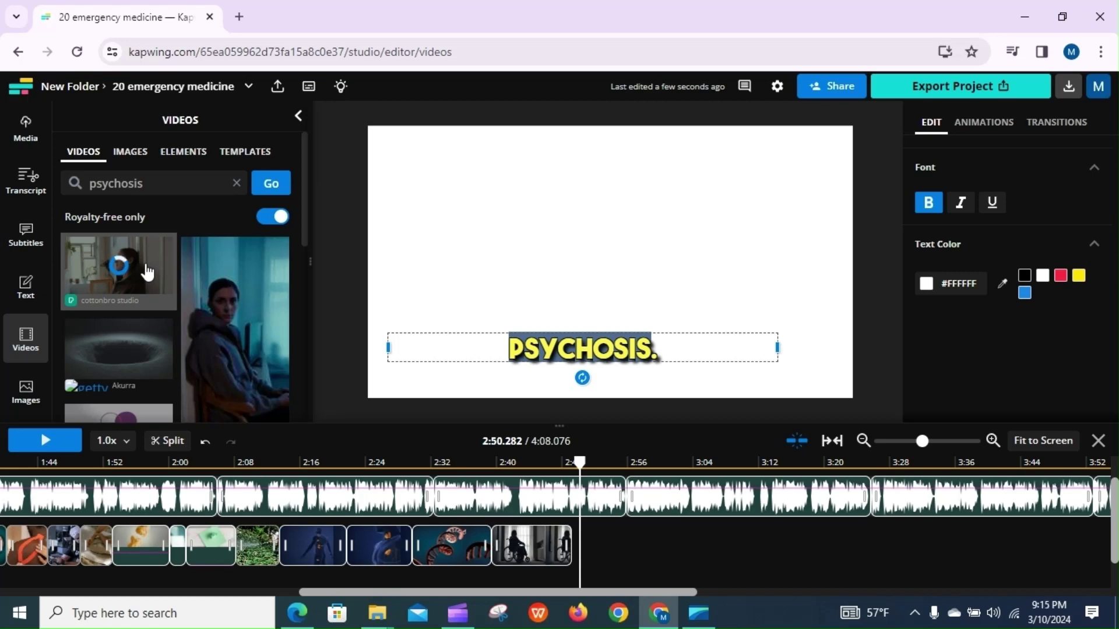
# Step: Add the clip of the seated woman in a hoodie after the wheelchair clip and trim its end to about 2:59
pyautogui.click(571, 574)
pyautogui.click(45, 441)
pyautogui.click(27, 239)
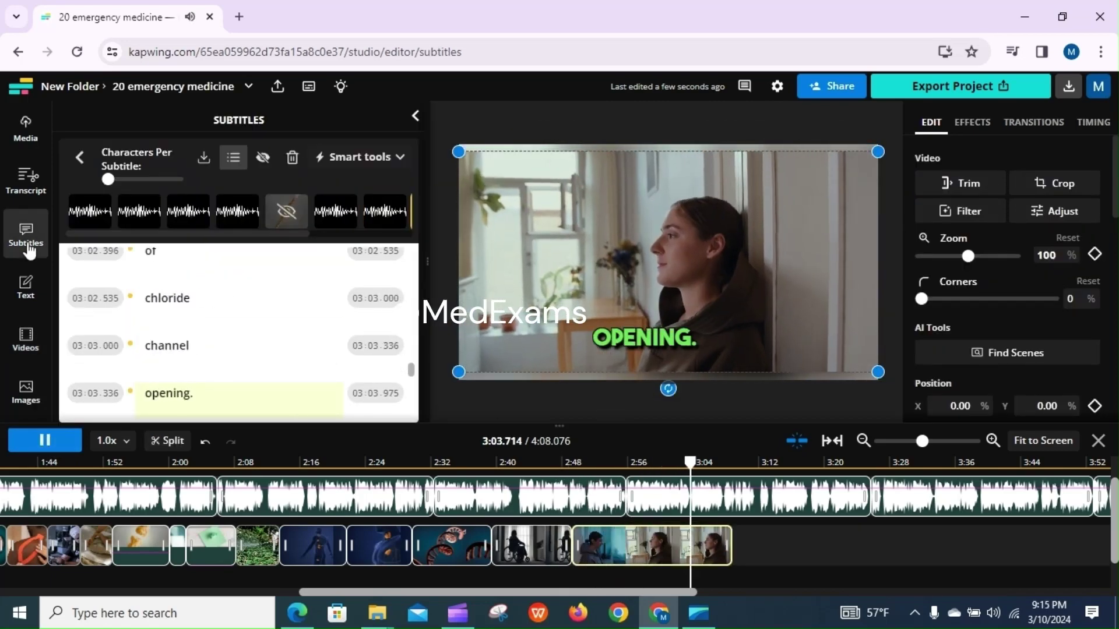
pyautogui.click(45, 441)
pyautogui.click(657, 462)
pyautogui.click(663, 462)
pyautogui.click(686, 471)
pyautogui.click(663, 462)
# Step: Search the stock videos for the subtitle keyword "GABA" and add the γ-aminobutyric acid formula clip after the hoodie woman clip
pyautogui.doubleClick(147, 309)
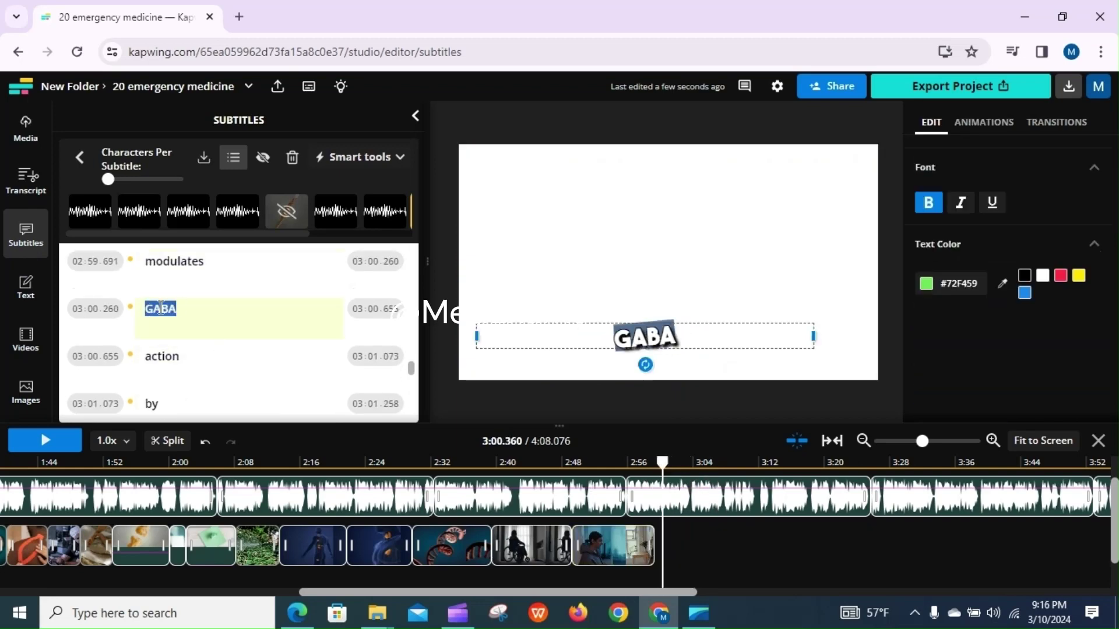
pyautogui.click(26, 338)
pyautogui.rightClick(180, 182)
pyautogui.click(224, 347)
pyautogui.click(271, 184)
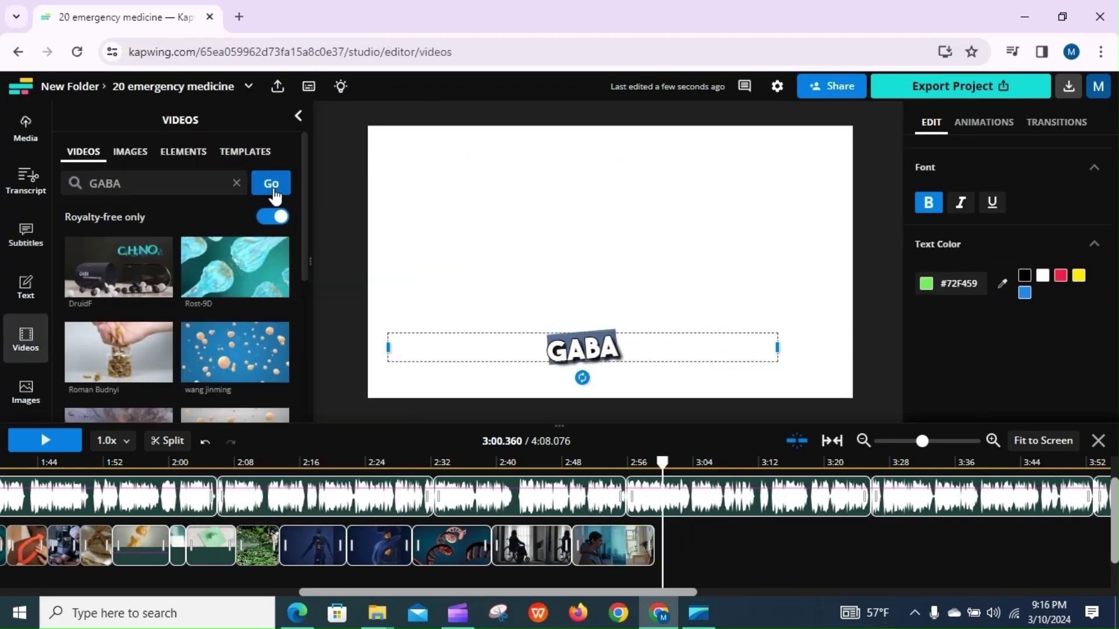
pyautogui.scroll(-3, 303, 275)
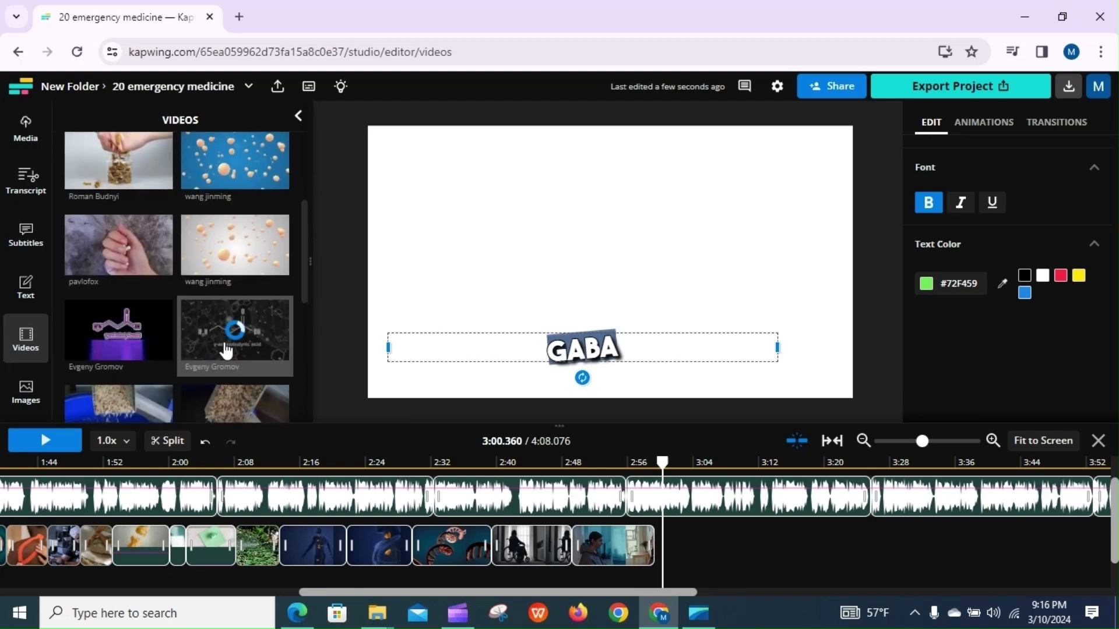
pyautogui.click(226, 352)
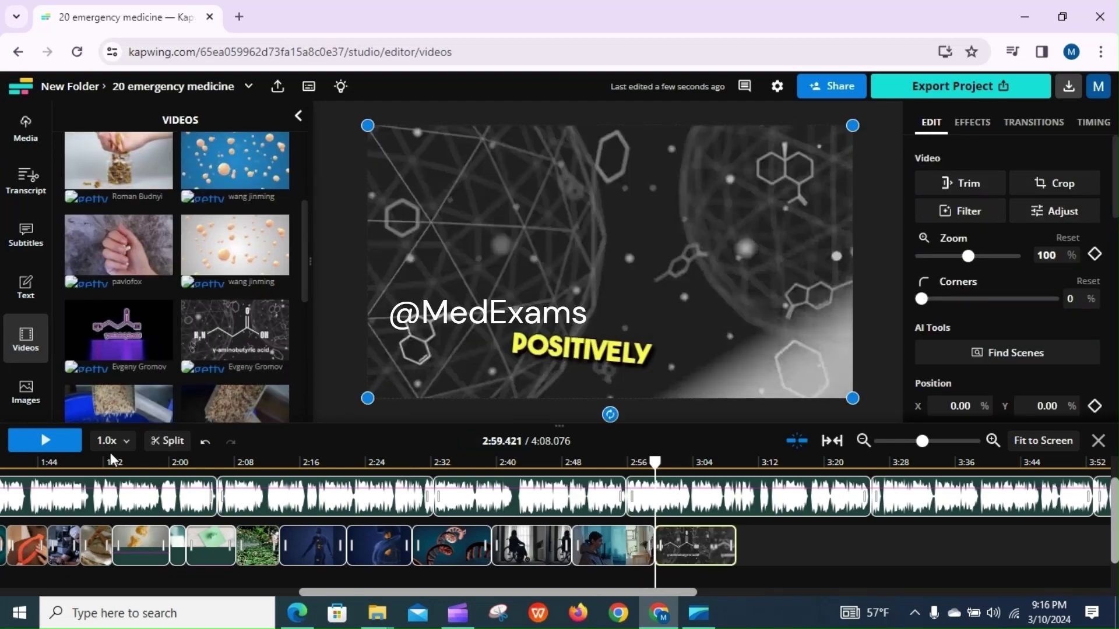
# Step: Play on to the empty scene at about 3:10, copy the keyword "cholinergic" from its subtitle and search the stock videos for it
pyautogui.click(26, 233)
pyautogui.click(45, 441)
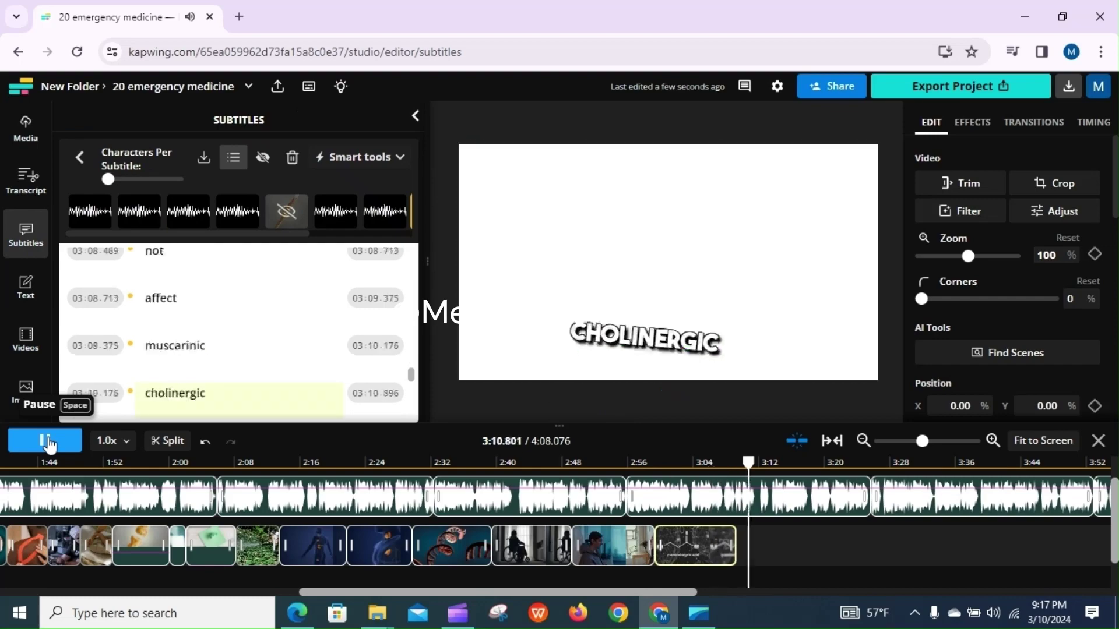
pyautogui.doubleClick(193, 299)
pyautogui.hotkey('ctrl', 'c')
pyautogui.click(26, 338)
pyautogui.hotkey('ctrl', 'v')
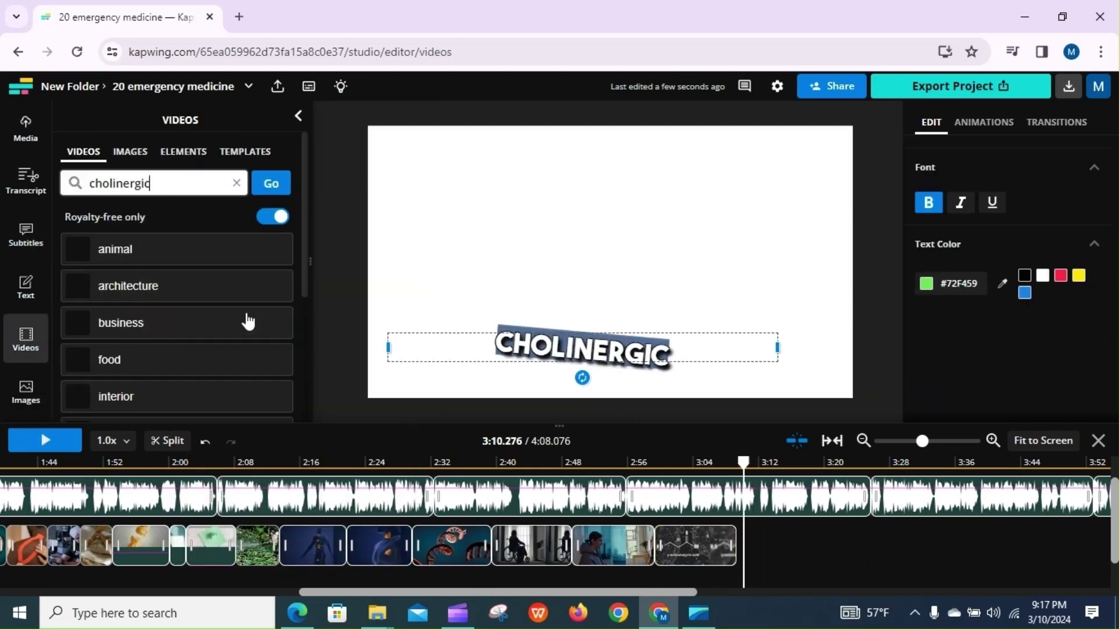
pyautogui.click(272, 184)
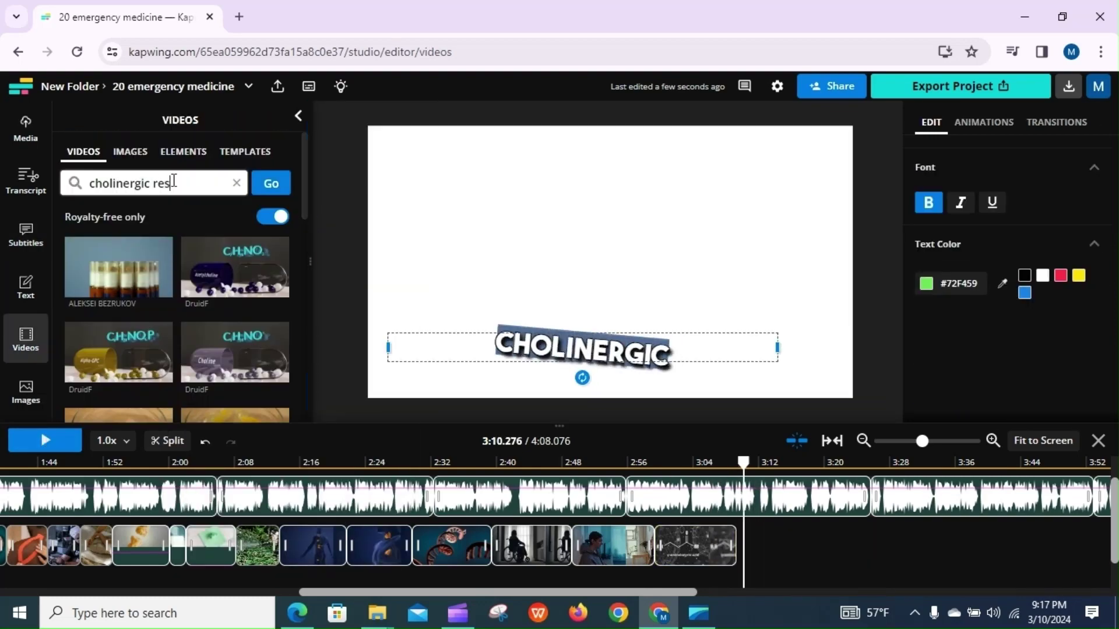
# Step: Try the search "cholinergic receptors" in both the stock videos and the stock images
pyautogui.write('resepters')
pyautogui.click(271, 183)
pyautogui.click(131, 153)
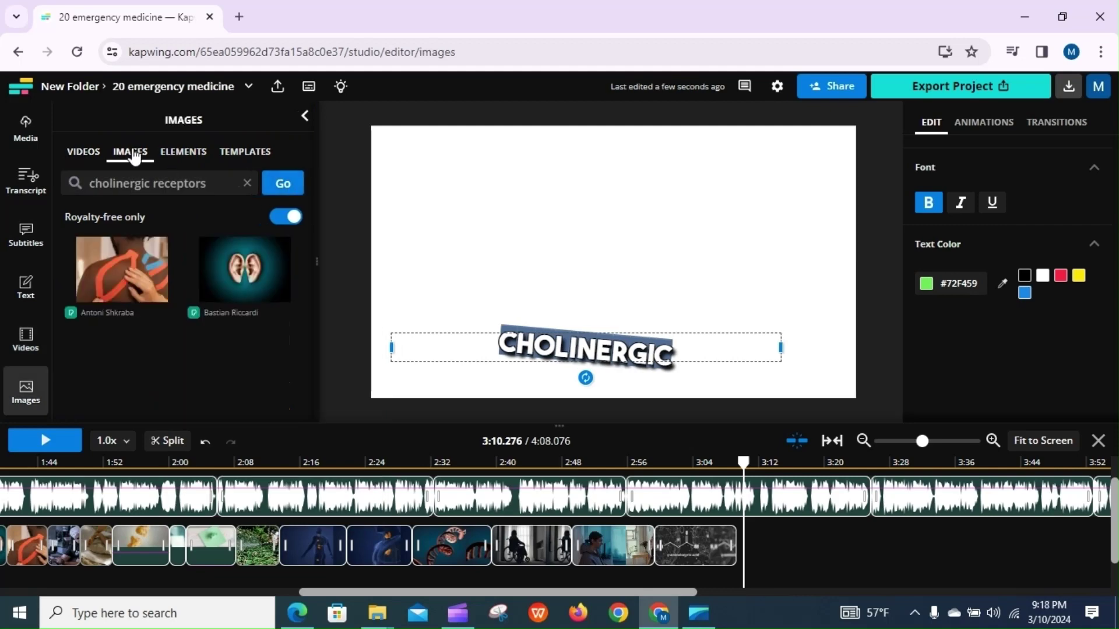
pyautogui.click(84, 151)
# Step: Place the Acetylcholine capsule clip after the γ-aminobutyric acid clip and trim its end to 3:12.32
pyautogui.moveTo(235, 267); pyautogui.dragTo(769, 545)
pyautogui.click(56, 449)
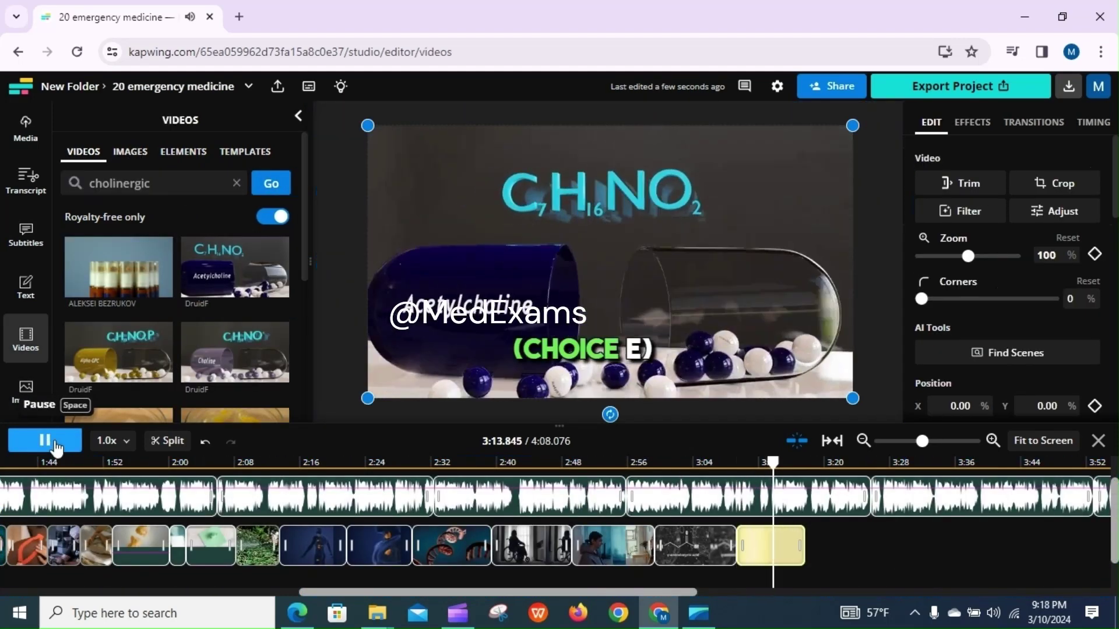
pyautogui.click(36, 248)
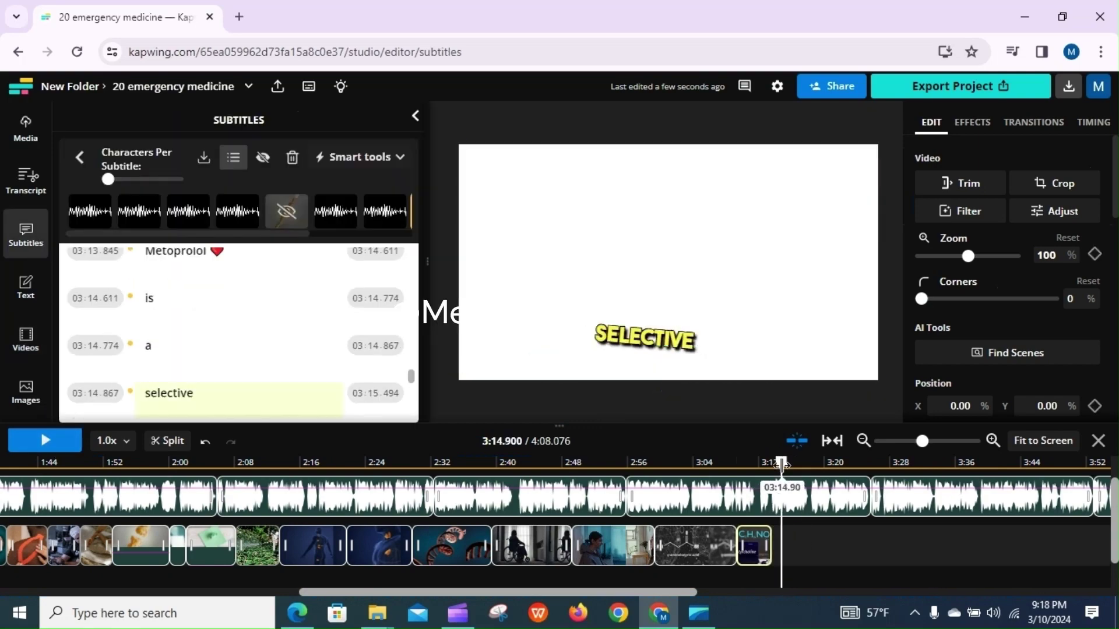
pyautogui.click(170, 300)
pyautogui.moveTo(761, 545); pyautogui.dragTo(749, 545)
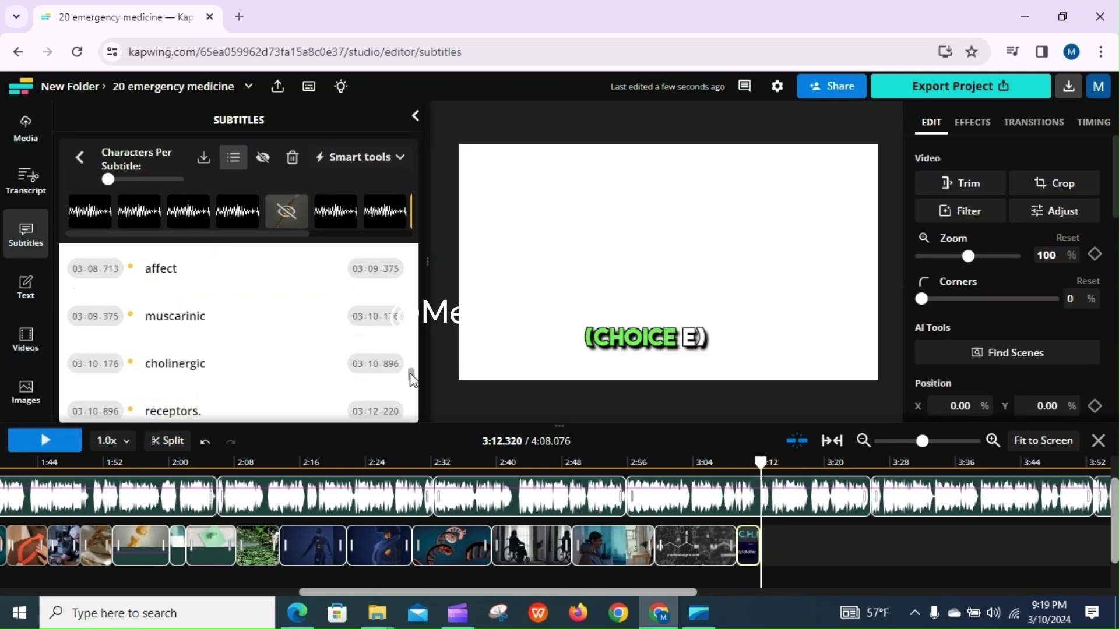
# Step: Search the stock videos for the subtitle keyword "Metoprolol" and add the blue Metoprolol capsule clip after the Acetylcholine clip
pyautogui.click(287, 374)
pyautogui.rightClick(169, 381)
pyautogui.click(29, 337)
pyautogui.click(276, 185)
pyautogui.click(118, 271)
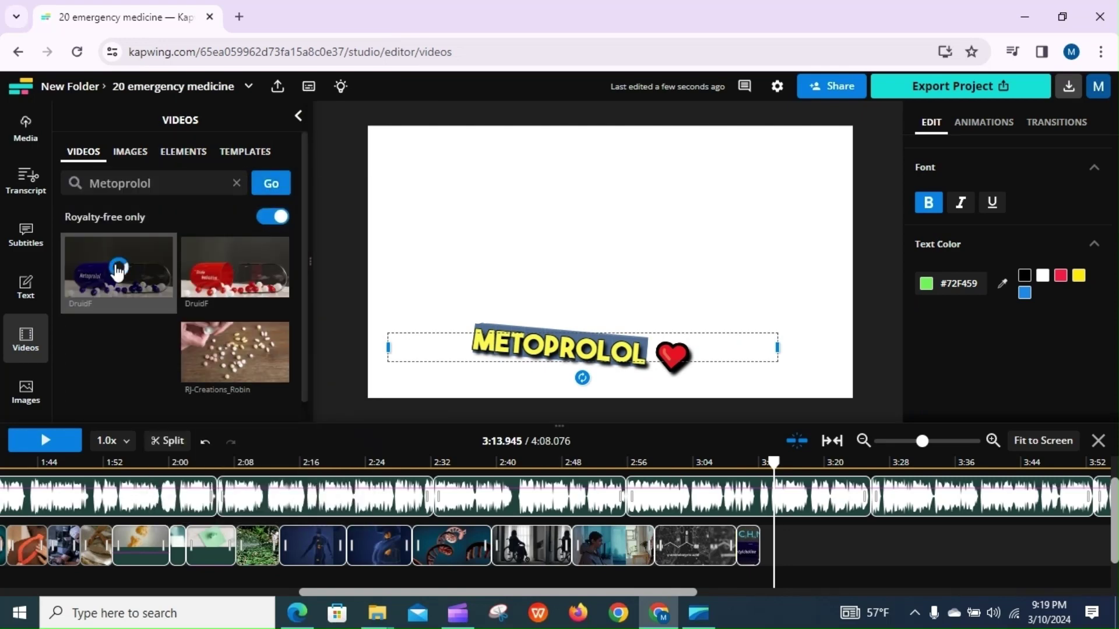
# Step: Play on to the empty scene at about 3:21, copy "coronary" from its subtitle and search the stock videos for "coronary syndrome"
pyautogui.click(26, 233)
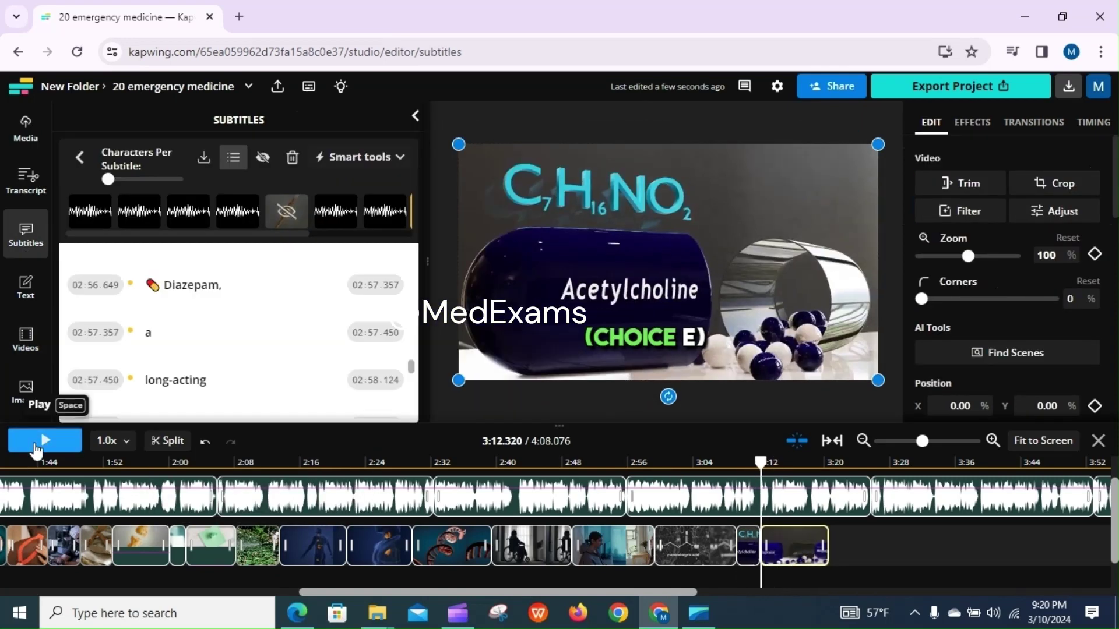
pyautogui.click(38, 444)
pyautogui.click(36, 444)
pyautogui.doubleClick(169, 298)
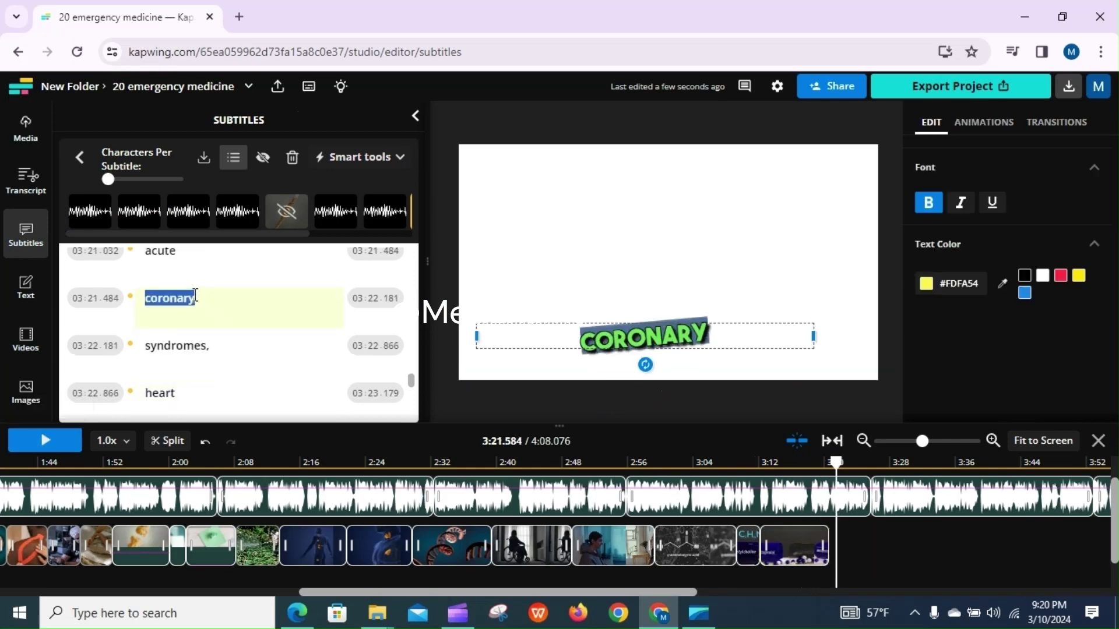
pyautogui.click(35, 350)
pyautogui.rightClick(169, 183)
pyautogui.click(189, 342)
pyautogui.write('syndrome')
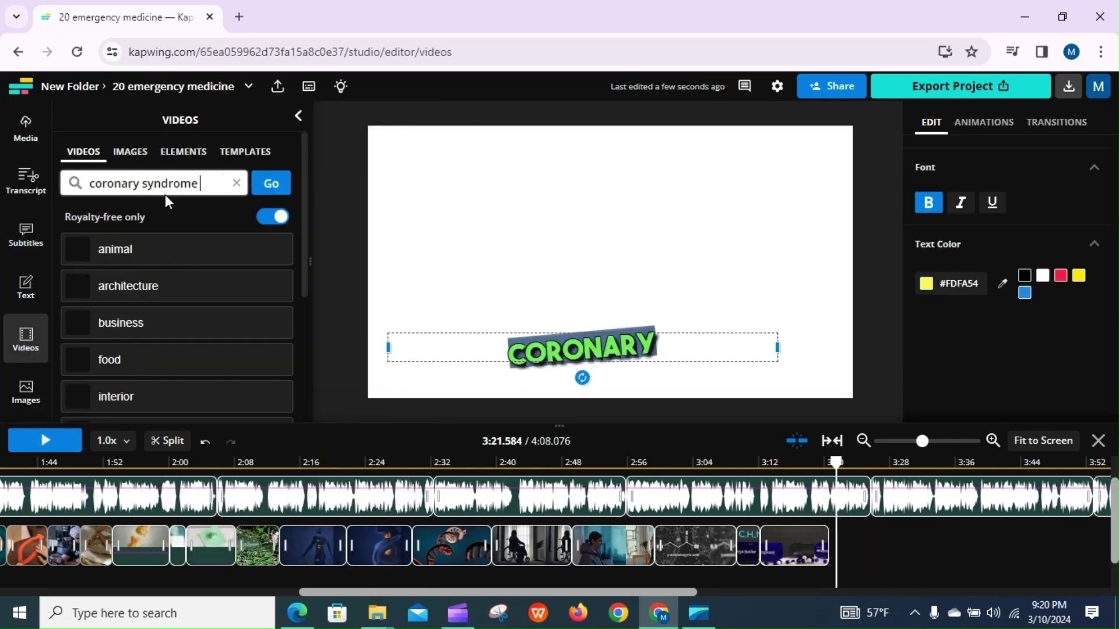
pyautogui.click(256, 193)
# Step: Add the clip of the heart with blue and red vessels after the Metoprolol clip and trim its end to "arrhythmias." at 3:25.757
pyautogui.scroll(-2, 140, 317)
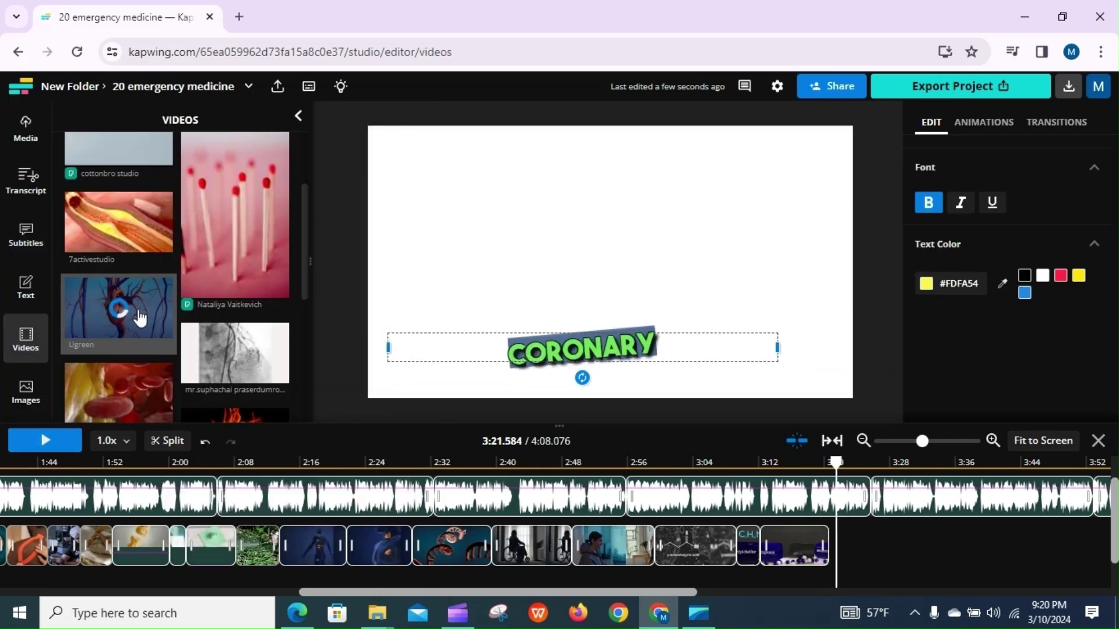
pyautogui.click(140, 318)
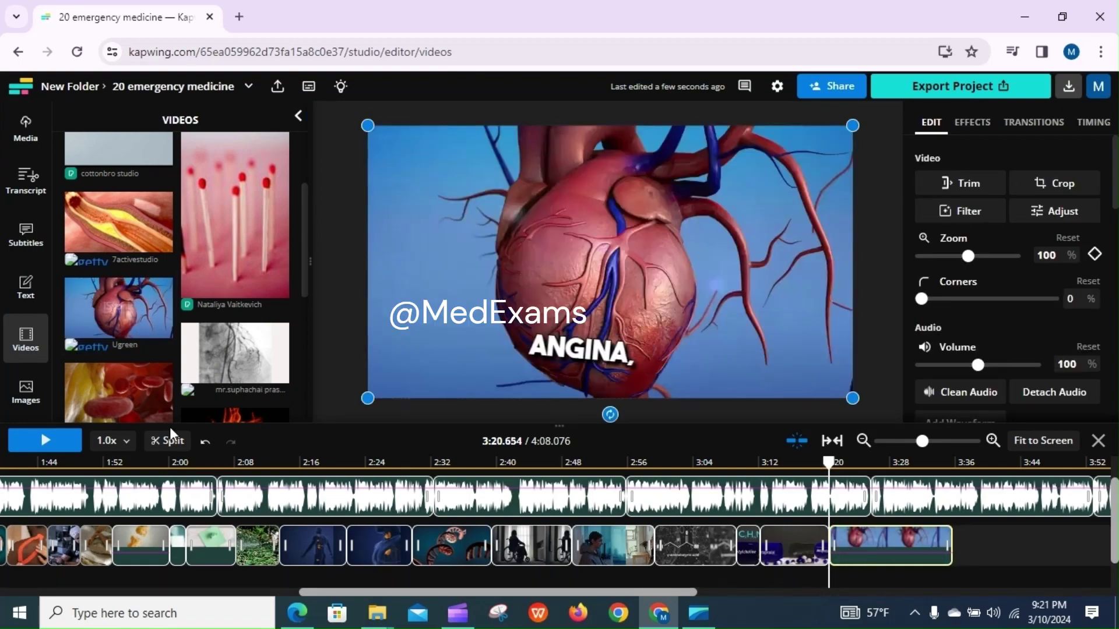
pyautogui.click(26, 233)
pyautogui.click(45, 441)
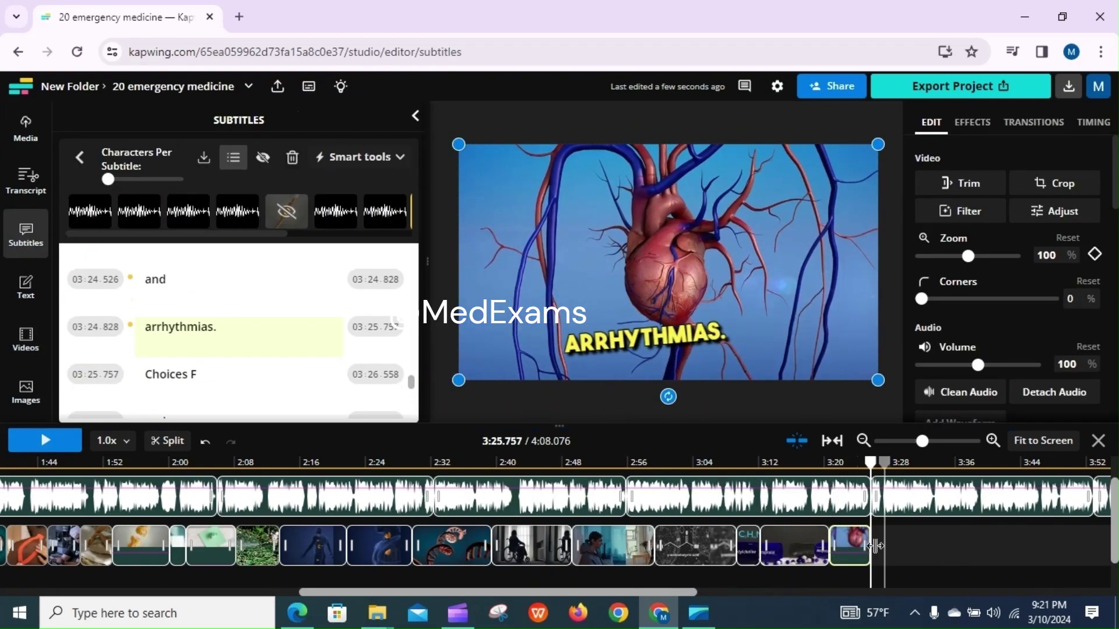
# Step: Copy the keyword "Morphine" from its subtitle at about 3:27 and search the stock videos for it
pyautogui.click(63, 451)
pyautogui.click(218, 293)
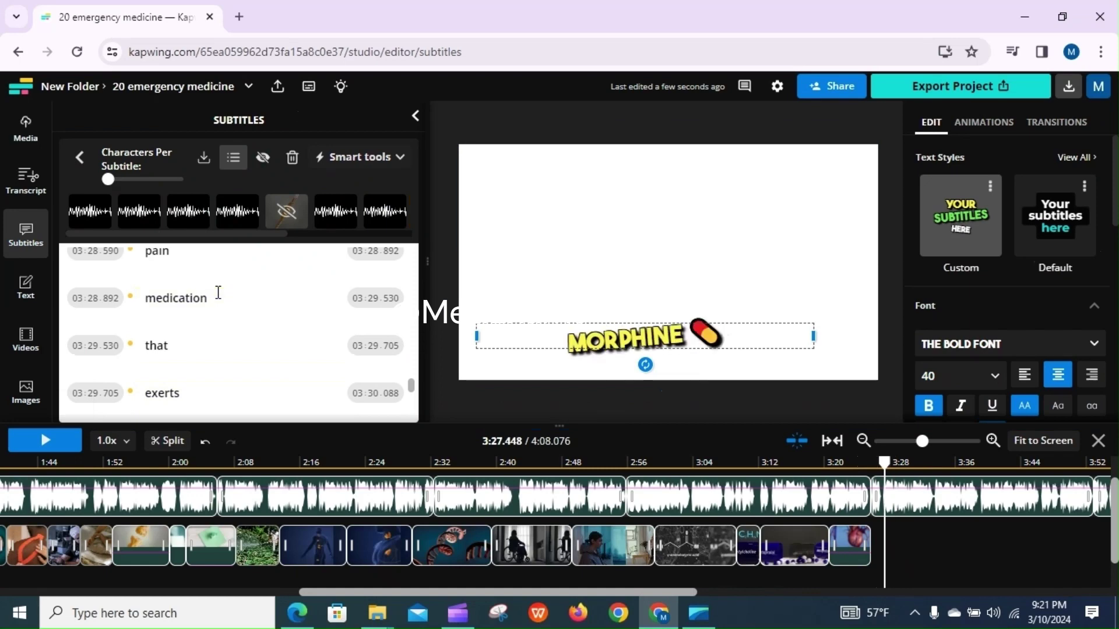
pyautogui.scroll(2, 218, 293)
pyautogui.doubleClick(169, 333)
pyautogui.rightClick(198, 334)
pyautogui.click(219, 124)
pyautogui.click(25, 338)
pyautogui.click(140, 183)
pyautogui.hotkey('ctrl', 'v')
pyautogui.click(274, 185)
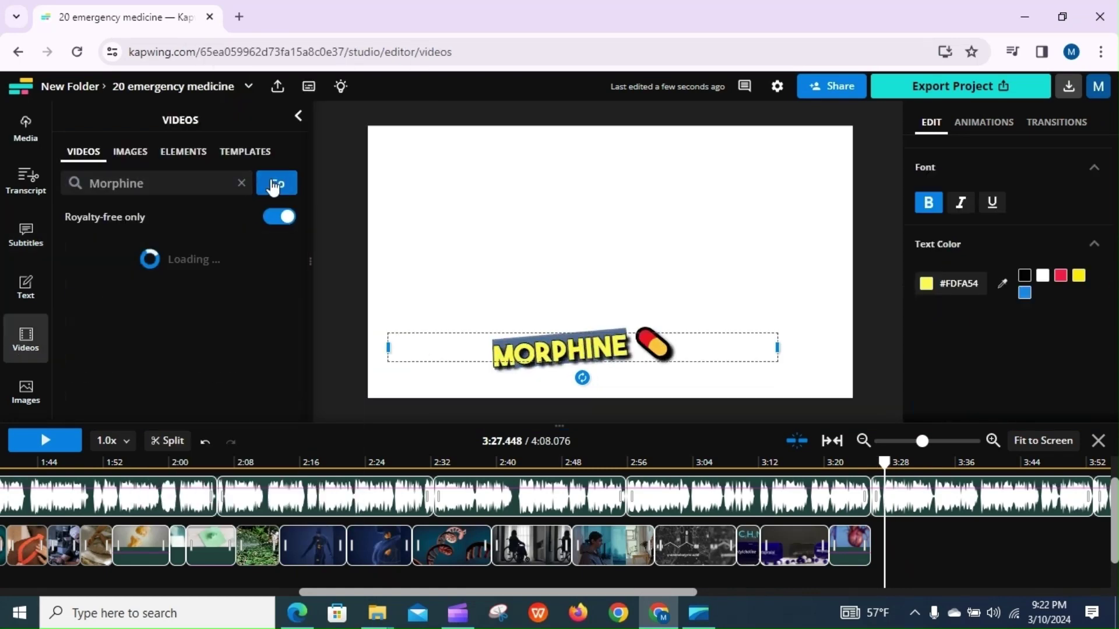
# Step: Add the clip of the Morphine vial with blue-capped bottles after the heart clip and preview it from about 3:23
pyautogui.scroll(-2, 230, 318)
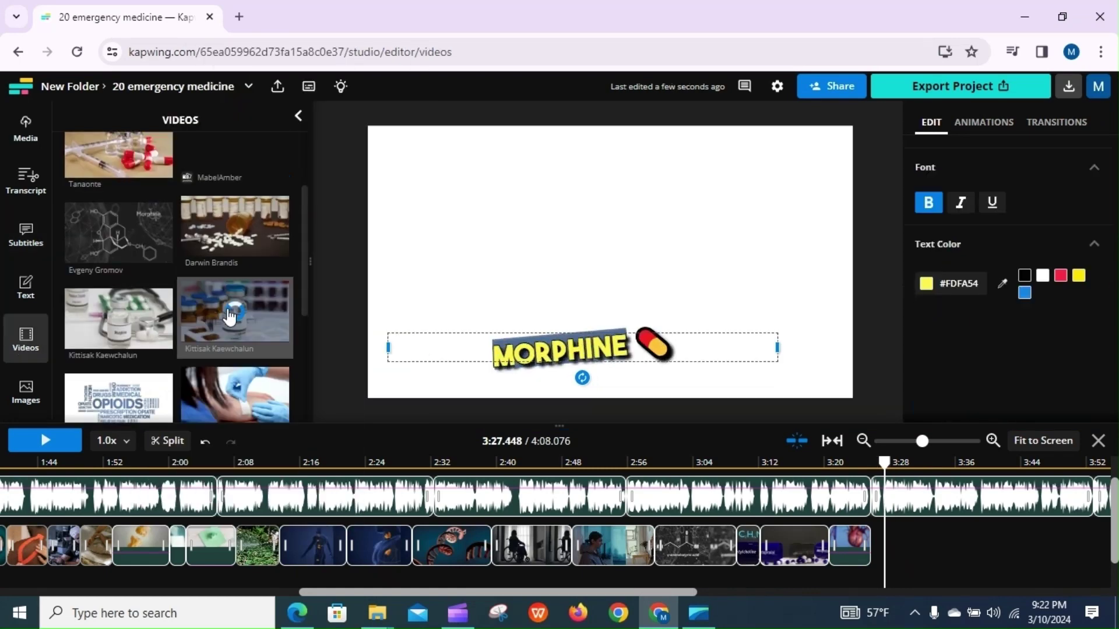
pyautogui.click(42, 448)
pyautogui.click(42, 447)
pyautogui.click(668, 461)
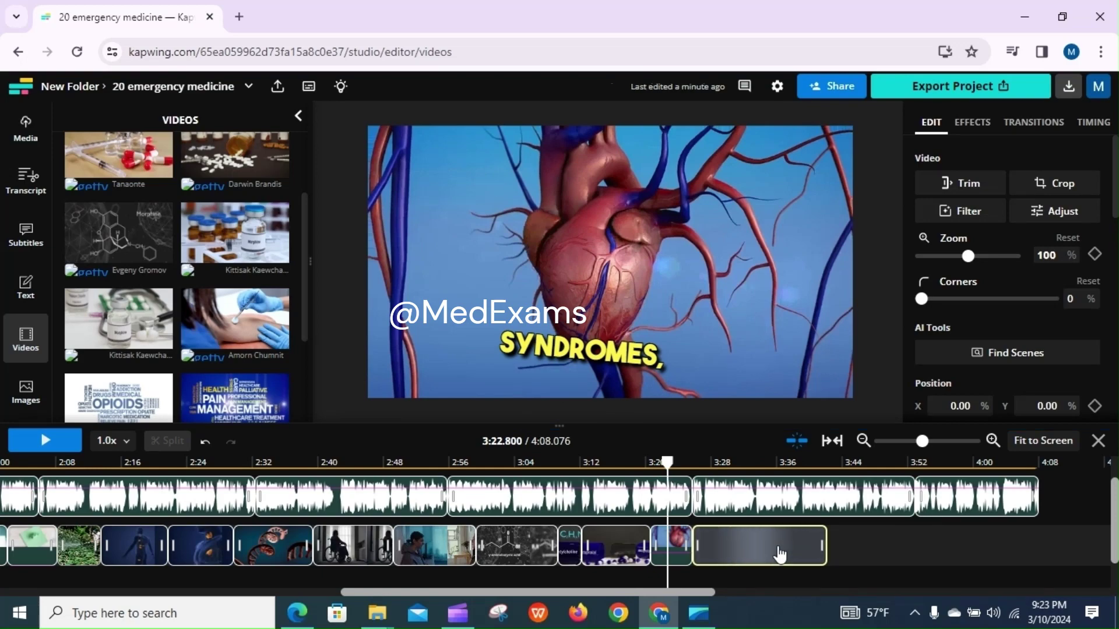
pyautogui.click(61, 448)
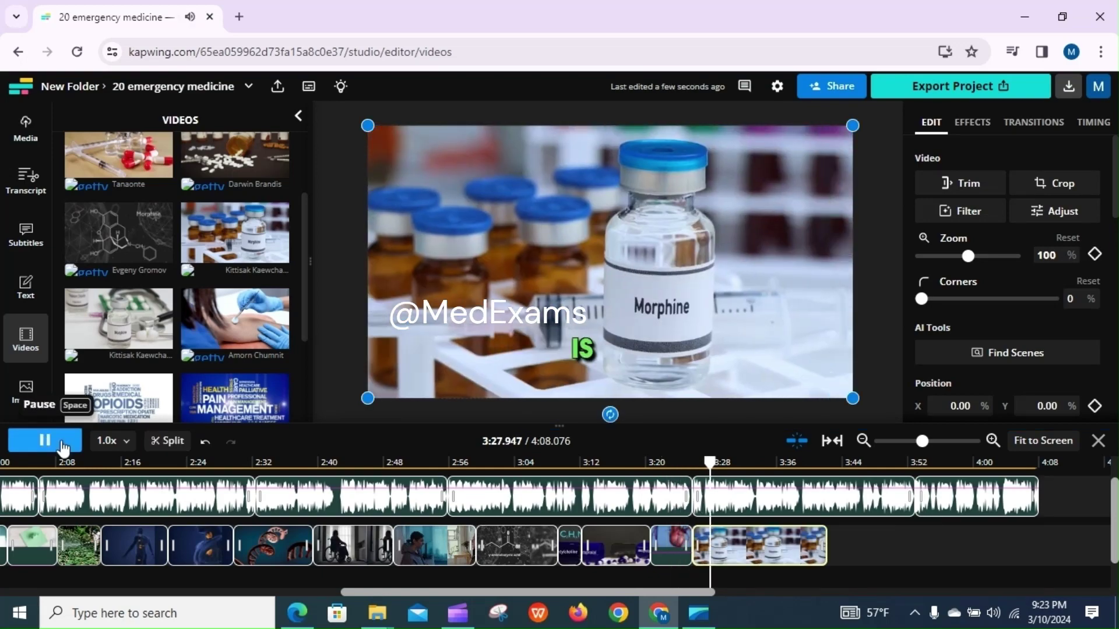
pyautogui.click(61, 449)
# Step: Go through the subtitles to the empty scene at about 3:44, copy the keyword "naloxone" and search the stock videos for it
pyautogui.click(25, 233)
pyautogui.click(237, 380)
pyautogui.click(237, 379)
pyautogui.click(237, 380)
pyautogui.click(238, 380)
pyautogui.click(238, 380)
pyautogui.click(238, 380)
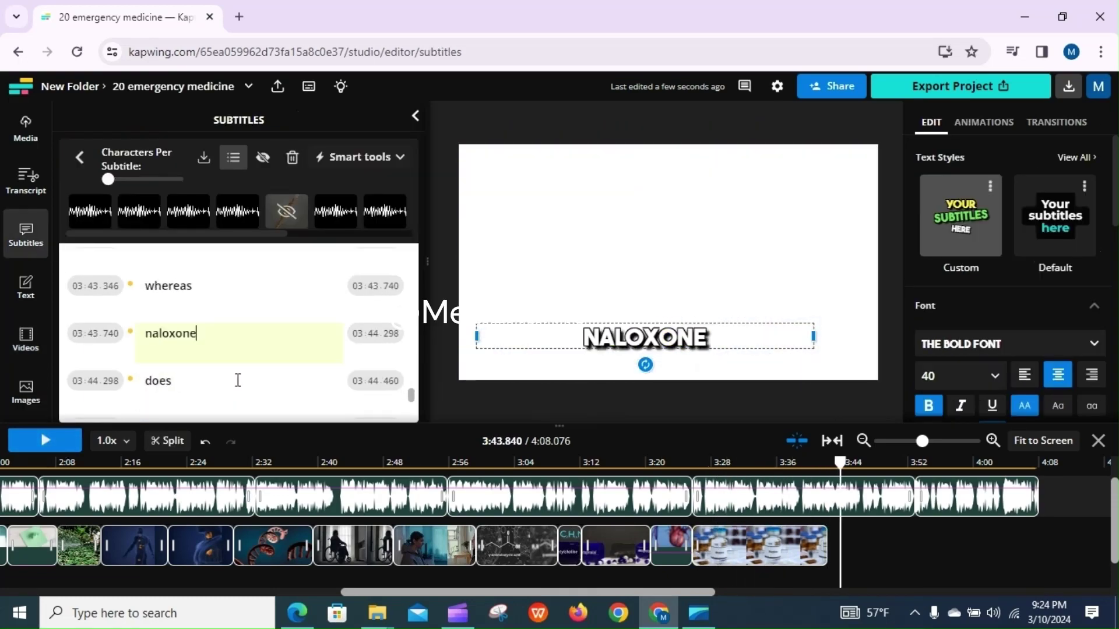
pyautogui.click(26, 338)
pyautogui.click(271, 180)
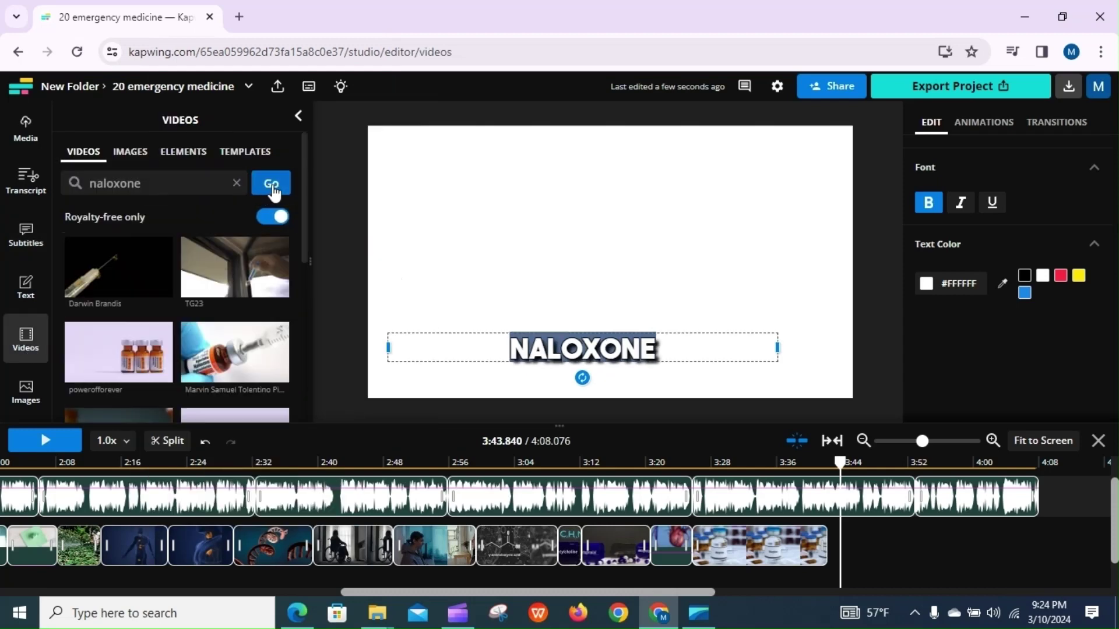
# Step: Add the Overdose clip of the person in a beanie after the Morphine clip, preview it and shorten it to about 3:46
pyautogui.scroll(-1, 304, 260)
pyautogui.moveTo(304, 262); pyautogui.dragTo(305, 420)
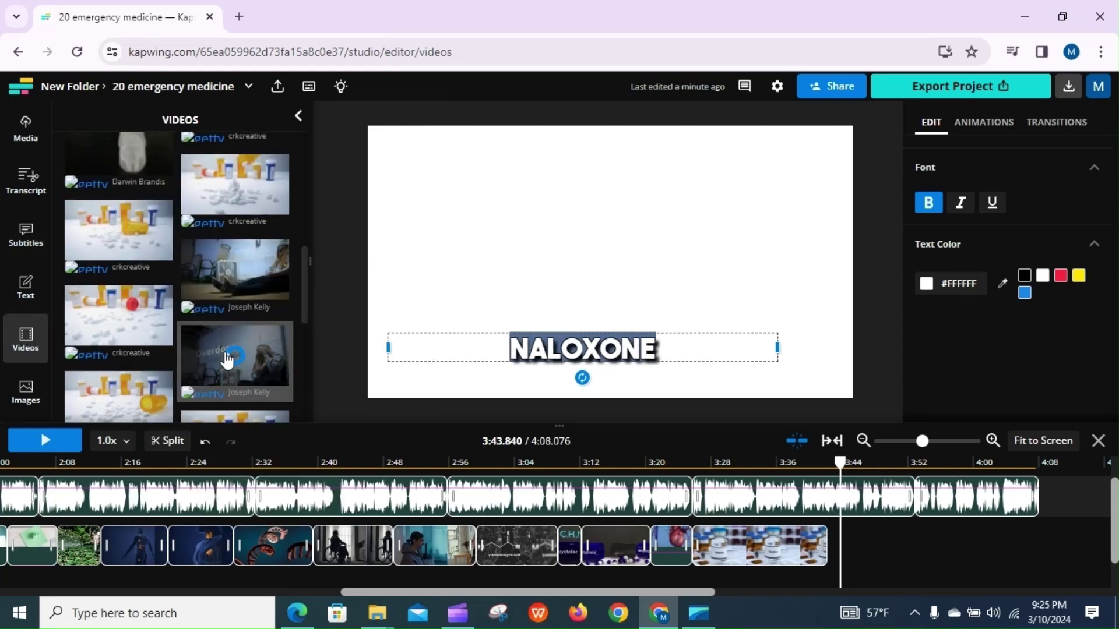
pyautogui.click(45, 441)
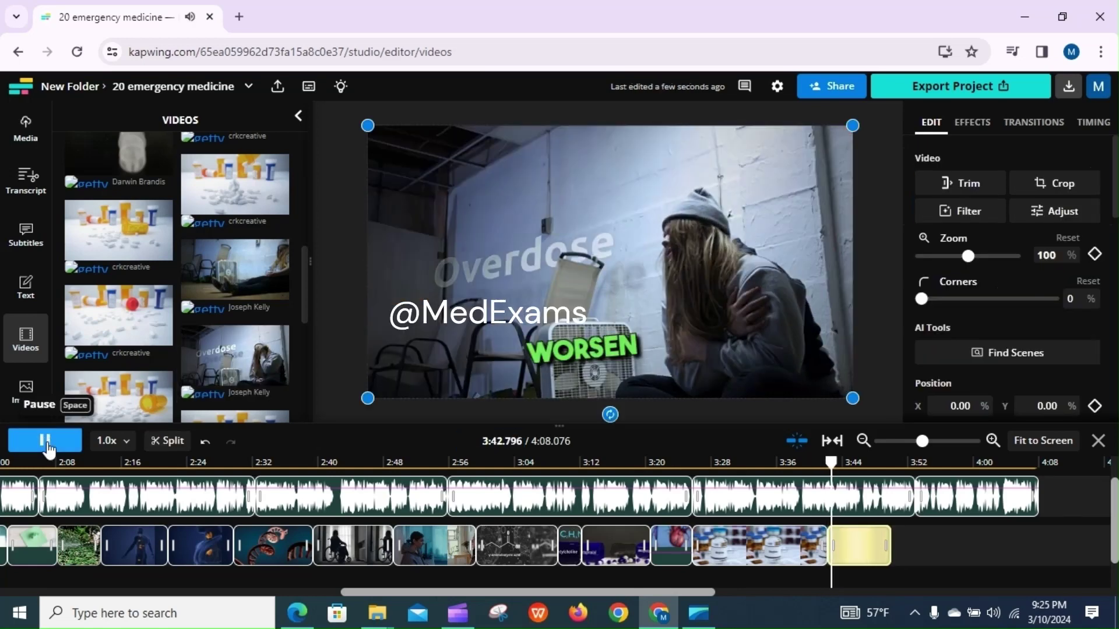
pyautogui.moveTo(848, 530); pyautogui.dragTo(834, 531)
# Step: Copy the keyword "Thiamine" from its subtitle at about 3:47 and search the stock videos for it
pyautogui.click(16, 248)
pyautogui.moveTo(413, 389); pyautogui.dragTo(413, 399)
pyautogui.doubleClick(171, 279)
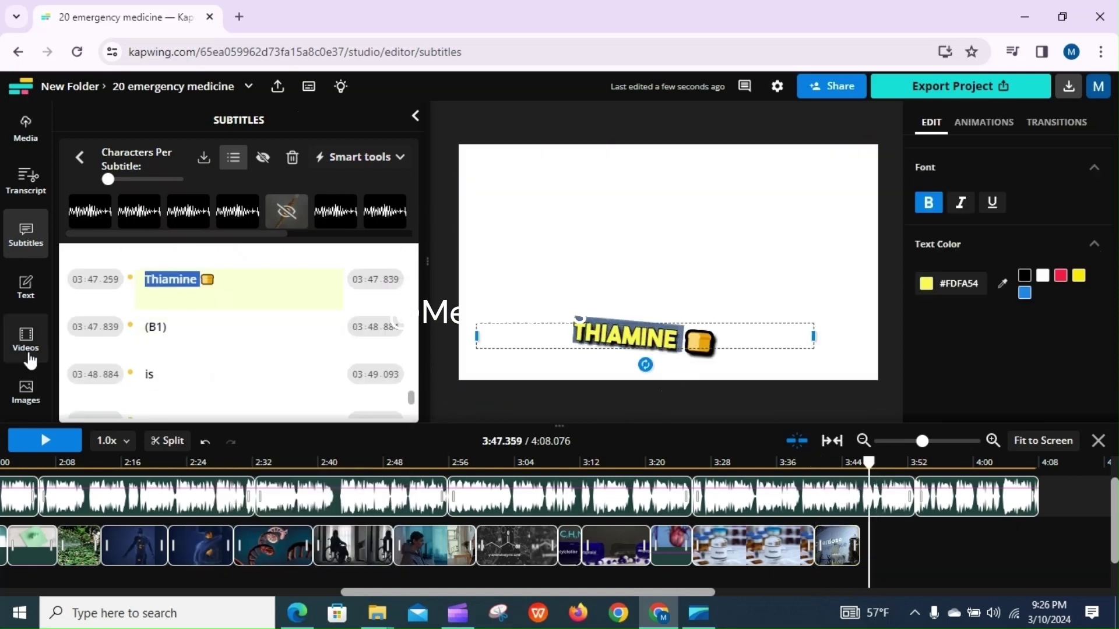
pyautogui.hotkey('ctrl', 'c')
pyautogui.click(26, 338)
pyautogui.rightClick(142, 185)
pyautogui.click(157, 342)
pyautogui.click(270, 184)
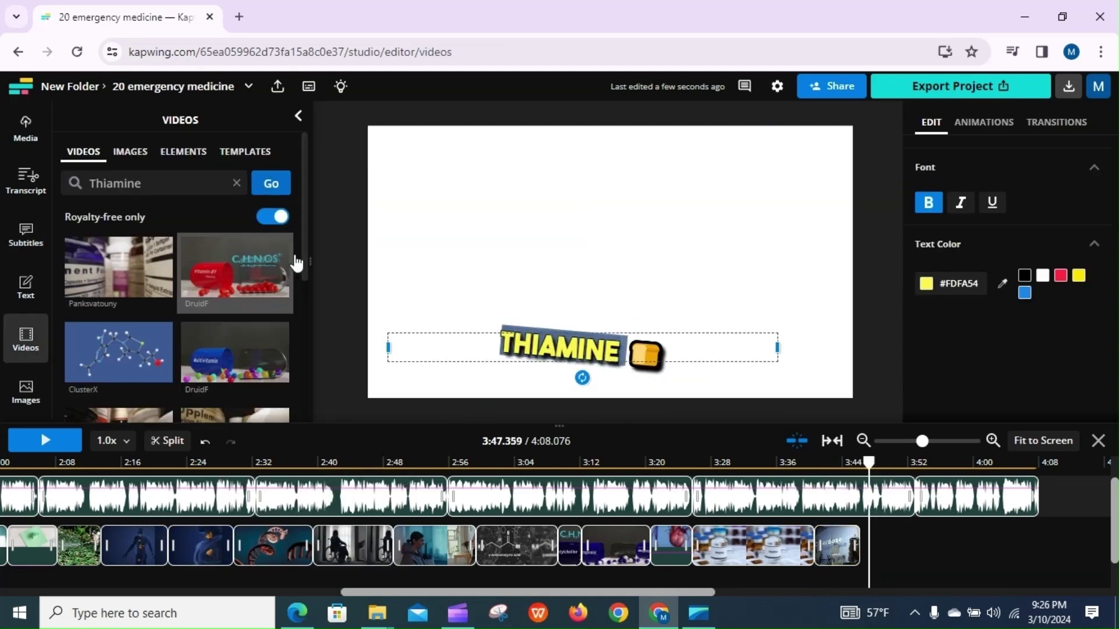
# Step: Add the clip of the purple B1 ball after the Overdose clip and preview it to about 3:59
pyautogui.scroll(-6, 305, 339)
pyautogui.scroll(-5, 305, 353)
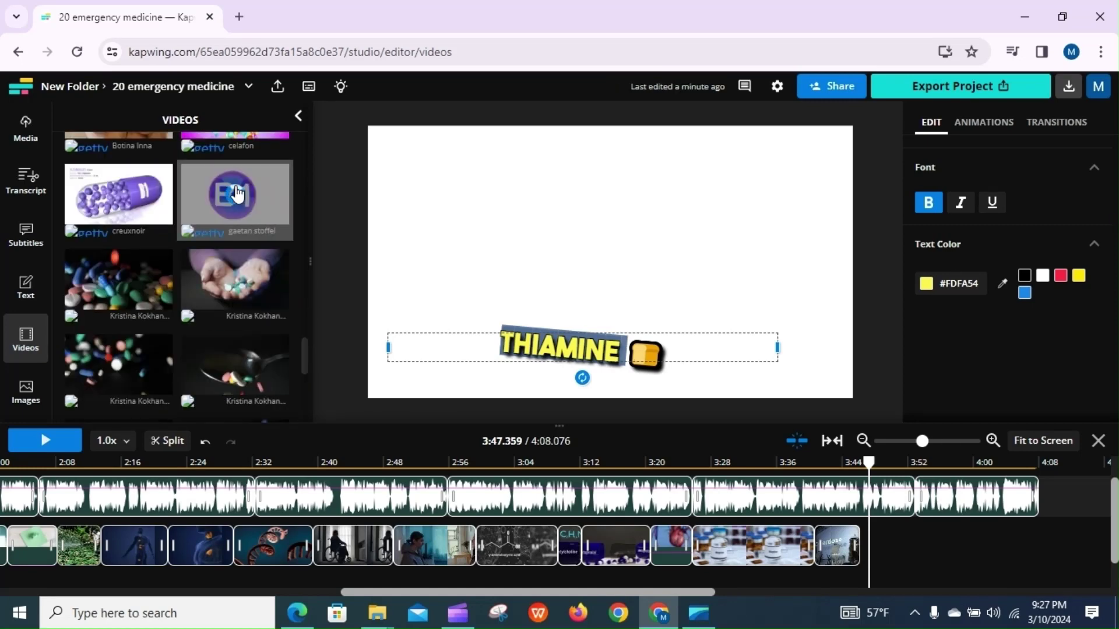
pyautogui.click(236, 193)
pyautogui.click(44, 438)
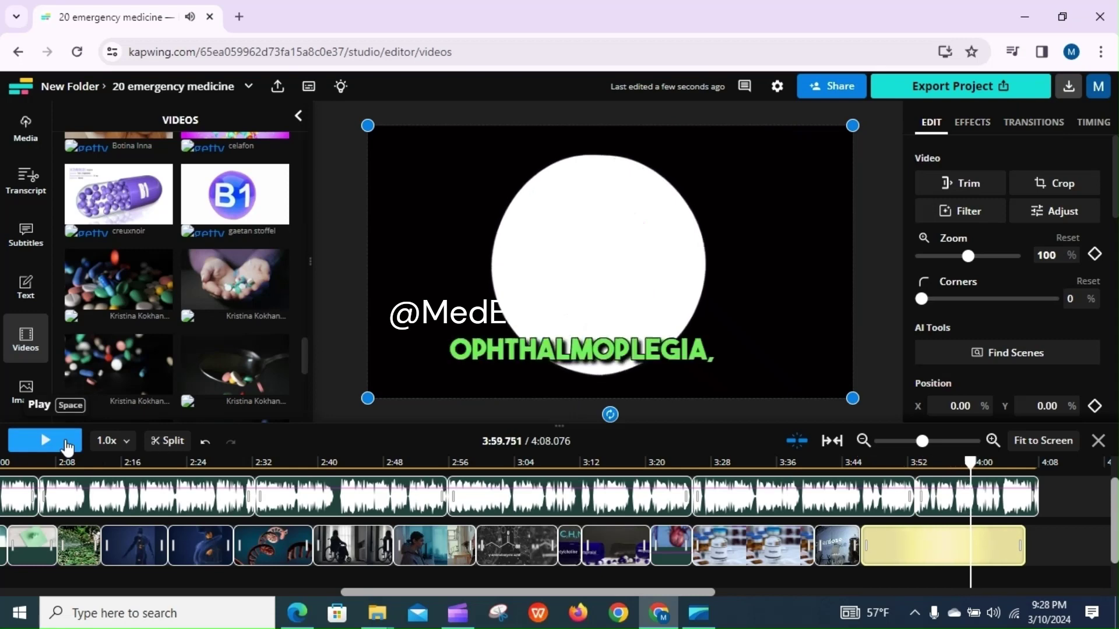
pyautogui.click(67, 446)
# Step: Copy the keyword "alcoholism" from its subtitle at about 3:55 and search the stock videos for it
pyautogui.click(25, 233)
pyautogui.scroll(-2, 223, 382)
pyautogui.doubleClick(175, 380)
pyautogui.hotkey('ctrl', 'c')
pyautogui.click(25, 338)
pyautogui.rightClick(158, 183)
pyautogui.click(194, 346)
pyautogui.click(277, 184)
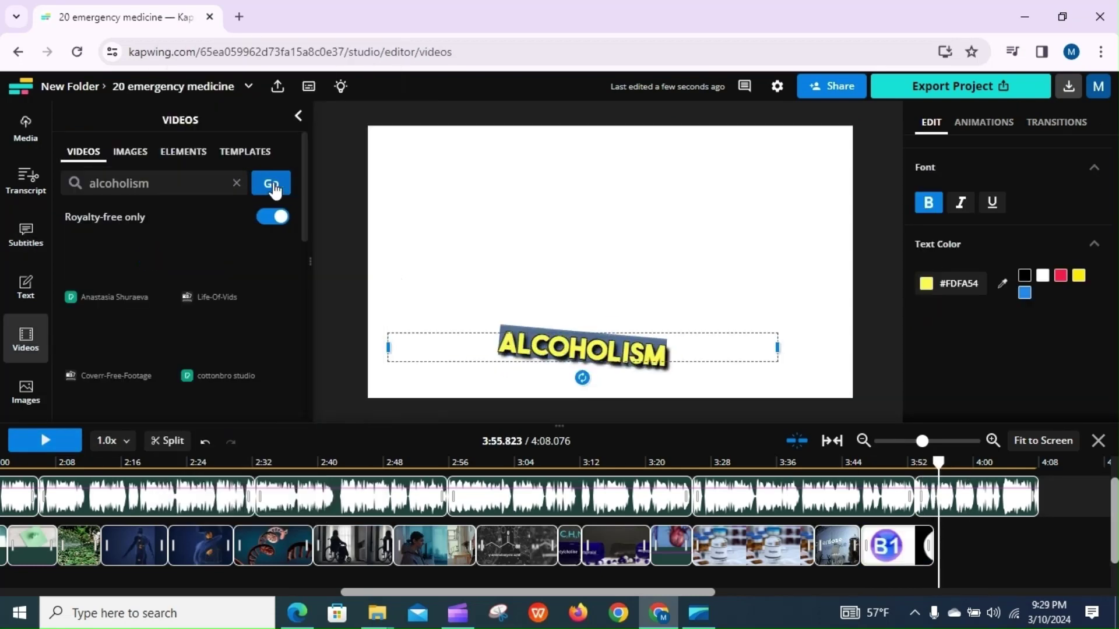
# Step: Add the clip of the man drinking beside bottles, trim the B1 clip's end to about 3:53 and preview the new scene
pyautogui.moveTo(304, 175); pyautogui.dragTo(230, 323)
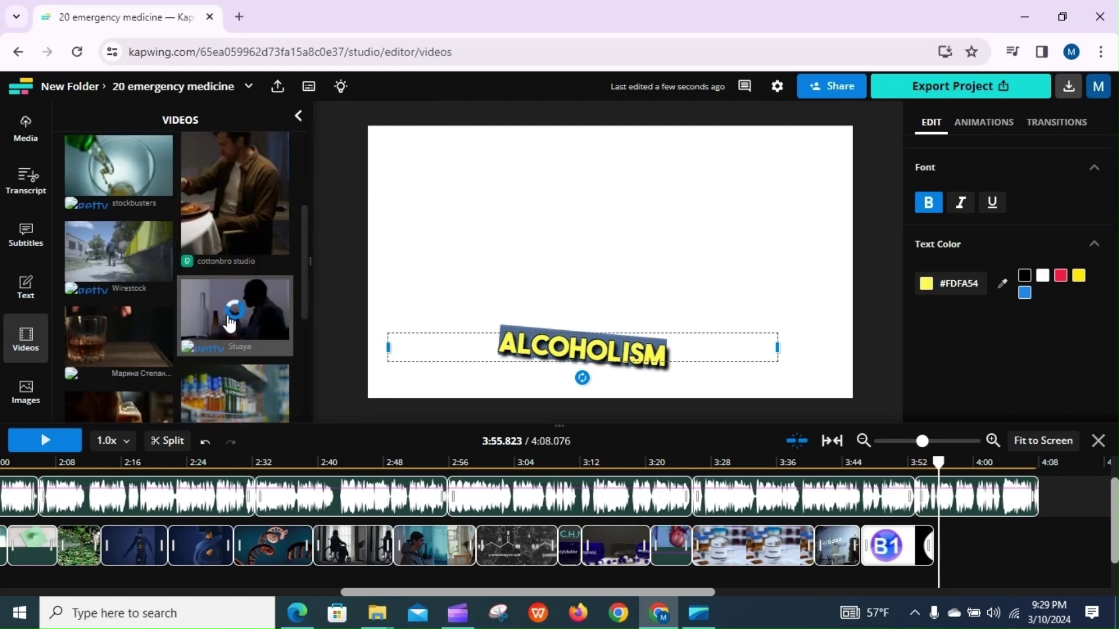
pyautogui.click(230, 323)
pyautogui.click(914, 548)
pyautogui.click(968, 543)
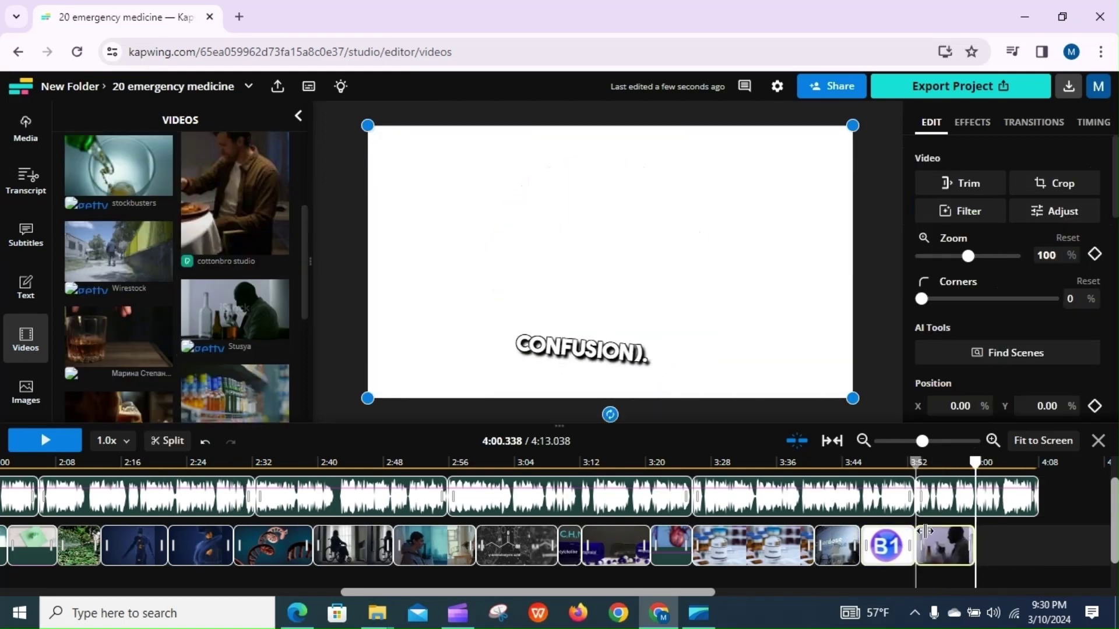
pyautogui.click(40, 429)
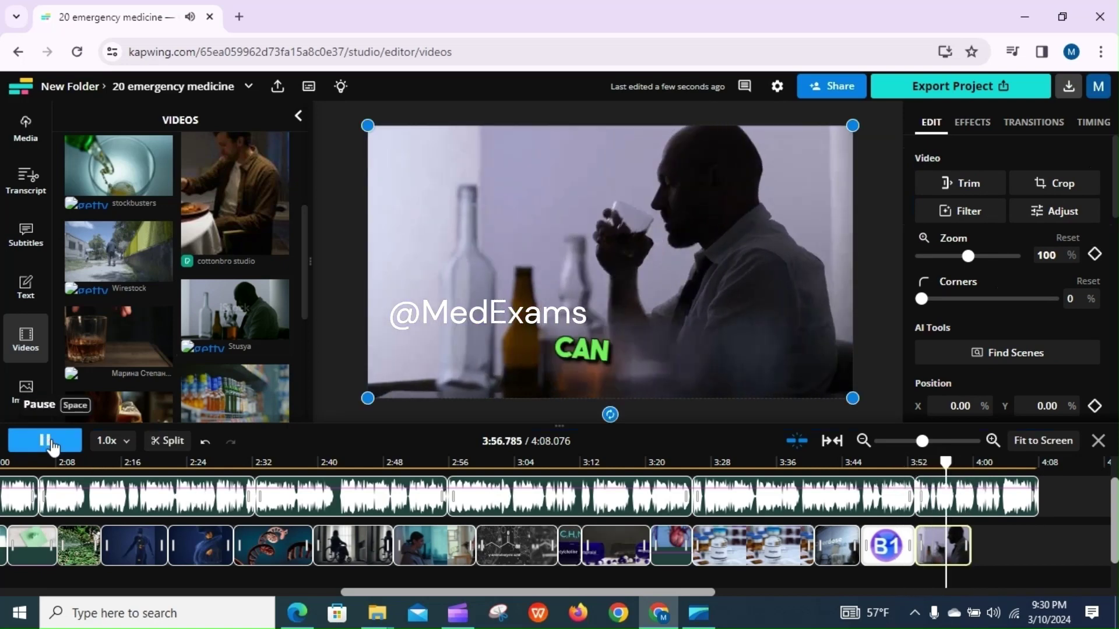
# Step: Copy "Wernicke-Korsakoff" from its subtitle at about 3:58 and search the stock videos for it, also without the hyphen
pyautogui.click(26, 233)
pyautogui.click(274, 385)
pyautogui.scroll(-3, 279, 373)
pyautogui.tripleClick(186, 279)
pyautogui.click(26, 341)
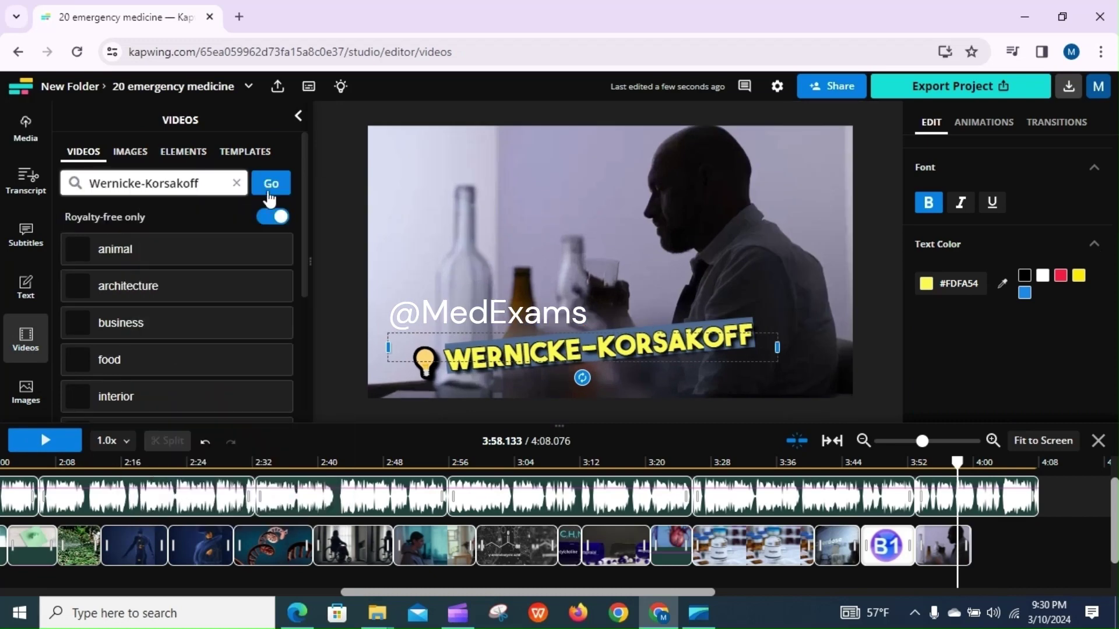
pyautogui.click(146, 183)
pyautogui.press('BackSpace')
pyautogui.press('Return')
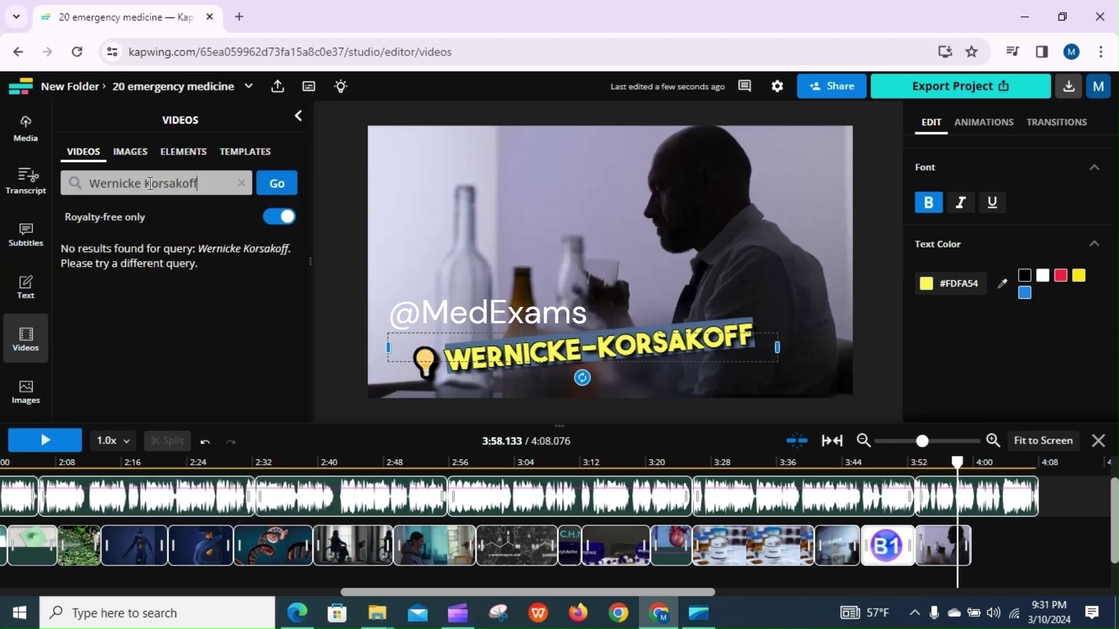
# Step: Search the stock images for "Wernicke", add the red-highlighted brain illustration after the drinking clip at 3:58.133 and preview it
pyautogui.click(131, 153)
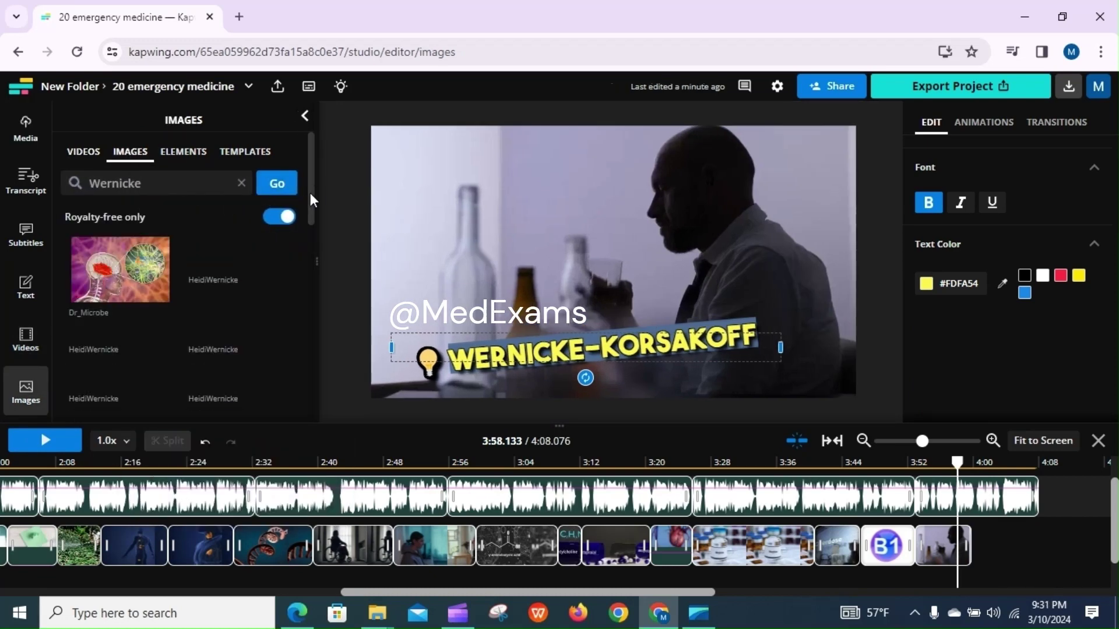
pyautogui.click(119, 291)
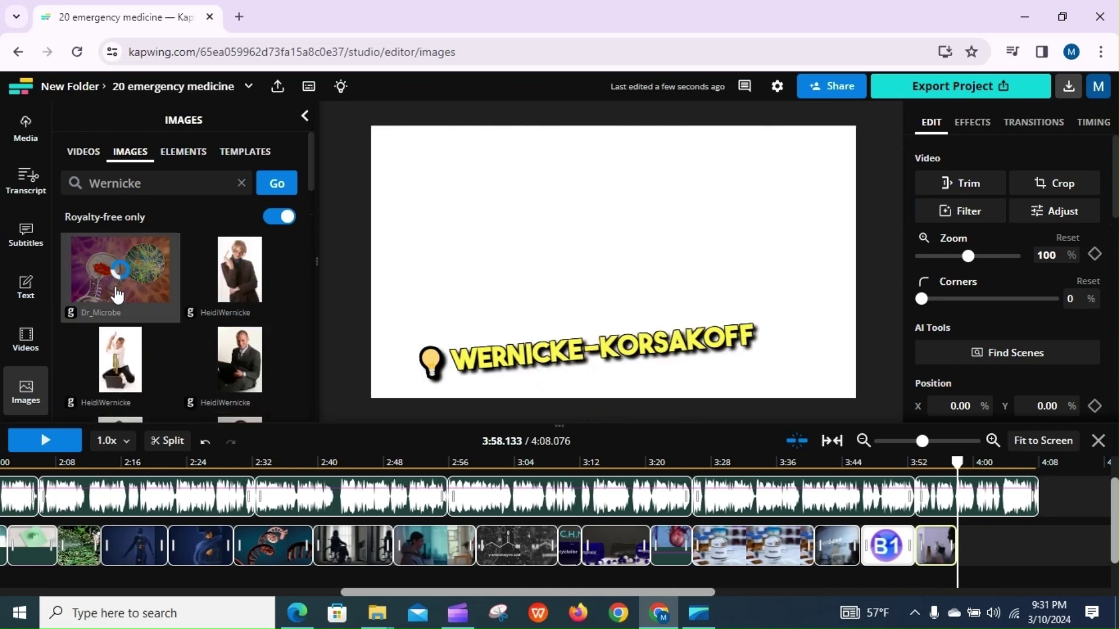
pyautogui.click(43, 441)
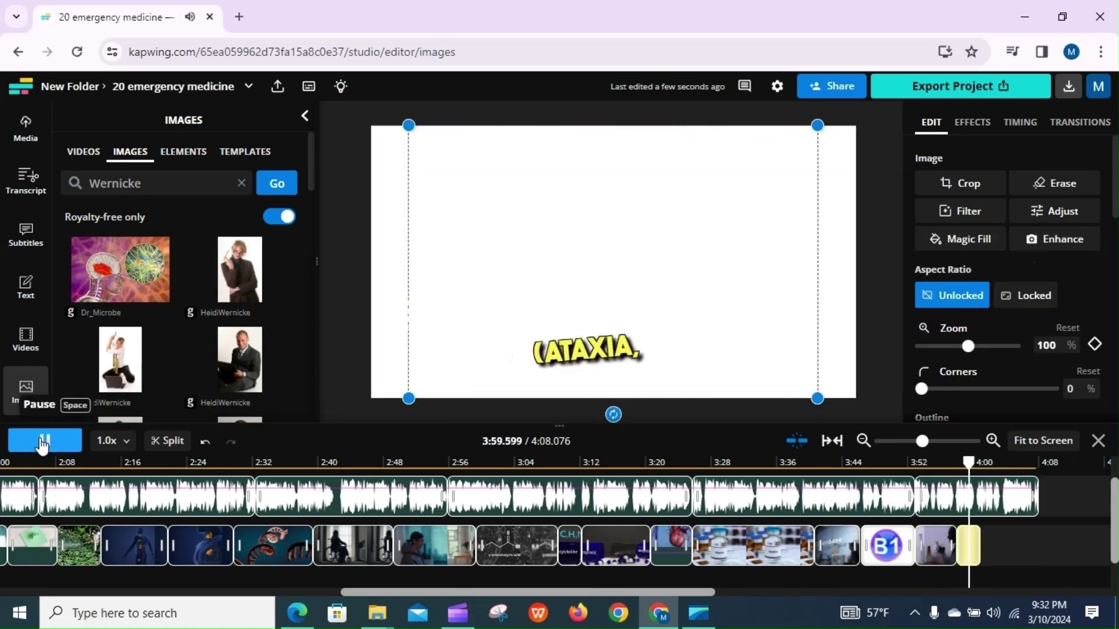
# Step: Copy the keyword "ophthalmoplegia" from its subtitle at about 3:59 and search the stock images for it
pyautogui.click(26, 235)
pyautogui.scroll(-5, 239, 332)
pyautogui.doubleClick(192, 353)
pyautogui.rightClick(192, 353)
pyautogui.press('Escape')
pyautogui.click(26, 393)
pyautogui.click(130, 183)
pyautogui.hotkey('ctrl', 'v')
pyautogui.click(268, 186)
# Step: Return to the subtitles and go through the closing lines for another scene keyword
pyautogui.click(26, 235)
pyautogui.scroll(-10, 227, 350)
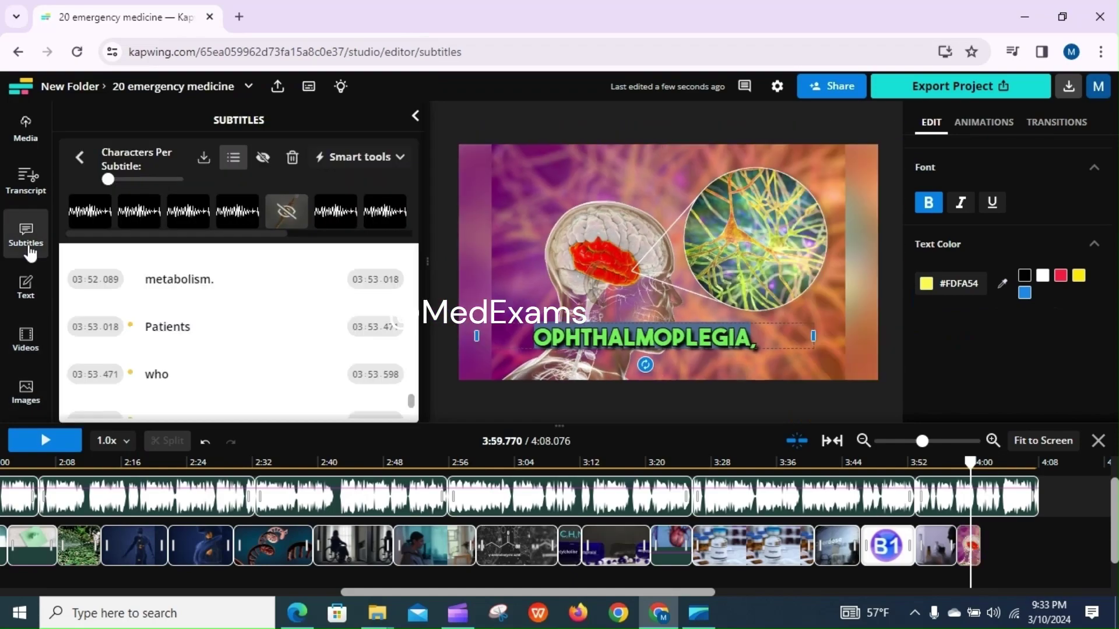
pyautogui.click(228, 381)
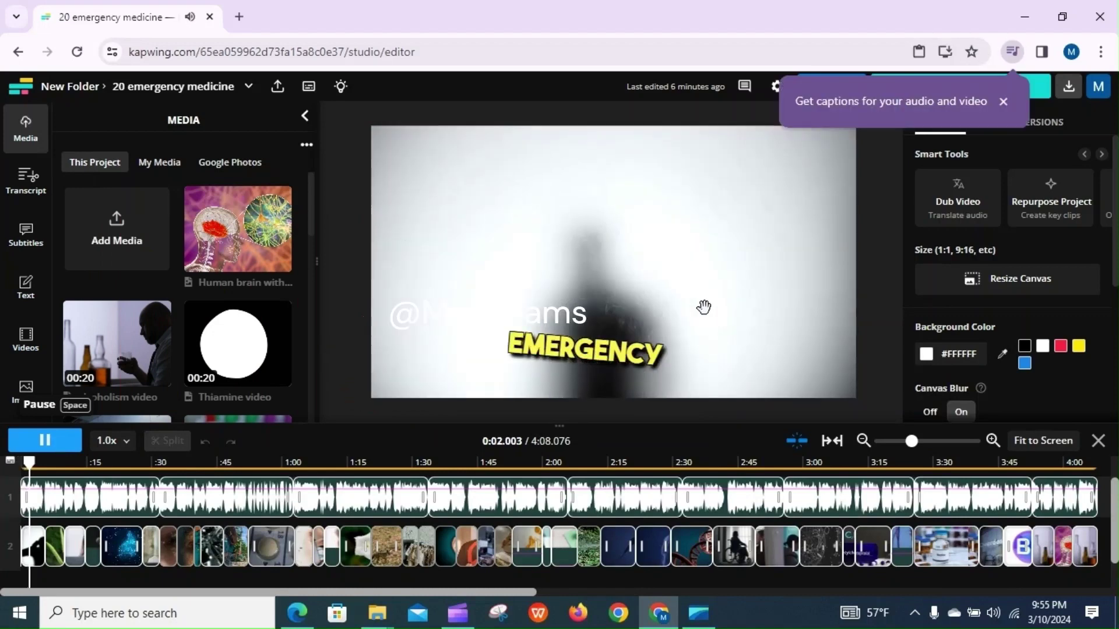
# Step: Dismiss the captions tip, replay the video from about 0:24 and stop on the frowning woman's scene at 0:30.566
pyautogui.click(1003, 103)
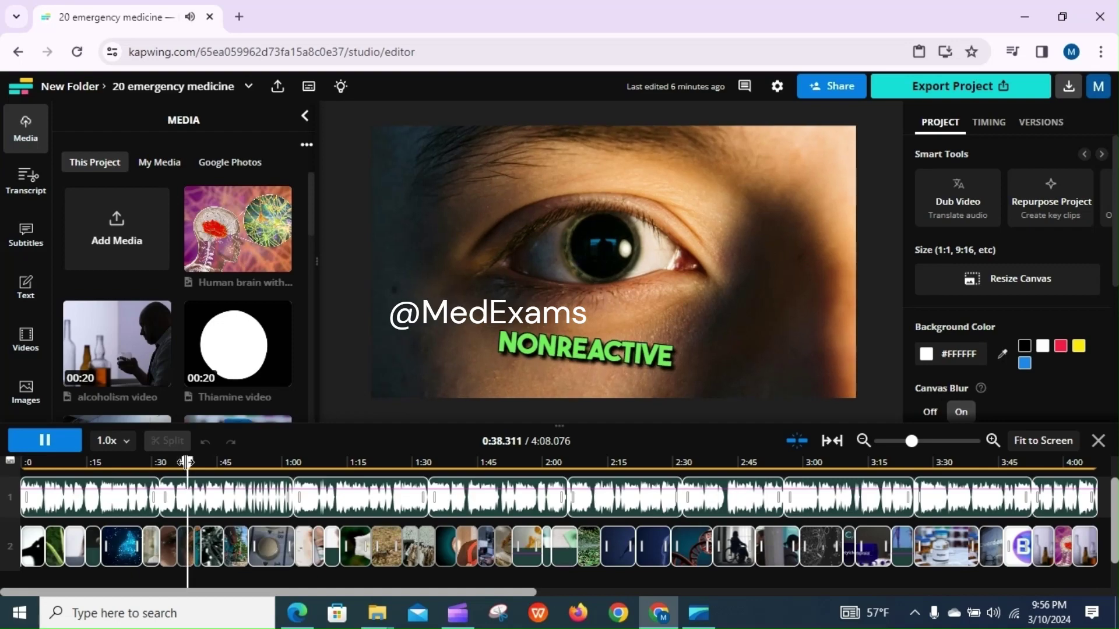
pyautogui.moveTo(186, 462); pyautogui.dragTo(125, 473)
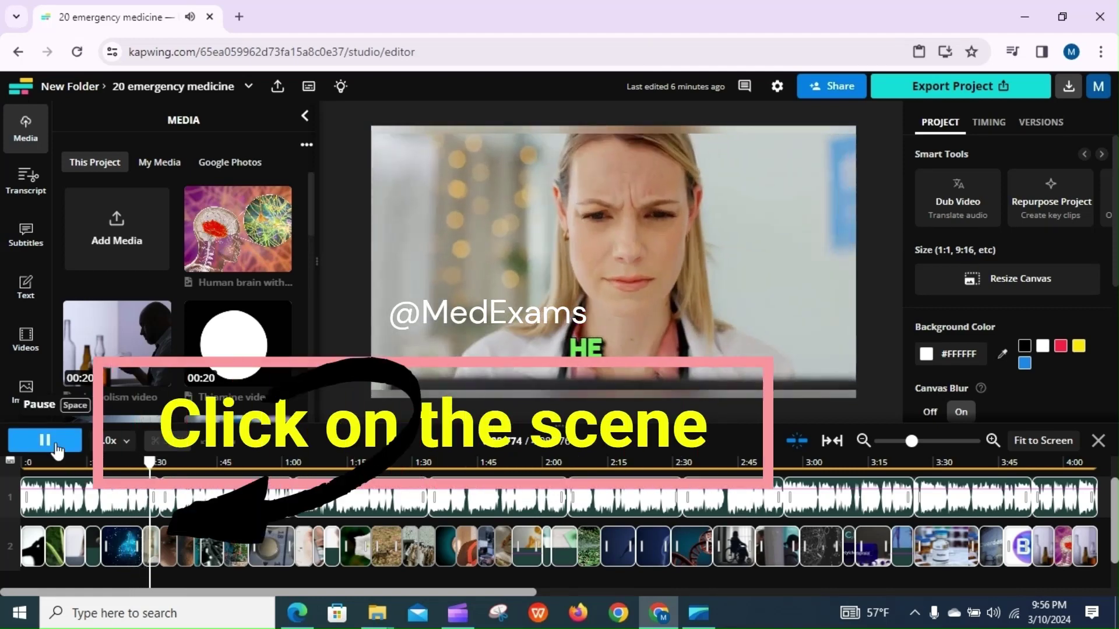
pyautogui.click(56, 449)
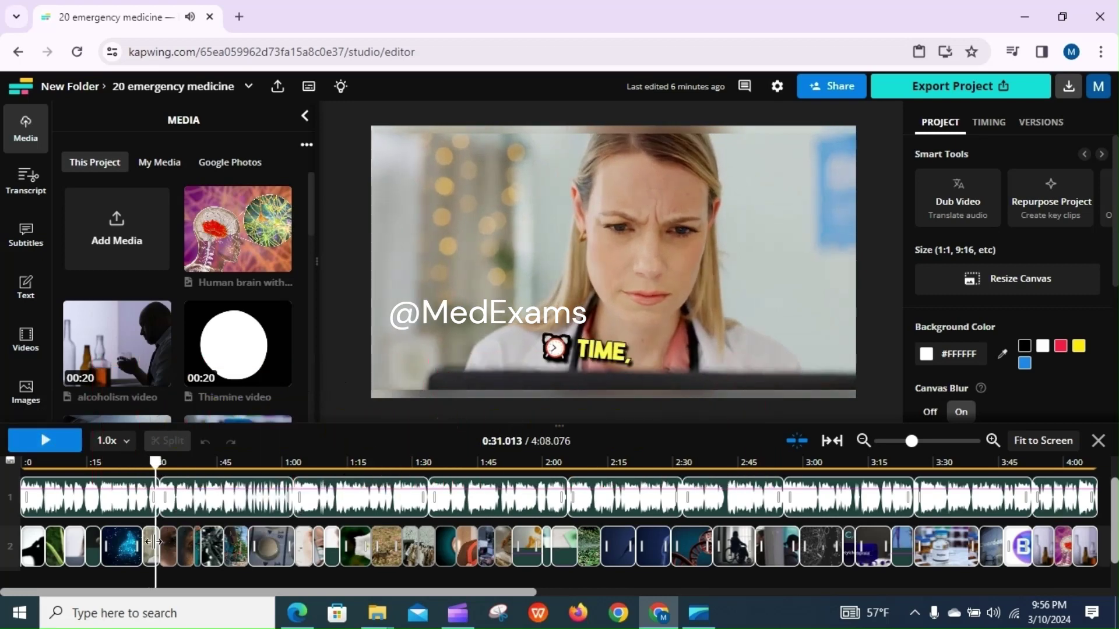
pyautogui.moveTo(153, 541); pyautogui.dragTo(150, 549)
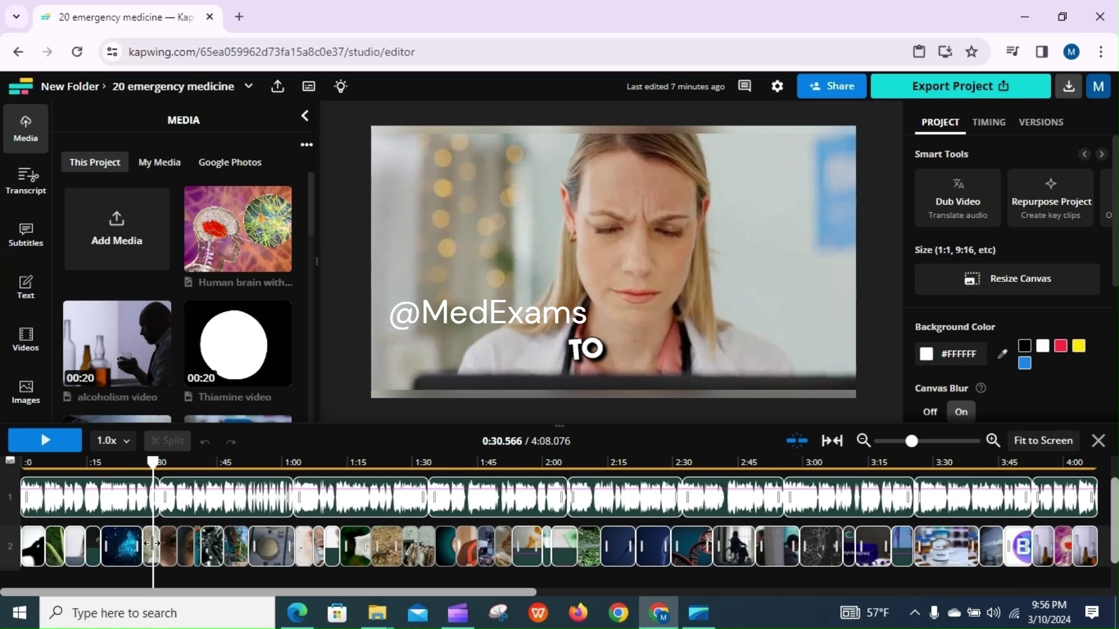
# Step: Find the subtitle "disoriented" at 0:30.023 and copy that keyword without its emoji
pyautogui.click(33, 244)
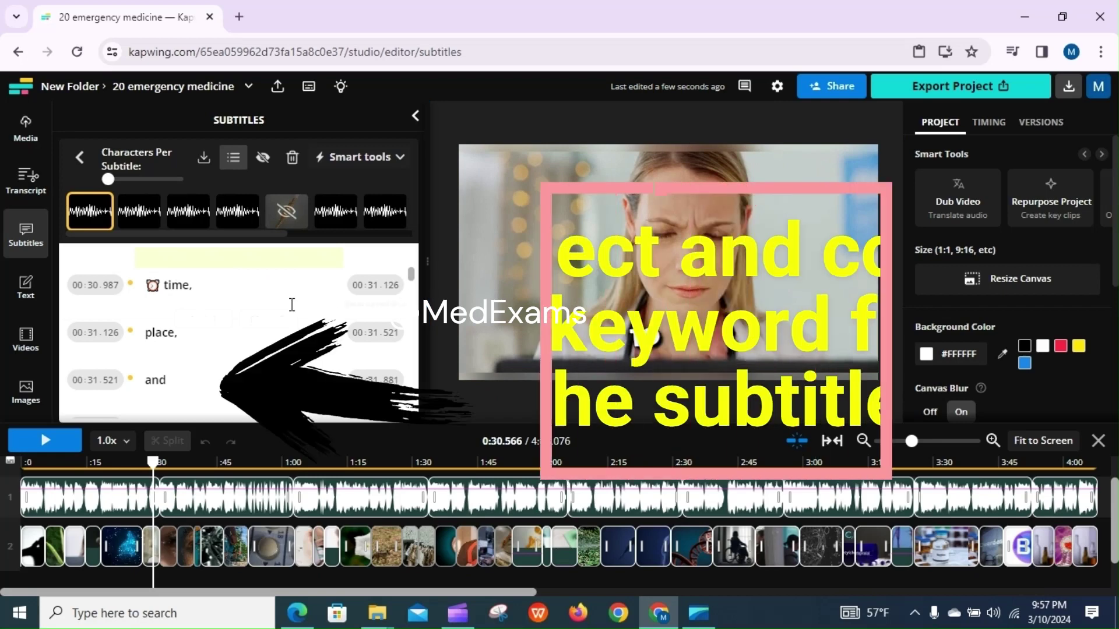
pyautogui.scroll(8, 412, 279)
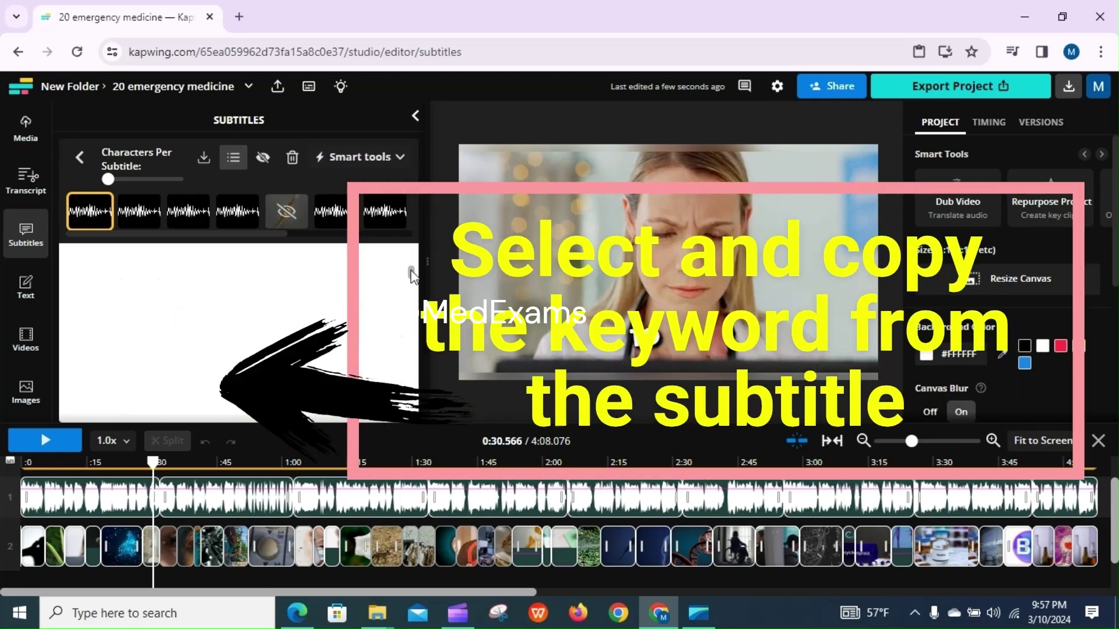
pyautogui.scroll(-3, 412, 278)
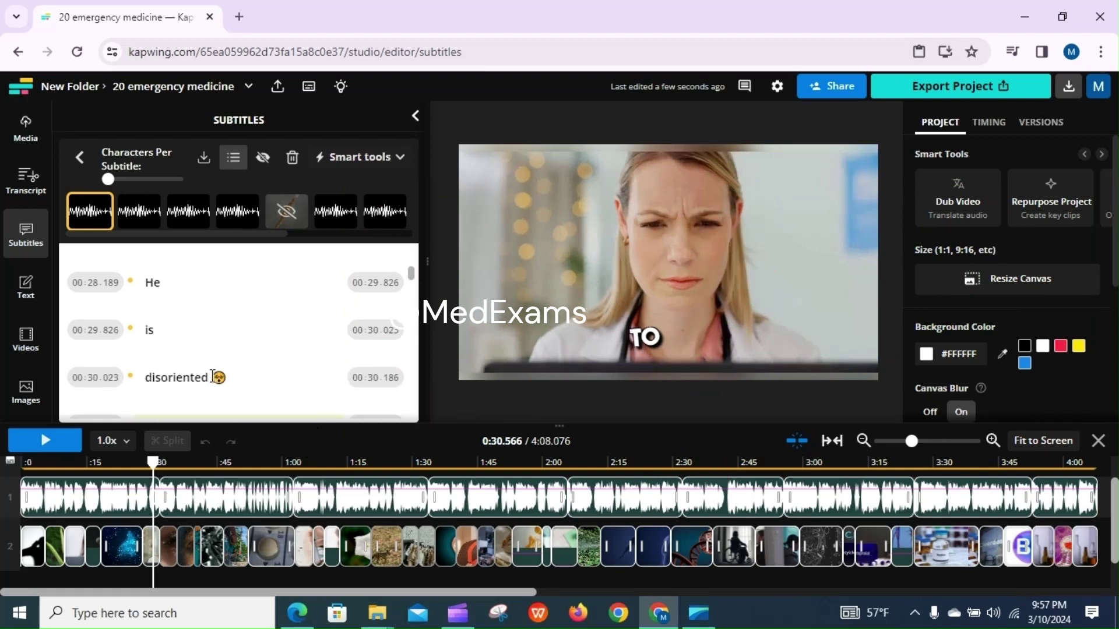
pyautogui.click(211, 377)
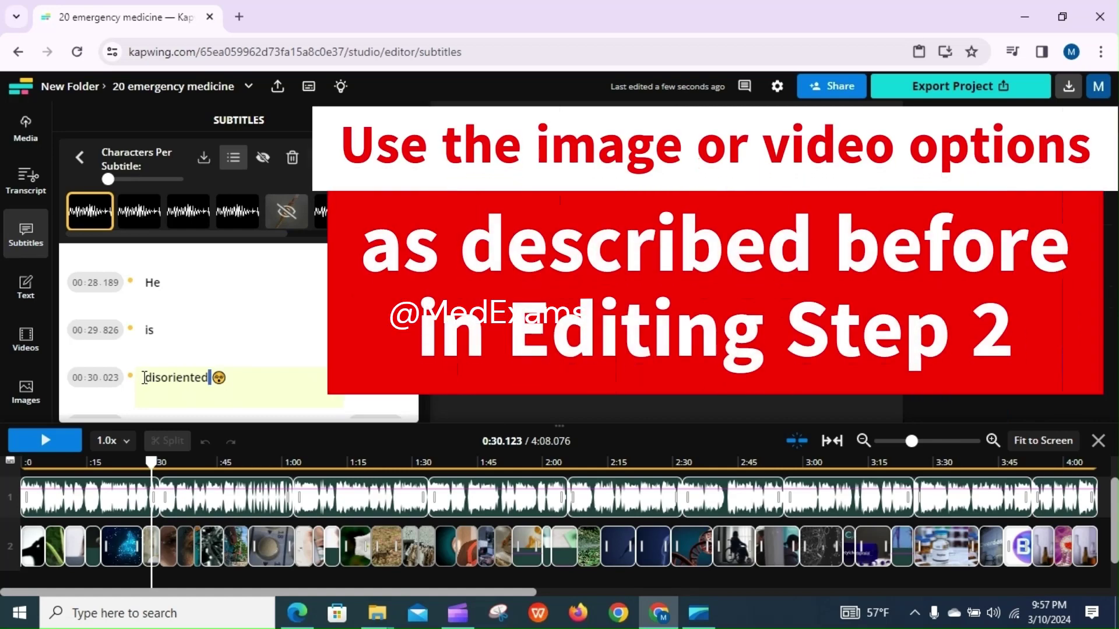
pyautogui.press('Escape')
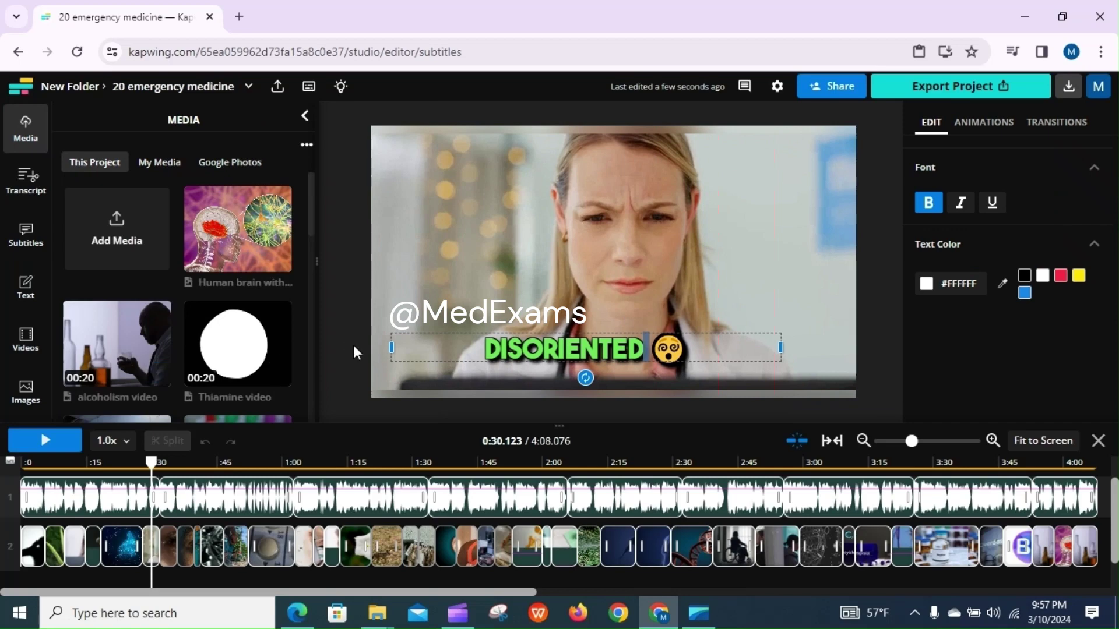
pyautogui.click(21, 231)
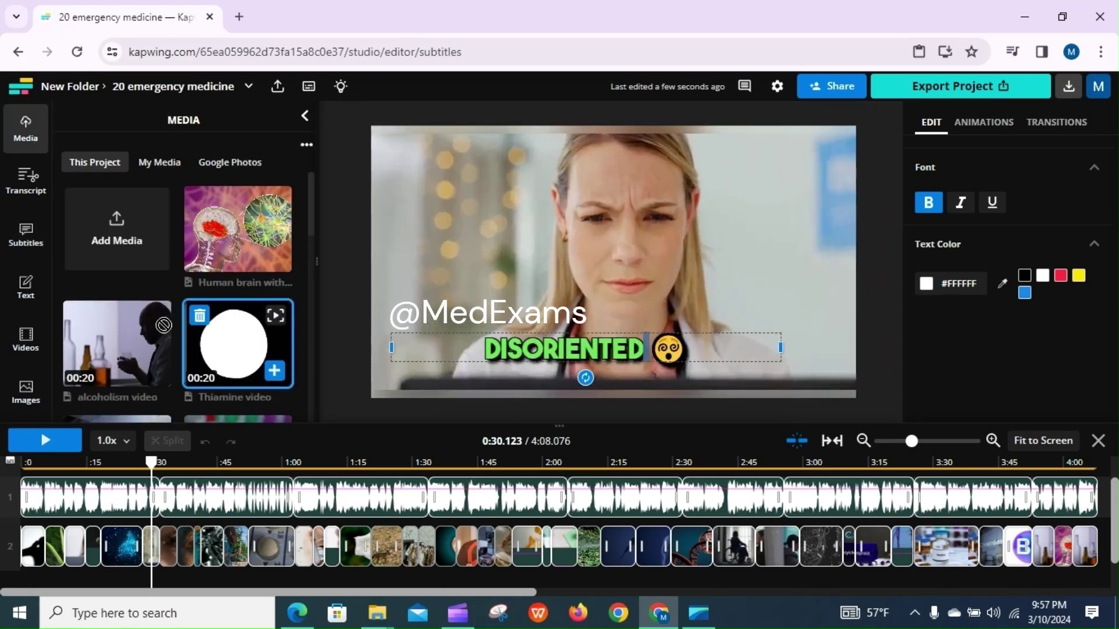
pyautogui.click(26, 236)
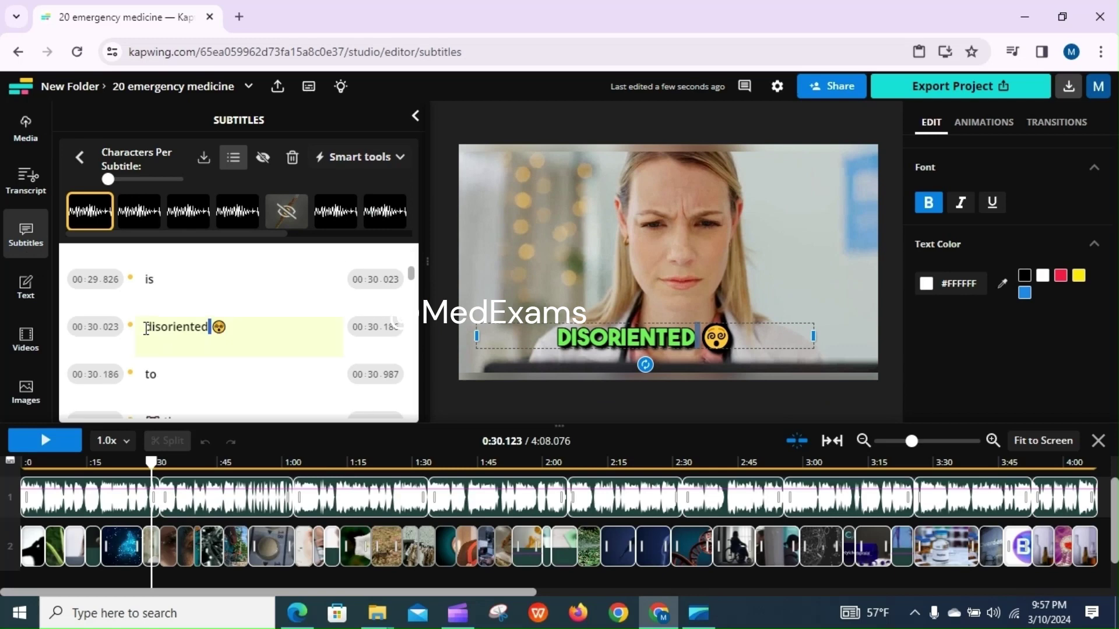
pyautogui.moveTo(156, 327); pyautogui.dragTo(212, 327)
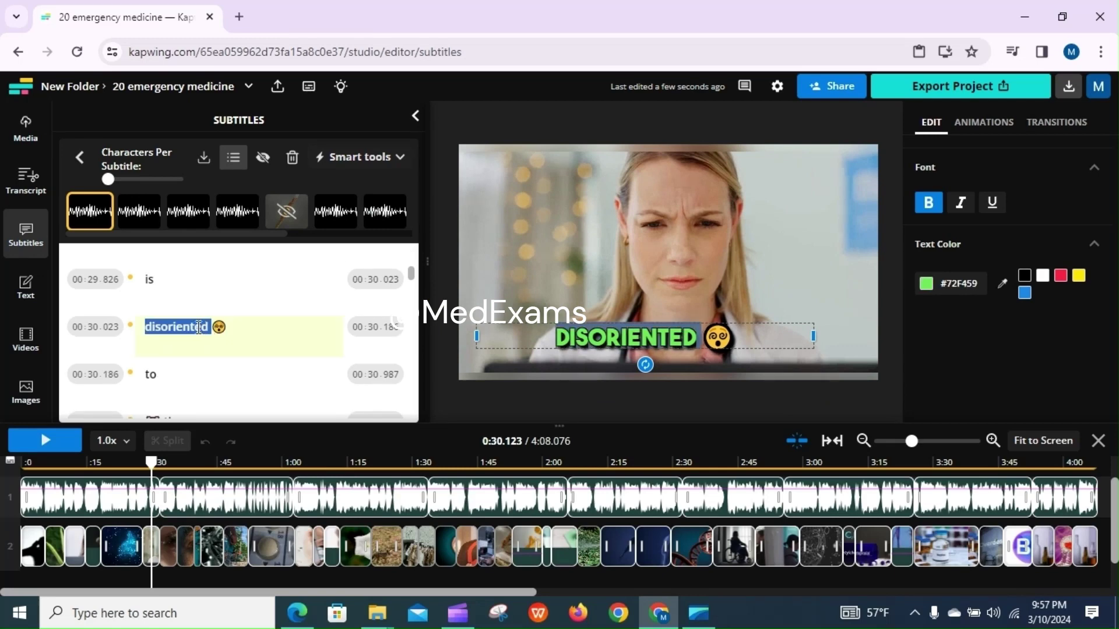
pyautogui.rightClick(198, 327)
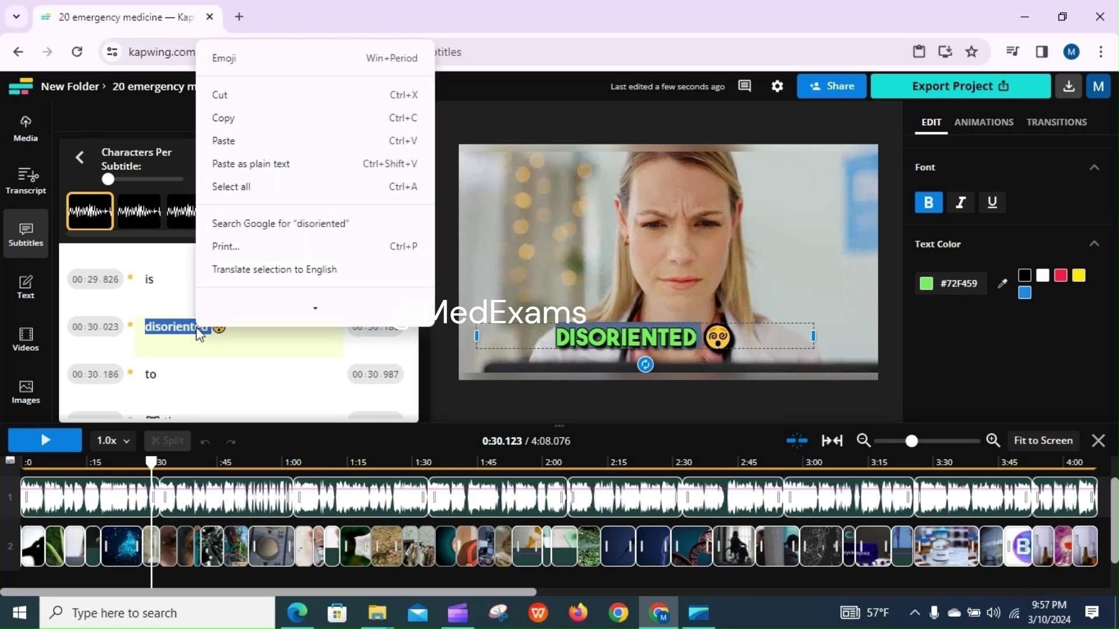
pyautogui.click(232, 132)
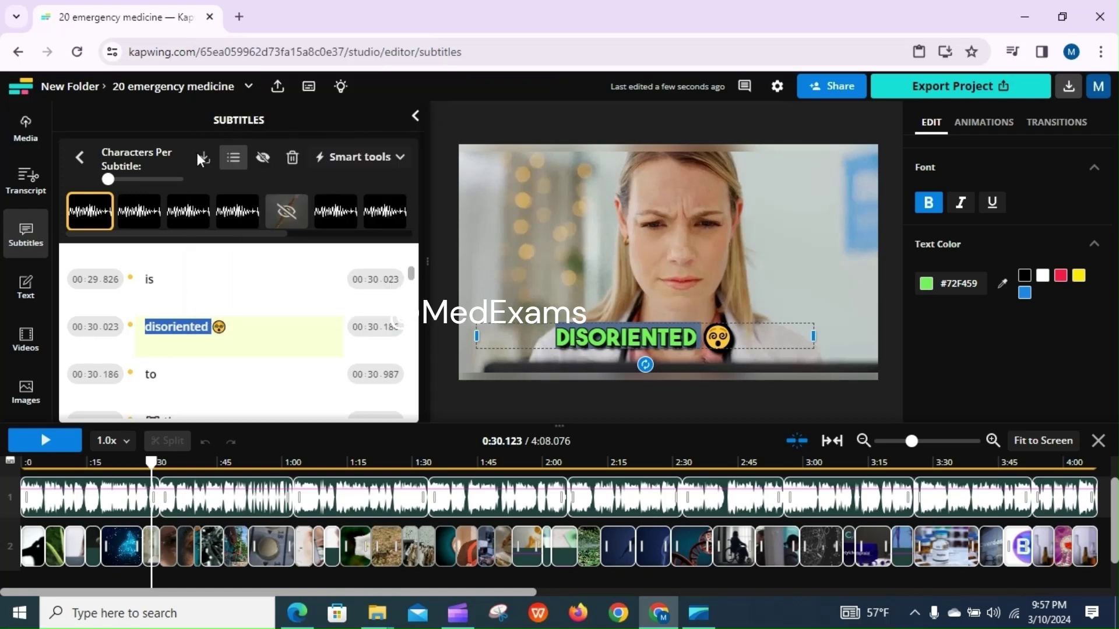
# Step: Search the stock videos for "disoriented" and look through the royalty-free clips
pyautogui.click(32, 340)
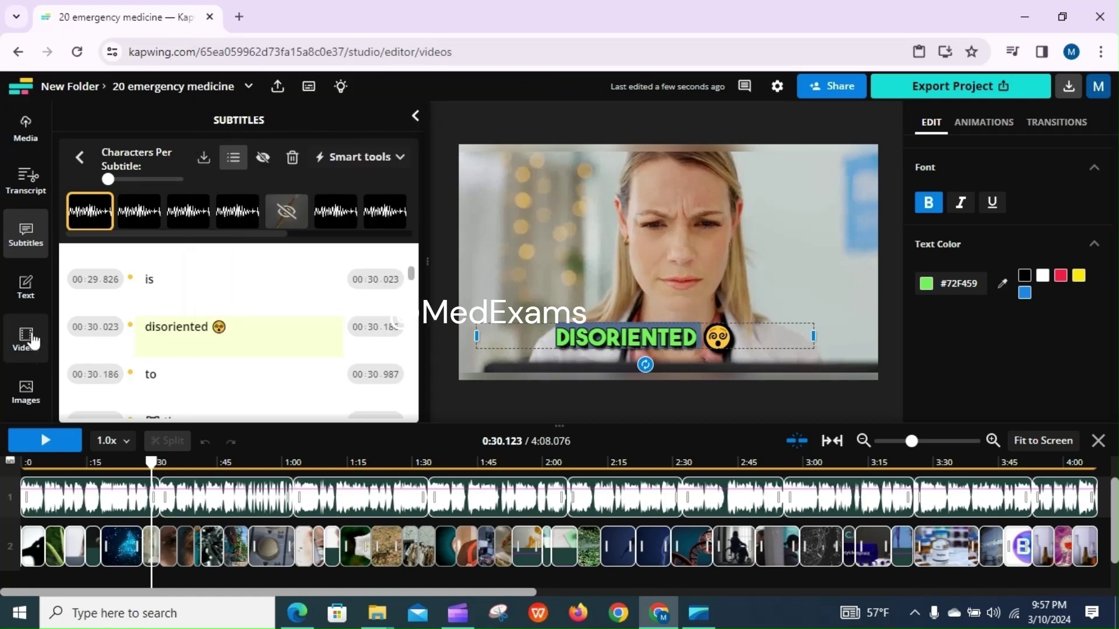
pyautogui.click(158, 181)
pyautogui.rightClick(158, 180)
pyautogui.click(199, 343)
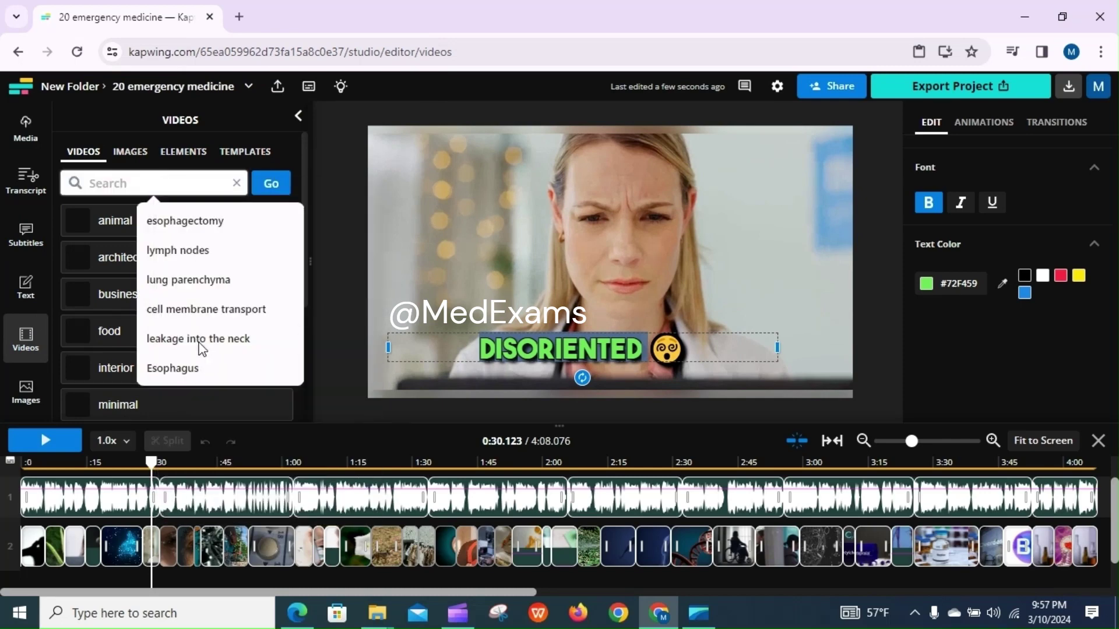
pyautogui.click(278, 185)
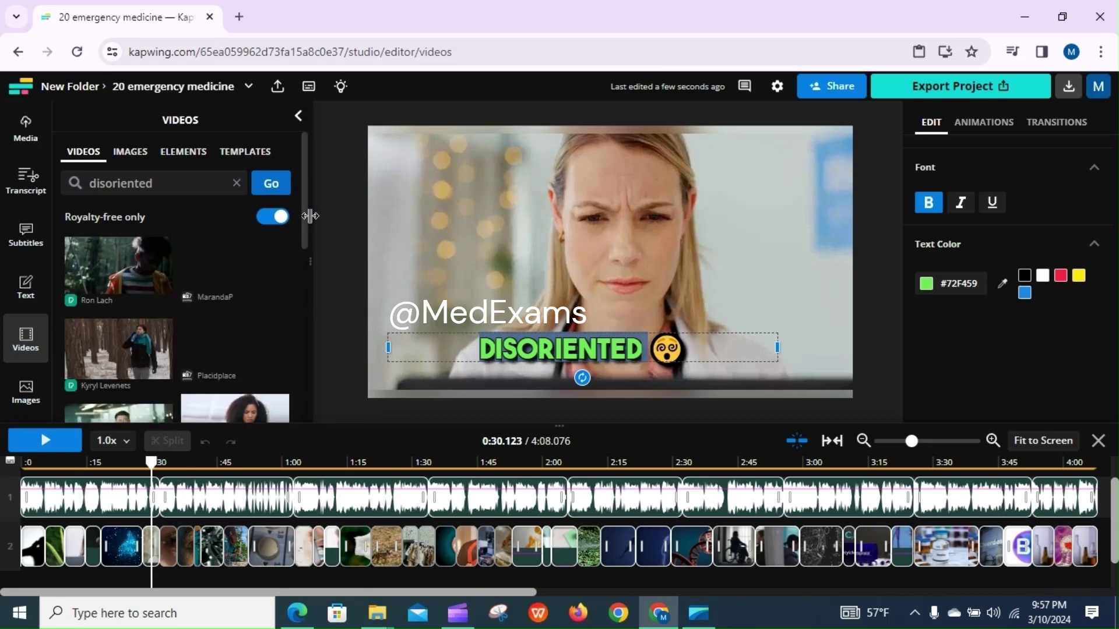
pyautogui.scroll(-1, 303, 210)
pyautogui.scroll(-1, 306, 231)
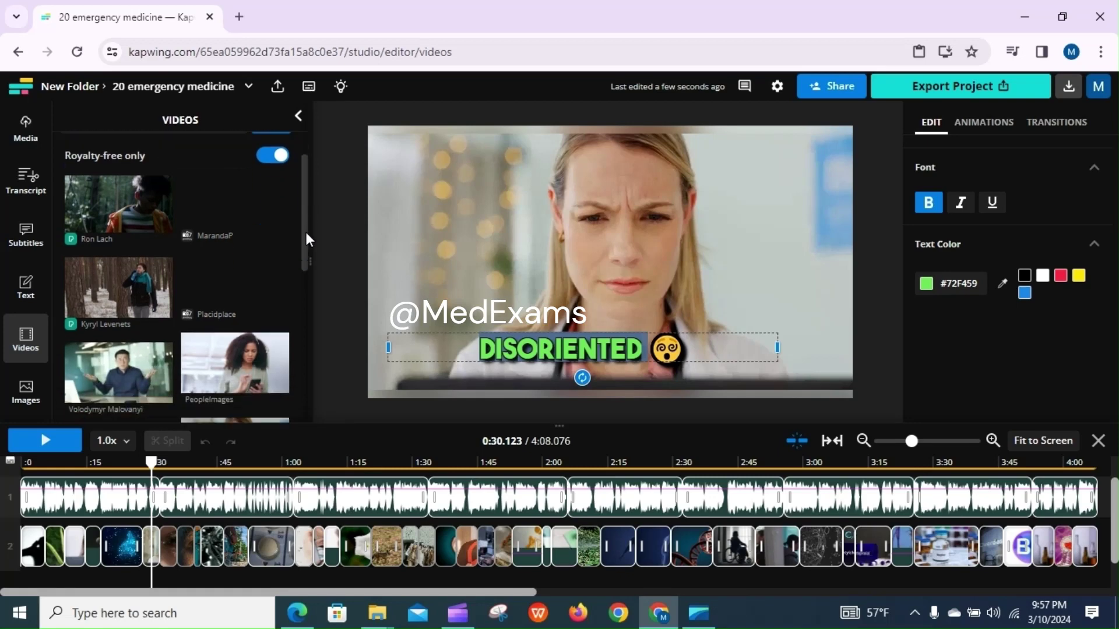
# Step: Look further through the "disoriented" clips for a replacement, and delete the frowning woman's scene at about 0:30 from the timeline
pyautogui.moveTo(301, 244); pyautogui.dragTo(305, 354)
pyautogui.scroll(2, 306, 354)
pyautogui.scroll(-3, 305, 361)
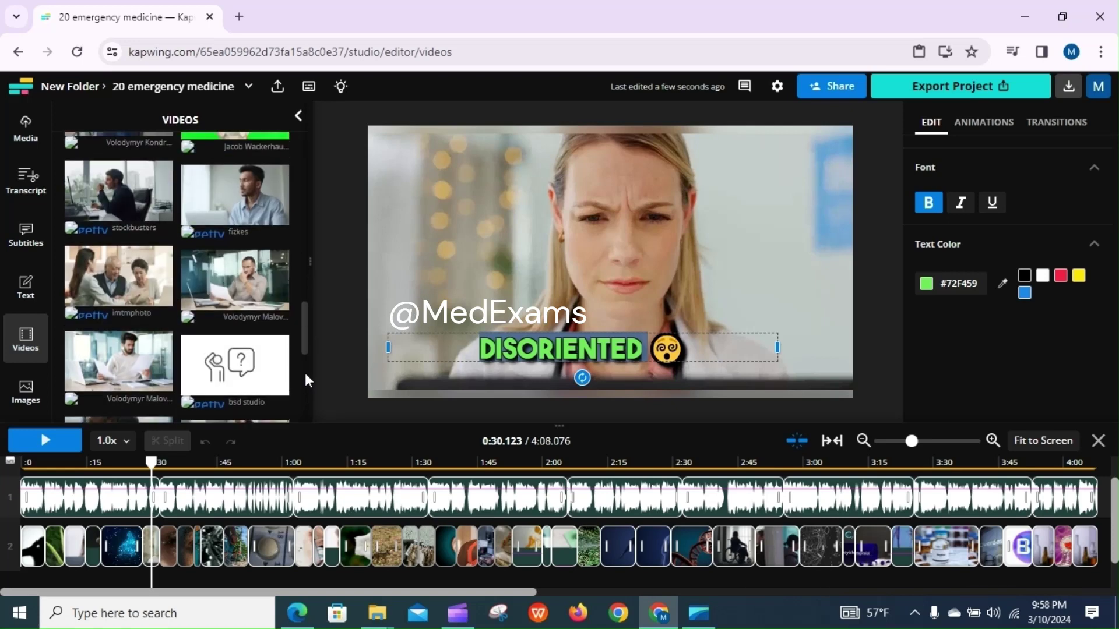
pyautogui.scroll(-2, 306, 385)
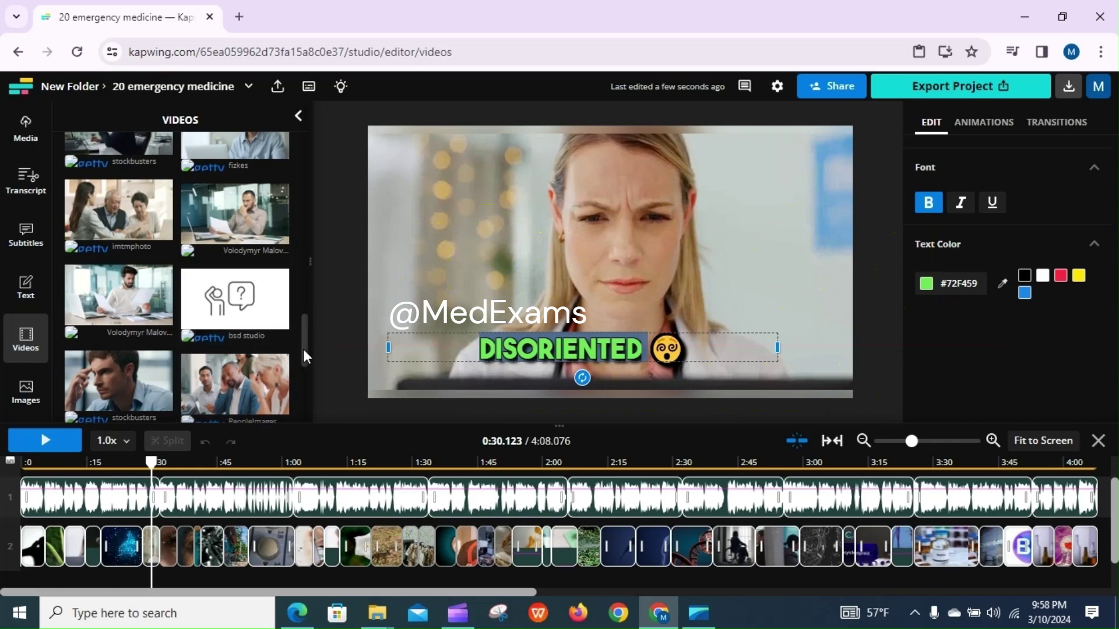
pyautogui.scroll(-2, 303, 348)
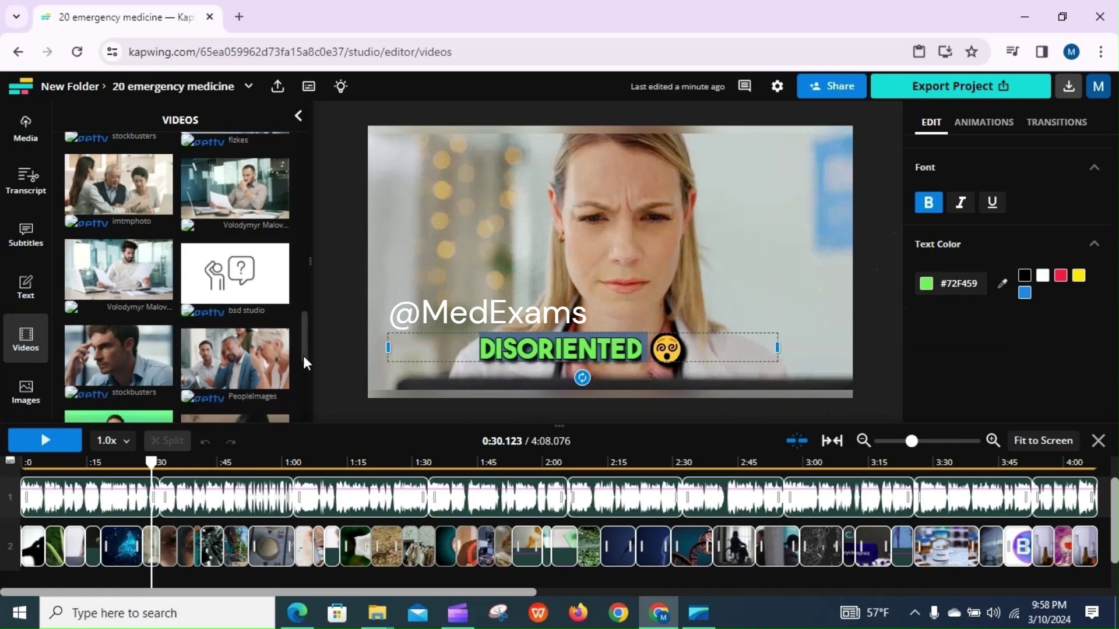
pyautogui.click(923, 443)
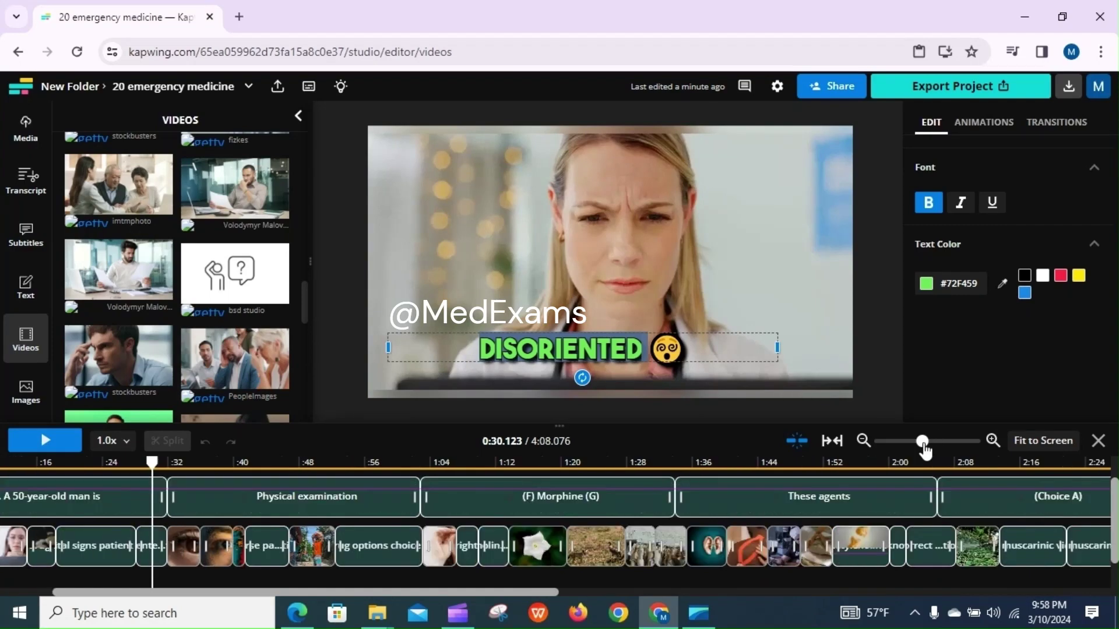
pyautogui.click(932, 441)
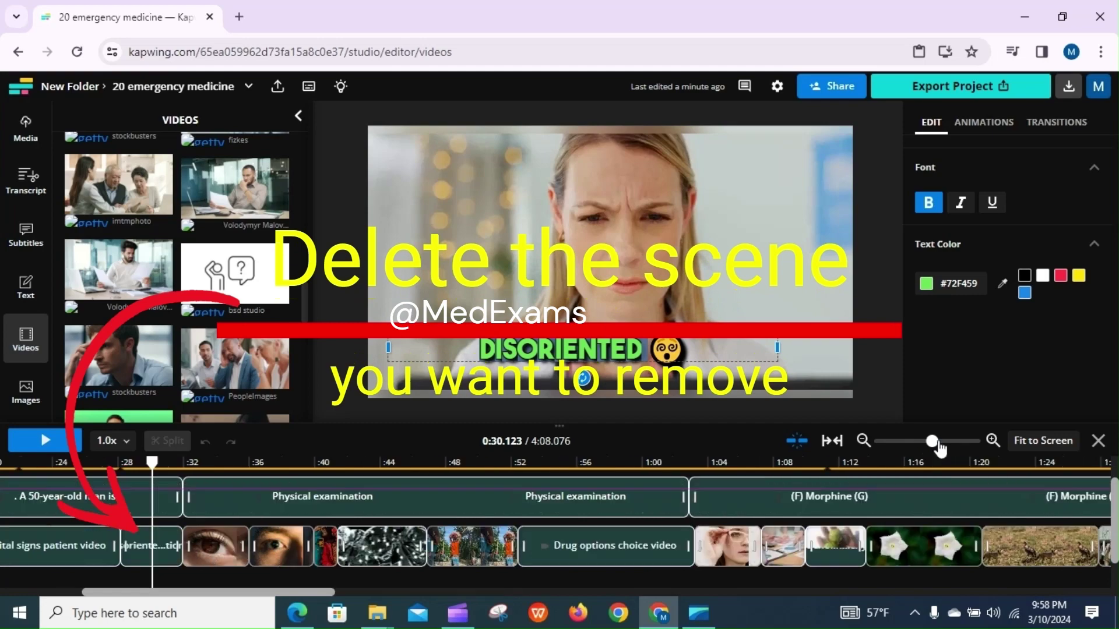
pyautogui.click(166, 549)
pyautogui.rightClick(165, 547)
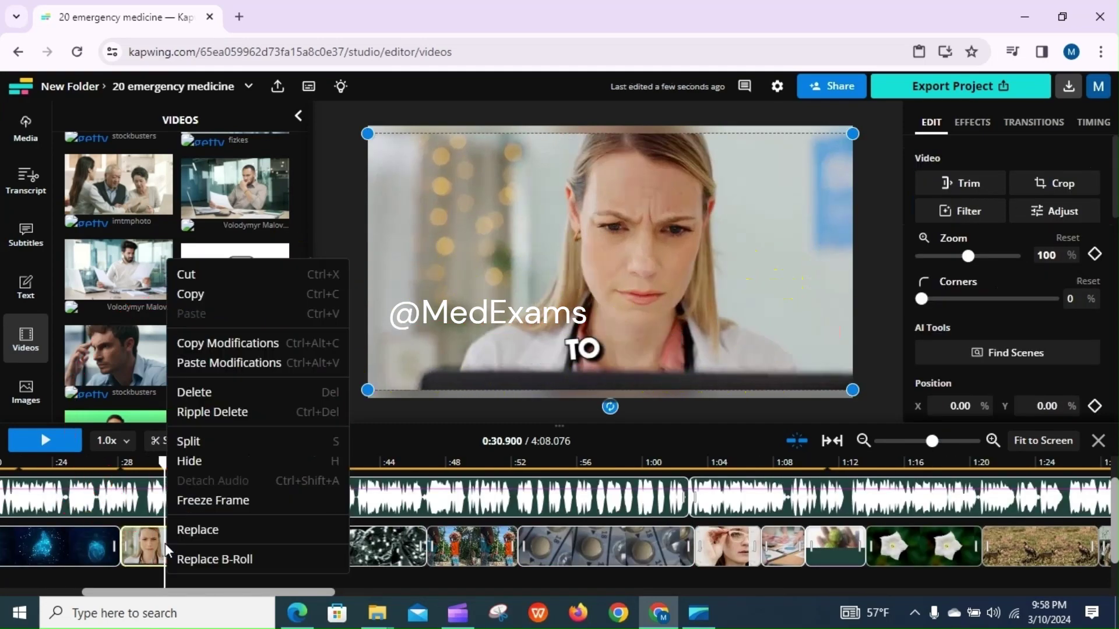
pyautogui.click(202, 394)
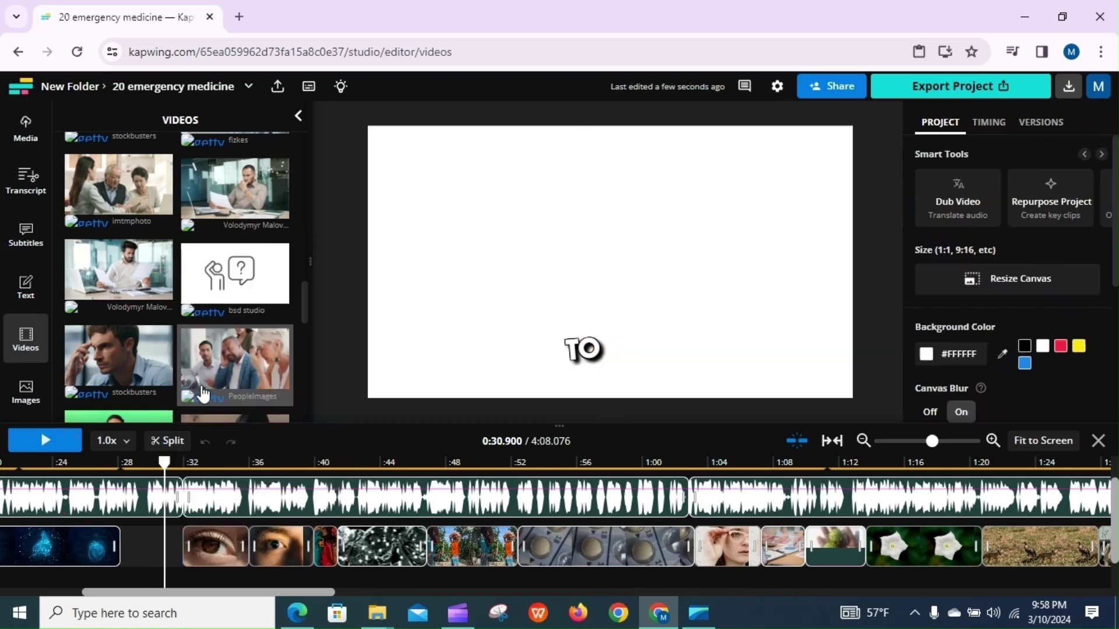
# Step: Place the stock clip of the office team meeting in the emptied scene slot and shorten it to end at 0:31.214
pyautogui.click(247, 365)
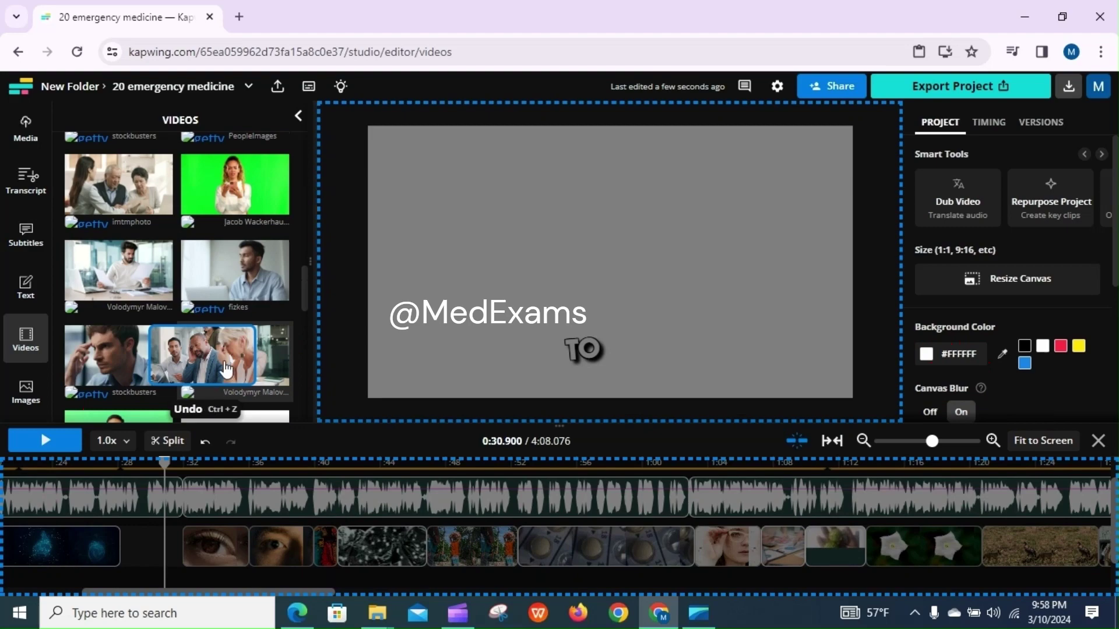
pyautogui.moveTo(233, 358); pyautogui.dragTo(146, 545)
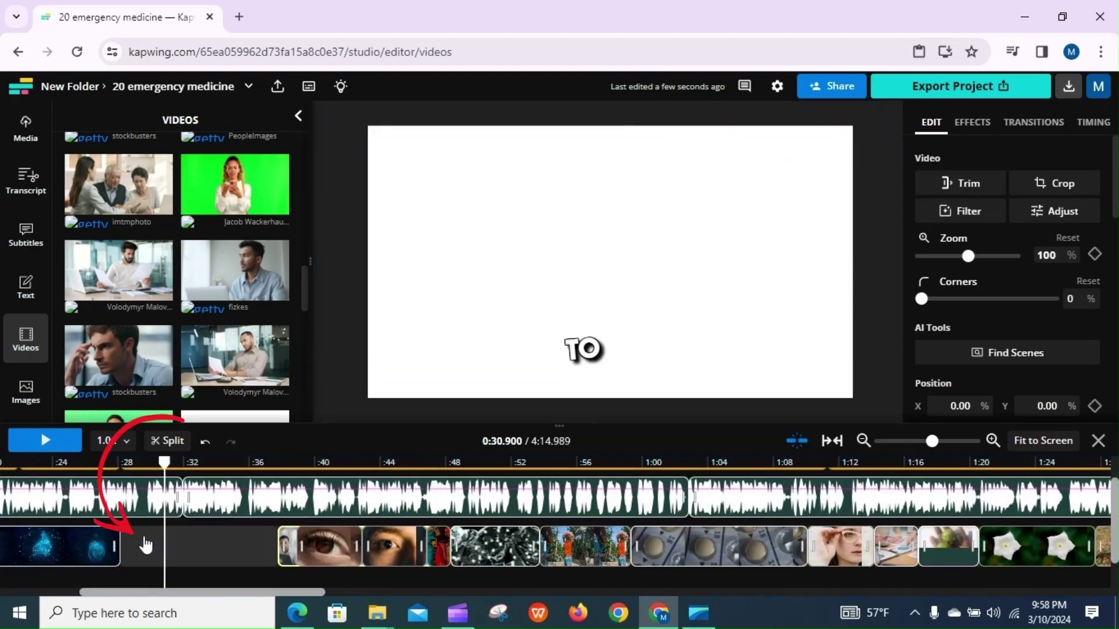
pyautogui.click(145, 545)
pyautogui.moveTo(275, 542); pyautogui.dragTo(168, 535)
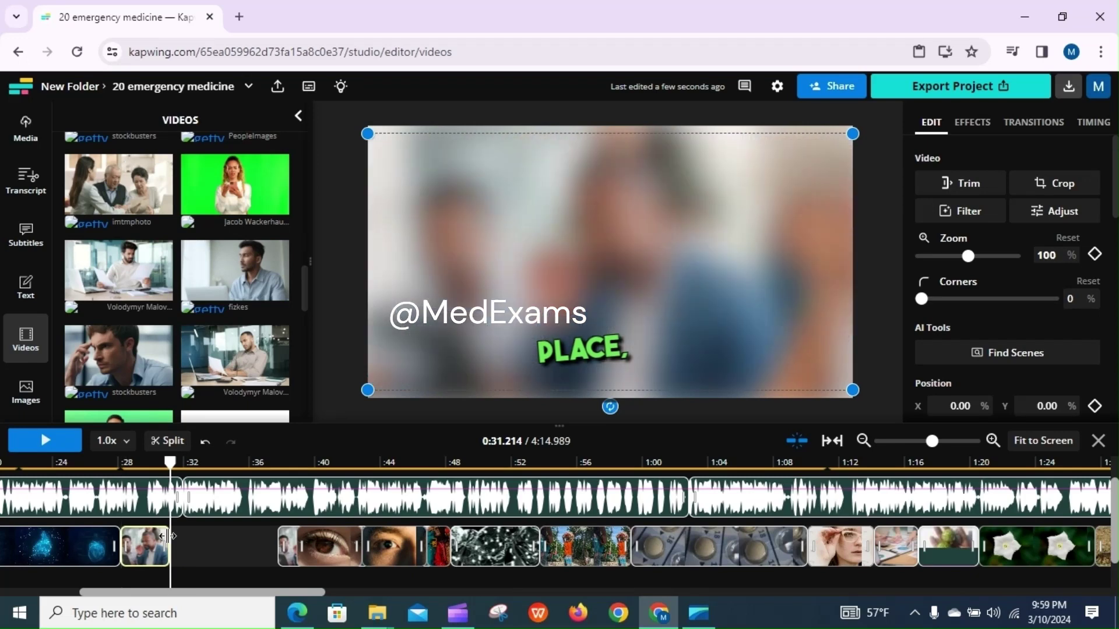
# Step: Delete the empty gap between the office meeting clip and the close-up eye scene
pyautogui.click(206, 551)
pyautogui.rightClick(205, 547)
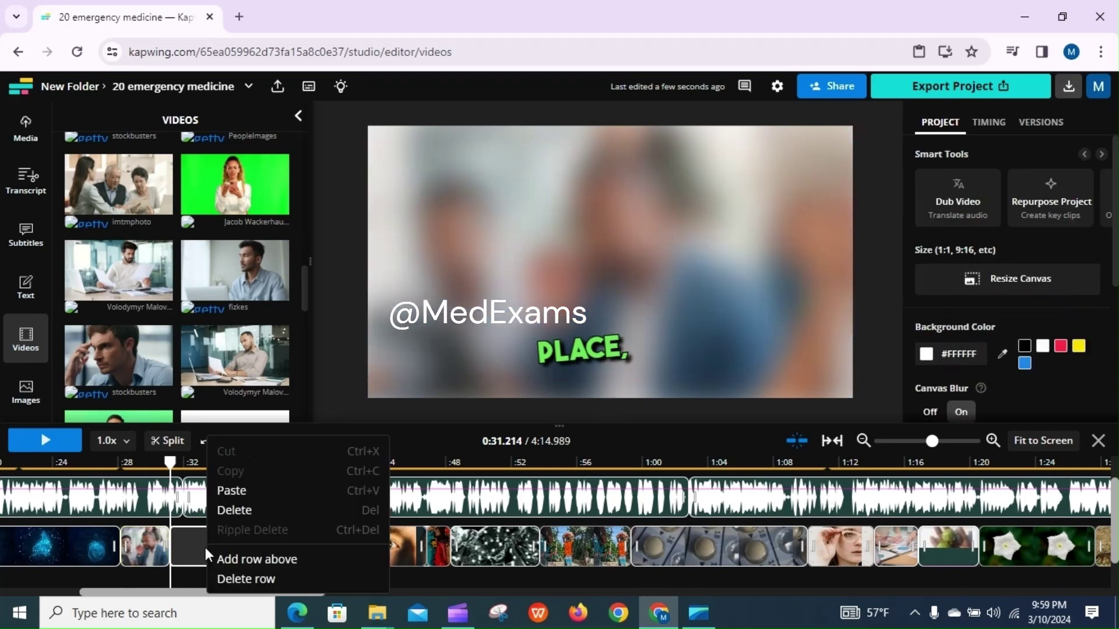
pyautogui.click(227, 515)
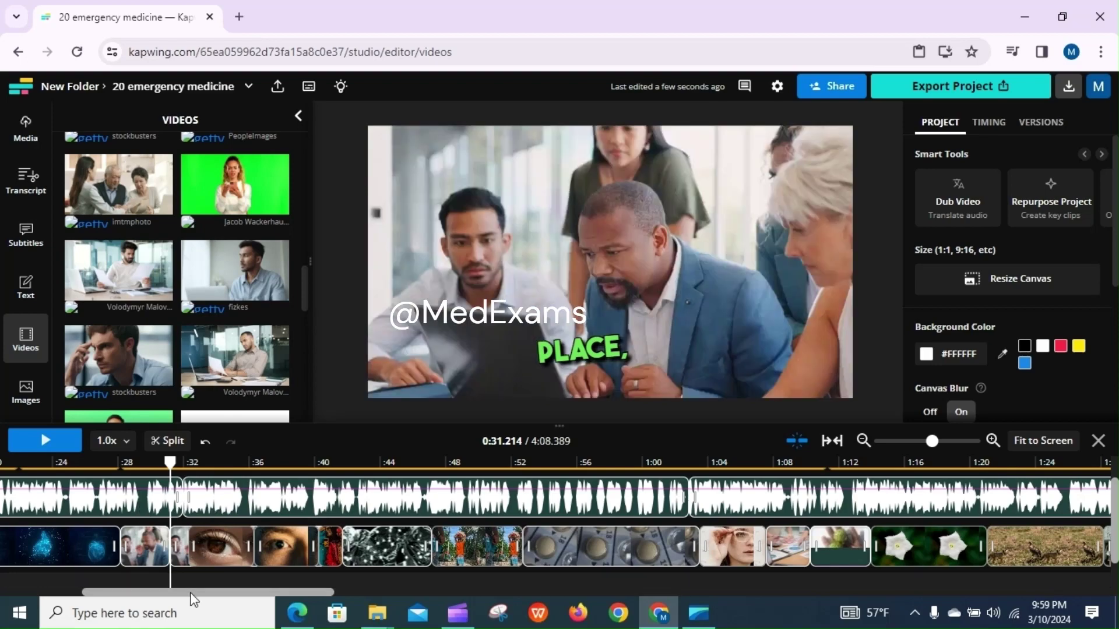
# Step: Look along the whole timeline and play the video from 0:28.679 to 0:42.297 to check the replaced scene and its alignment
pyautogui.moveTo(180, 592); pyautogui.dragTo(244, 592)
pyautogui.click(474, 594)
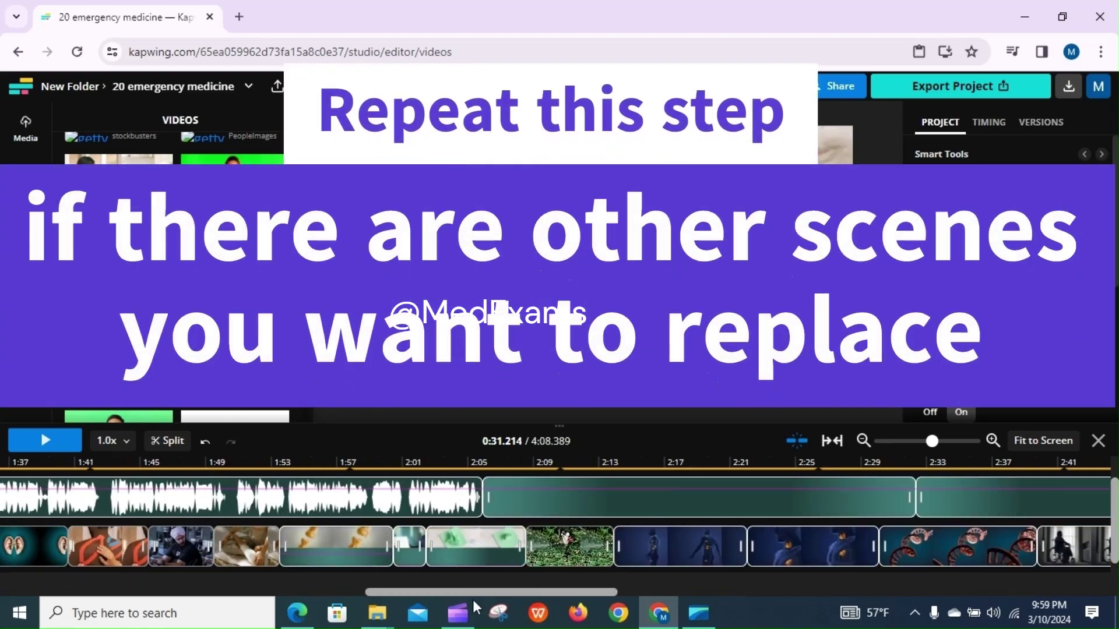
pyautogui.moveTo(450, 592); pyautogui.dragTo(570, 592)
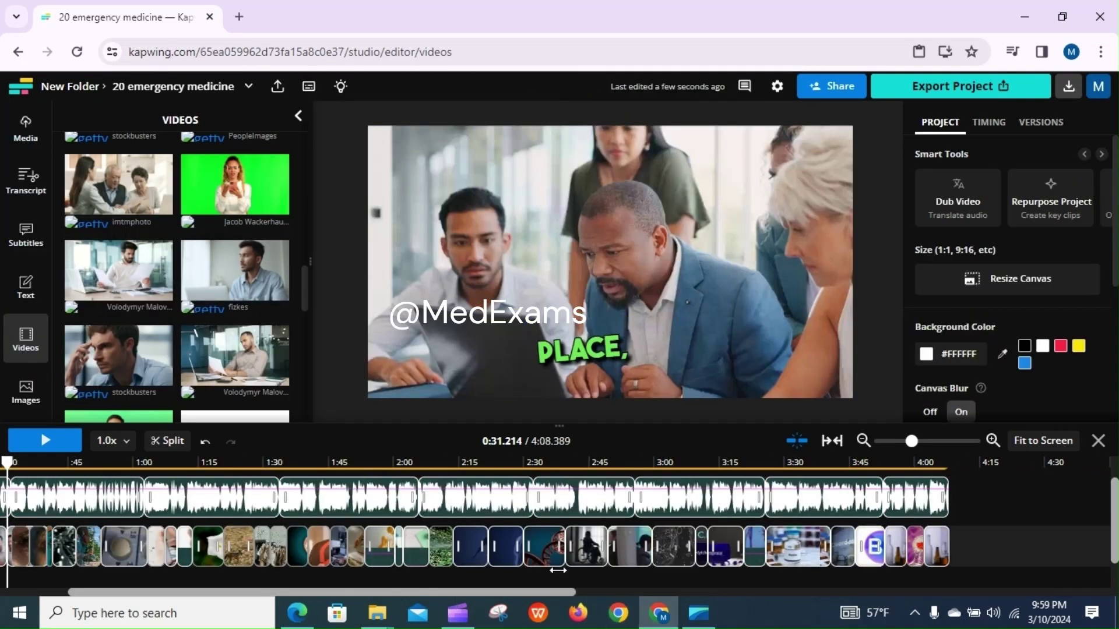
pyautogui.moveTo(530, 593); pyautogui.dragTo(439, 590)
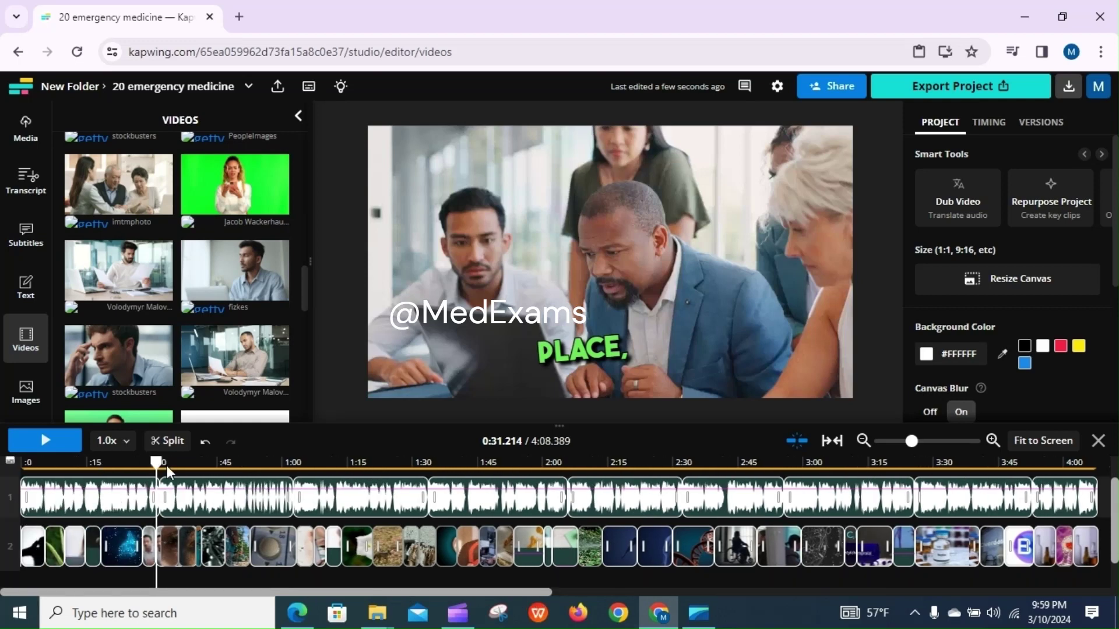
pyautogui.moveTo(146, 462); pyautogui.dragTo(144, 462)
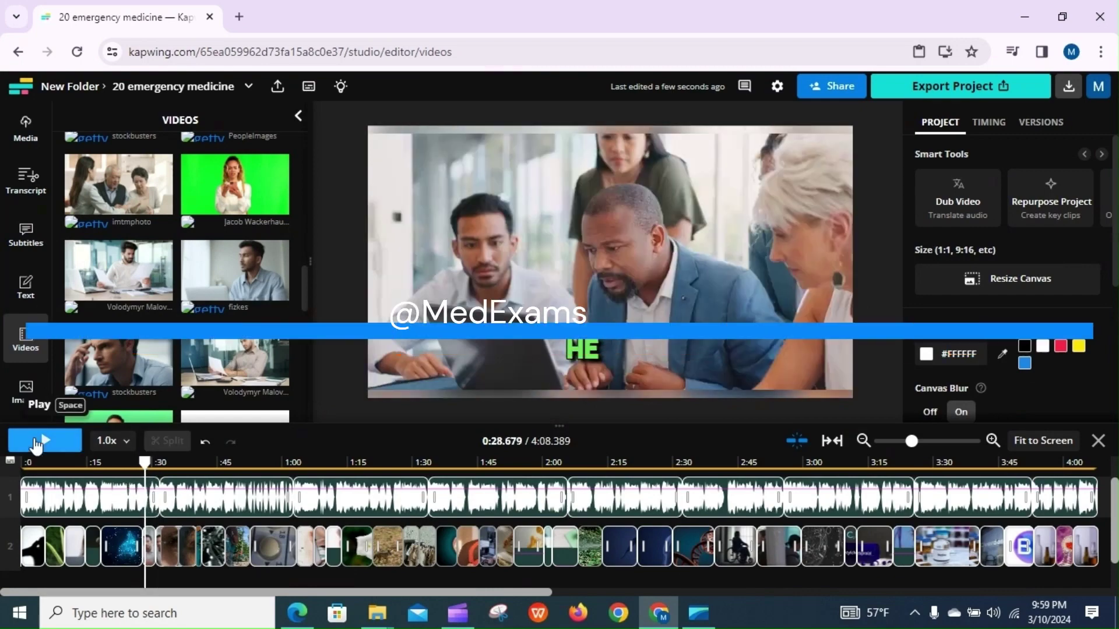
pyautogui.click(35, 444)
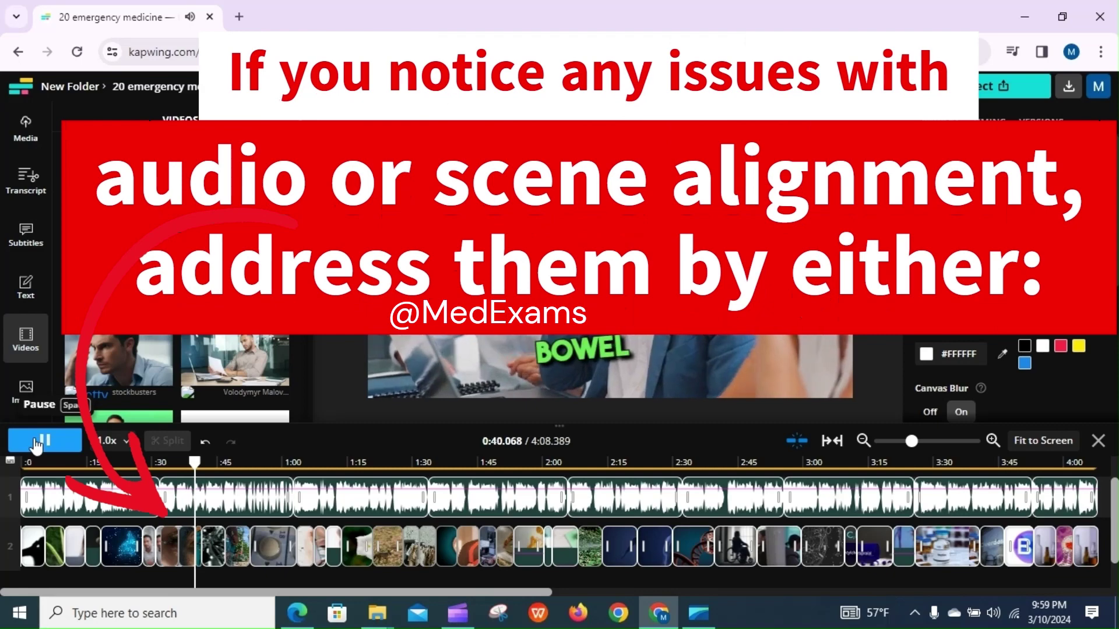
pyautogui.click(37, 444)
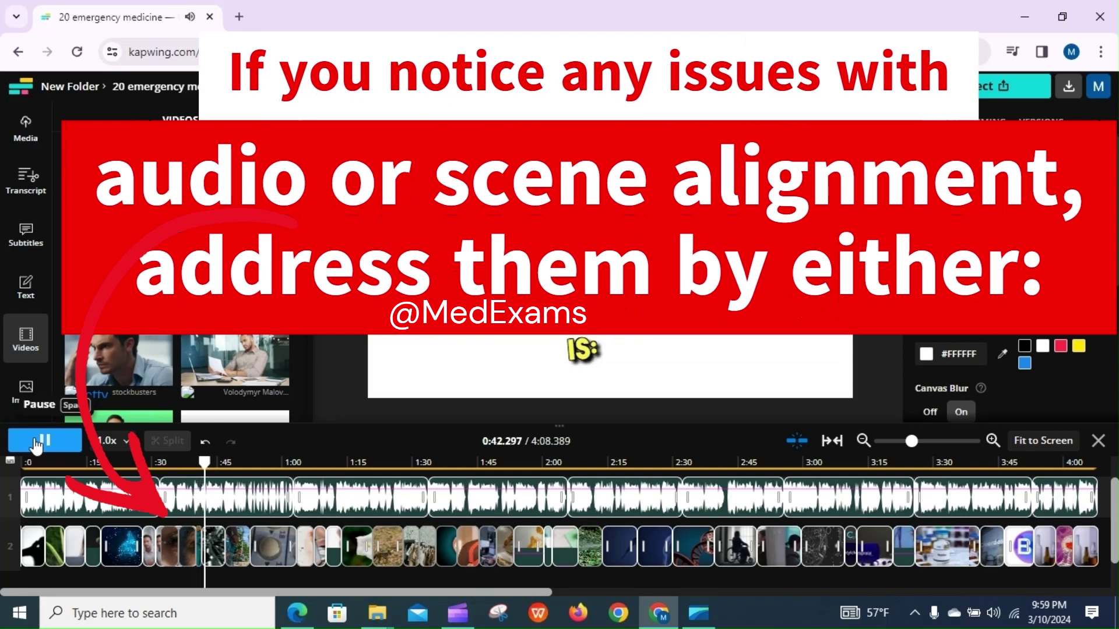
# Step: Shorten the two close-up eye scenes between about 0:31 and 0:36 on the timeline
pyautogui.click(166, 550)
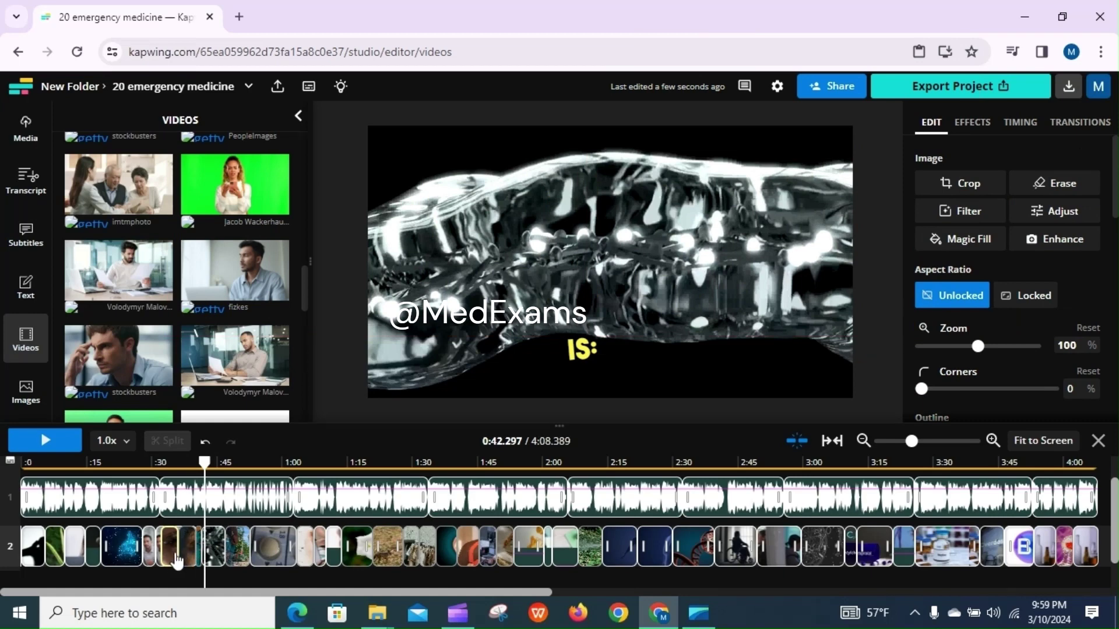
pyautogui.click(175, 551)
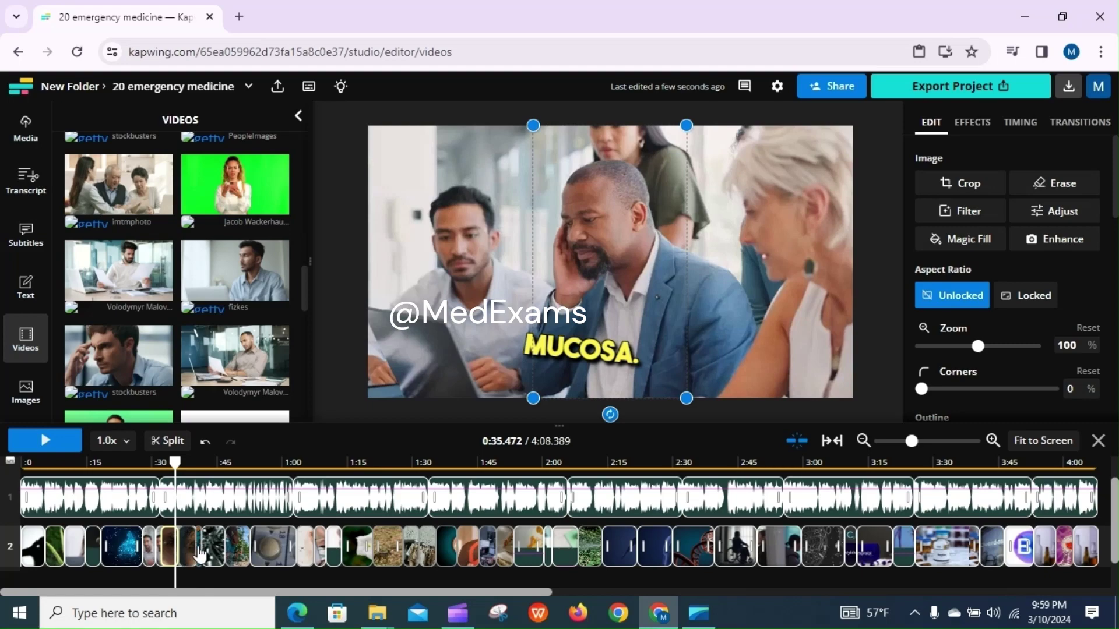
pyautogui.click(177, 551)
pyautogui.moveTo(197, 551); pyautogui.dragTo(205, 531)
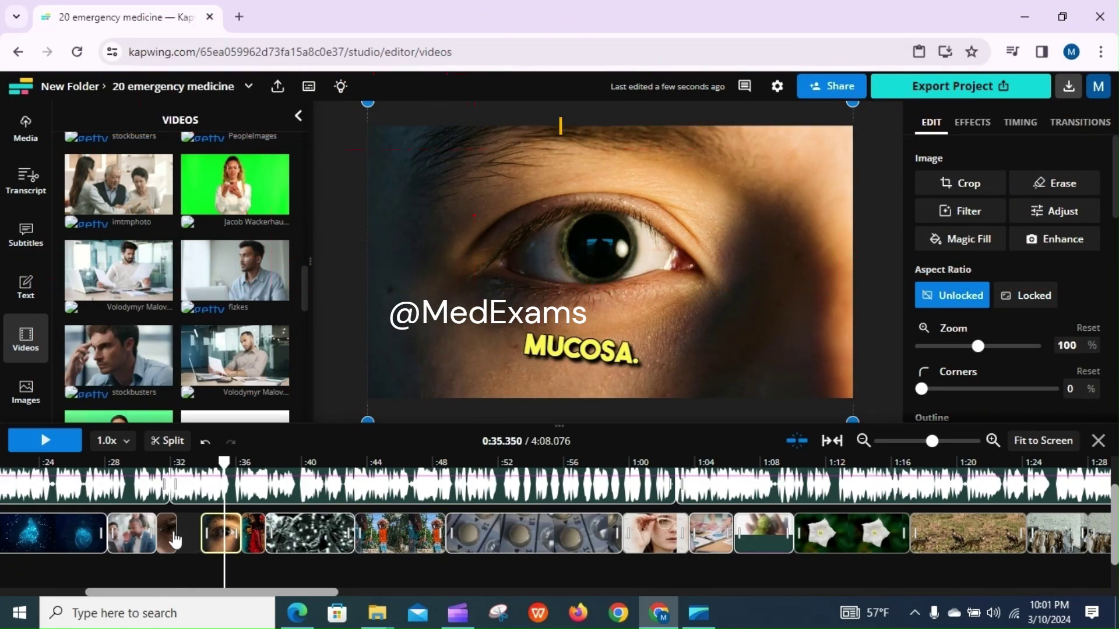
# Step: Move the short brown-eye scene to start at 0:32.664, directly against the following eye scene
pyautogui.click(171, 531)
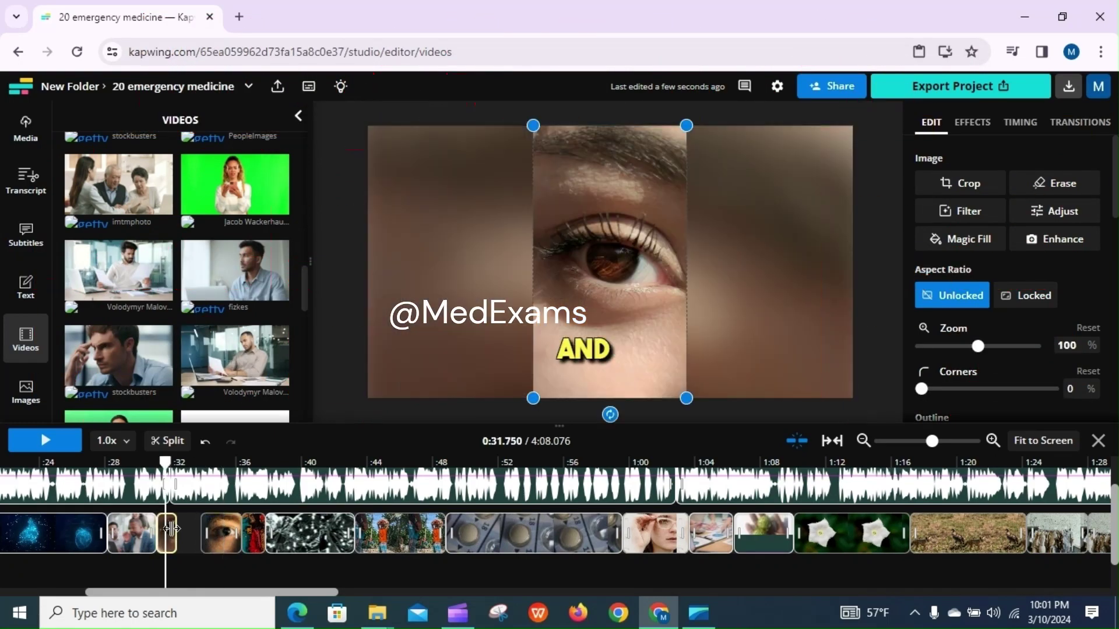
pyautogui.click(908, 442)
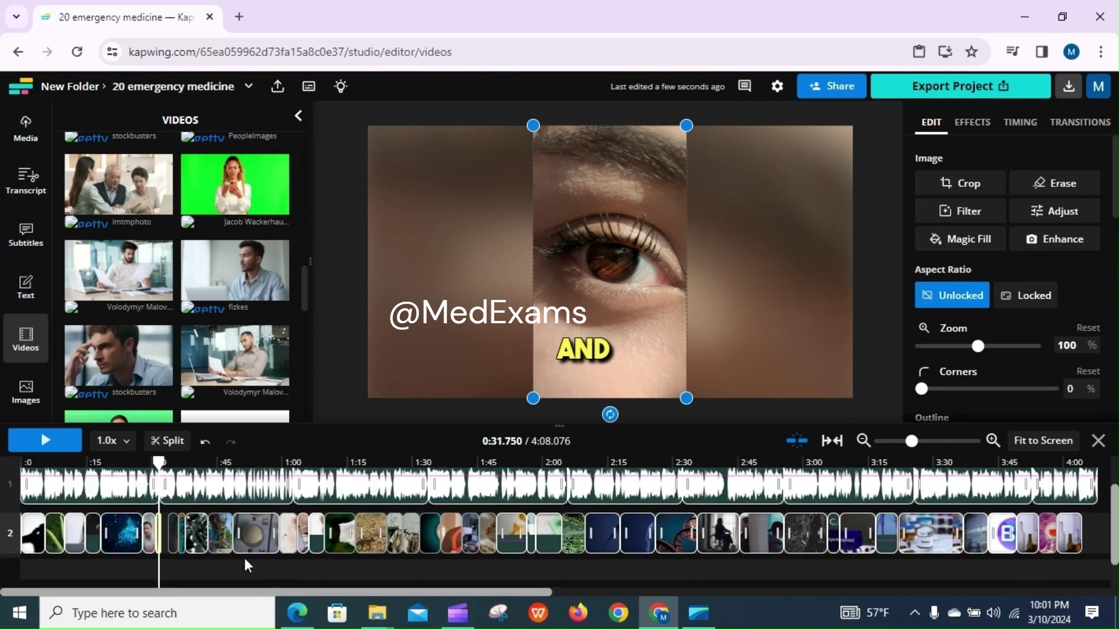
pyautogui.click(923, 441)
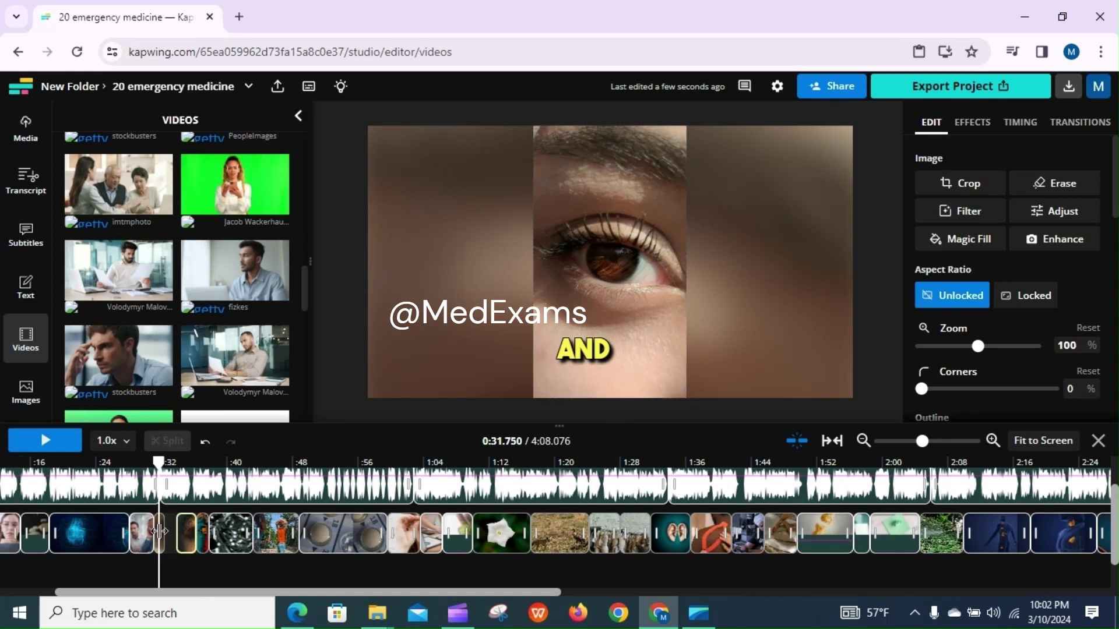
pyautogui.click(932, 441)
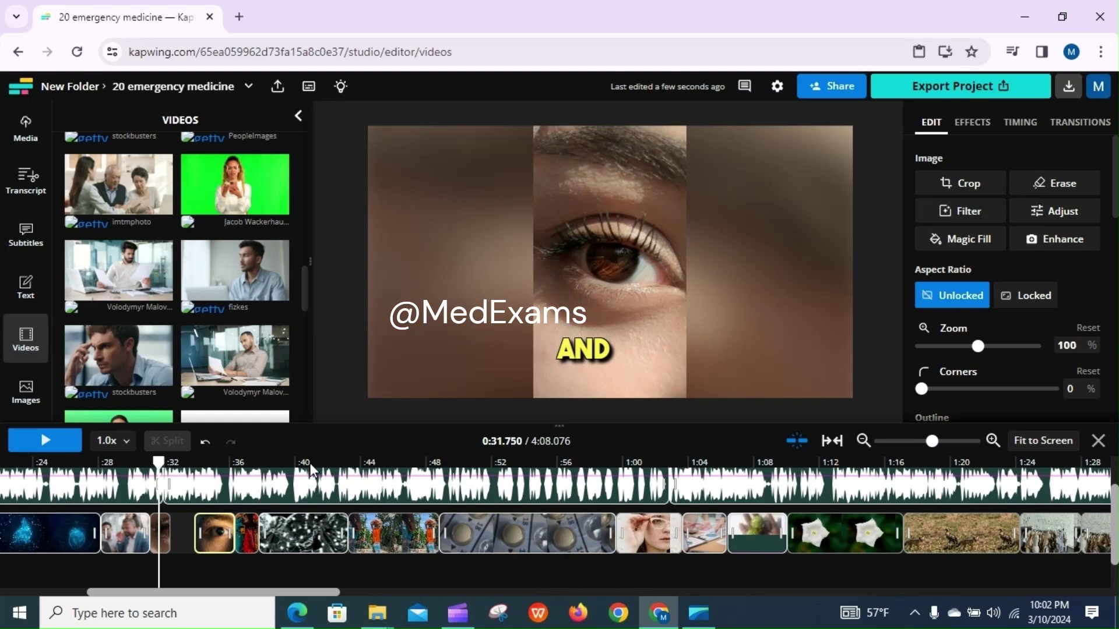
pyautogui.click(310, 463)
pyautogui.moveTo(152, 532); pyautogui.dragTo(176, 529)
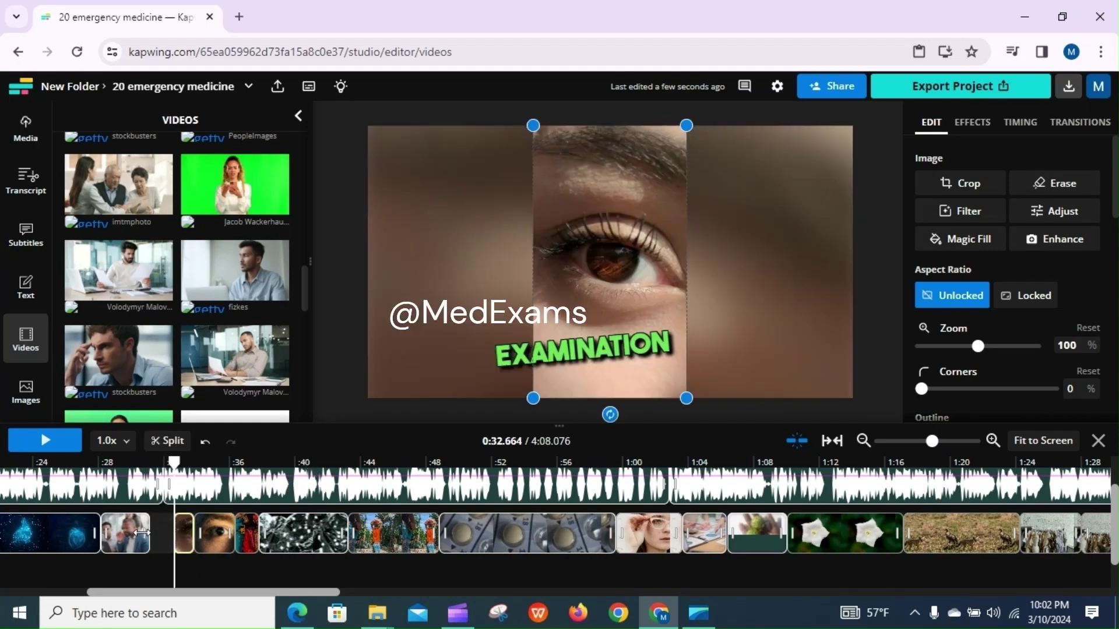
# Step: Copy the office meeting clip and paste the duplicate into the gap at 0:31.214 before the brown-eye scene
pyautogui.rightClick(125, 539)
pyautogui.click(165, 352)
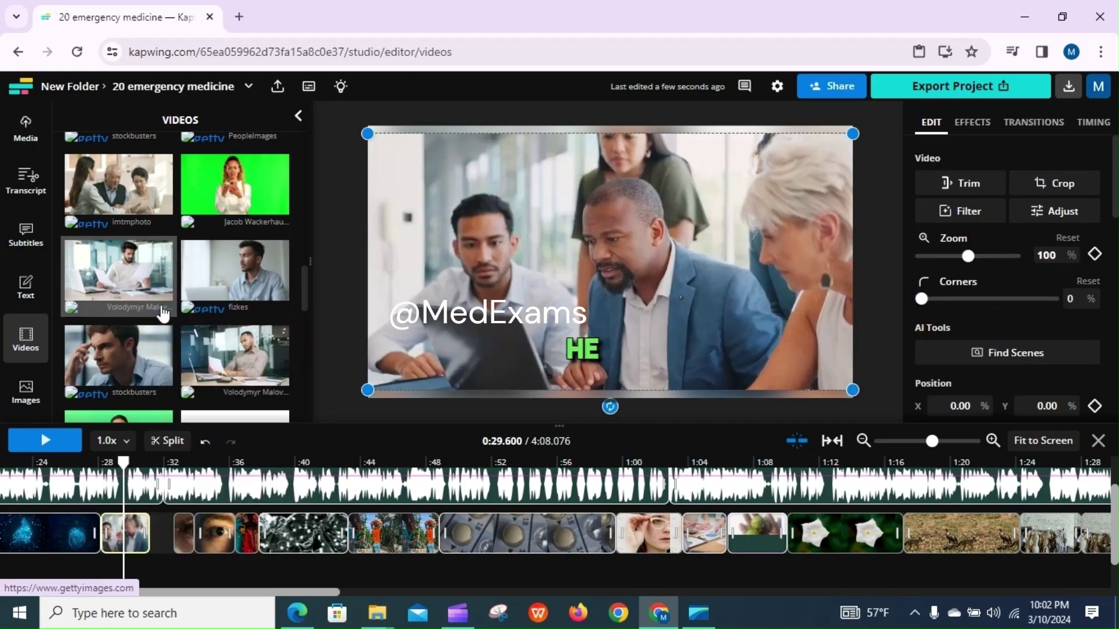
pyautogui.rightClick(167, 536)
pyautogui.click(175, 490)
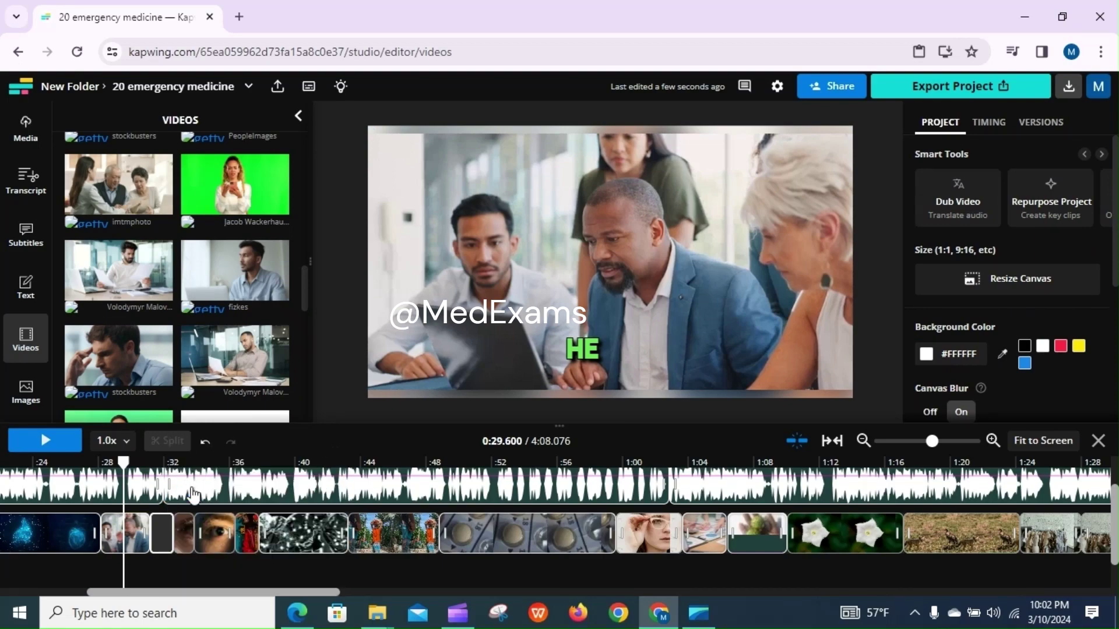
pyautogui.click(157, 581)
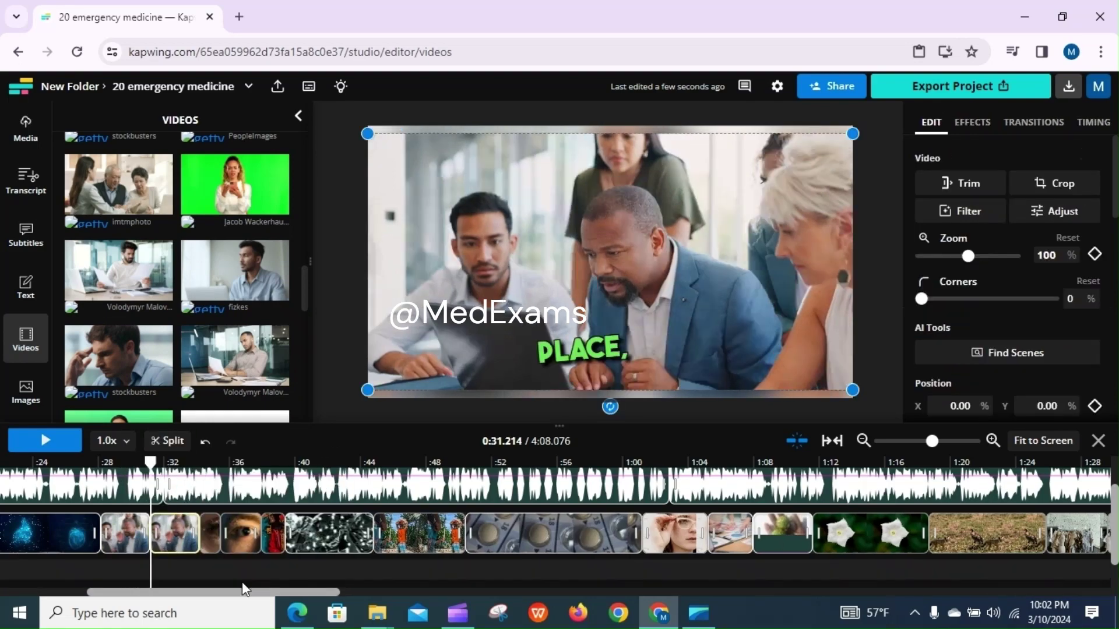
# Step: Play the video from 0:31.214 to 2:12.077 to check the scene alignment, and return the playhead to 0:17.170
pyautogui.moveTo(278, 593); pyautogui.dragTo(471, 585)
pyautogui.moveTo(932, 441); pyautogui.dragTo(900, 441)
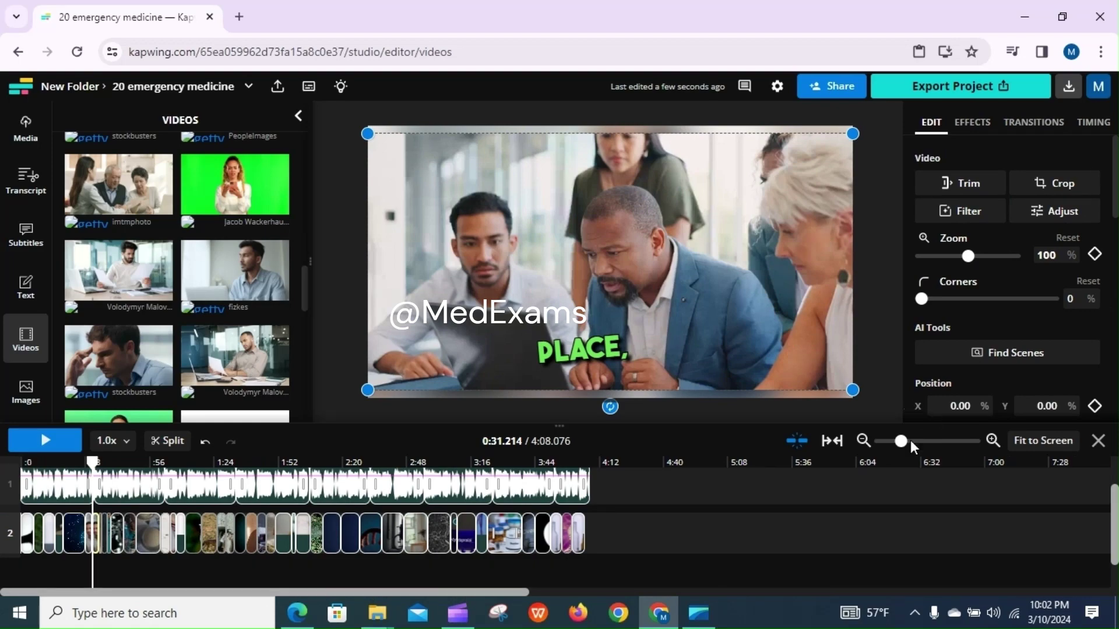
pyautogui.click(49, 443)
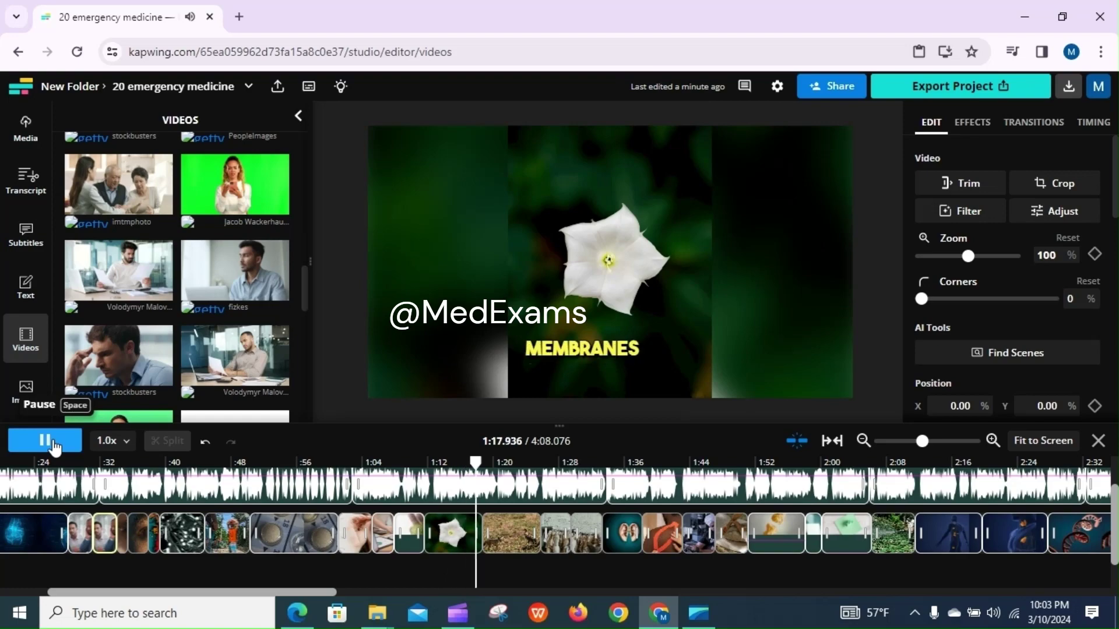
pyautogui.click(55, 448)
pyautogui.click(54, 448)
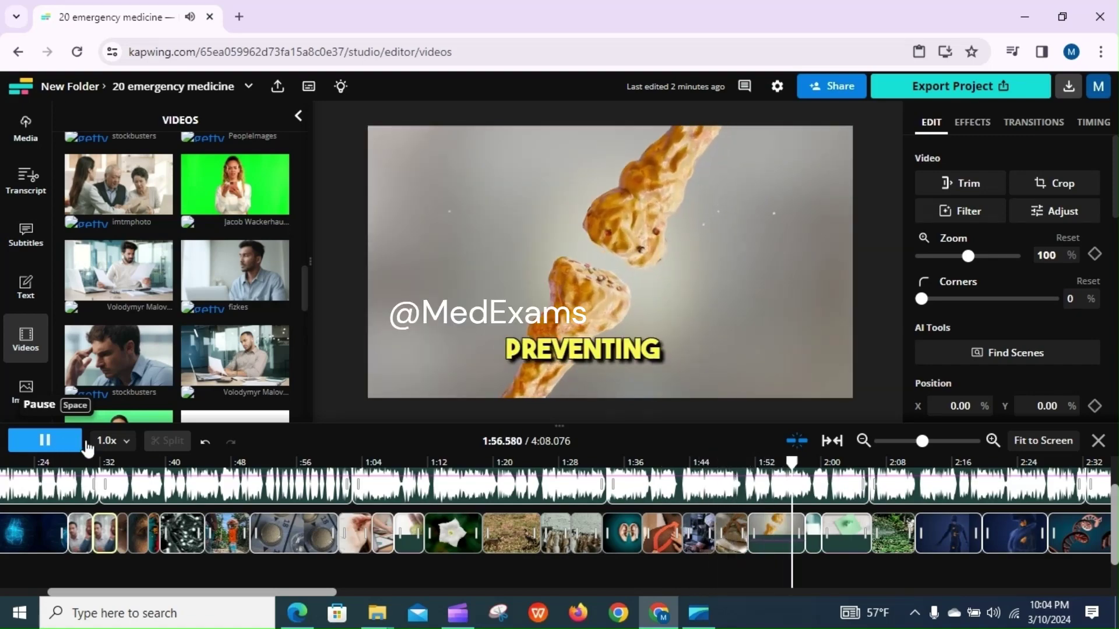
pyautogui.click(909, 443)
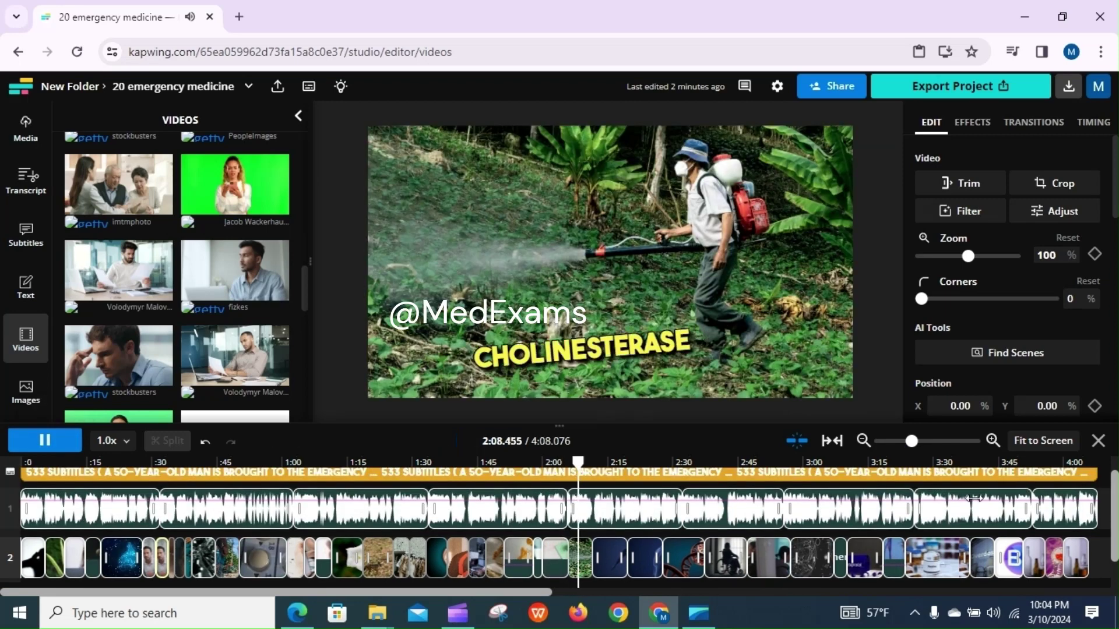
pyautogui.click(45, 441)
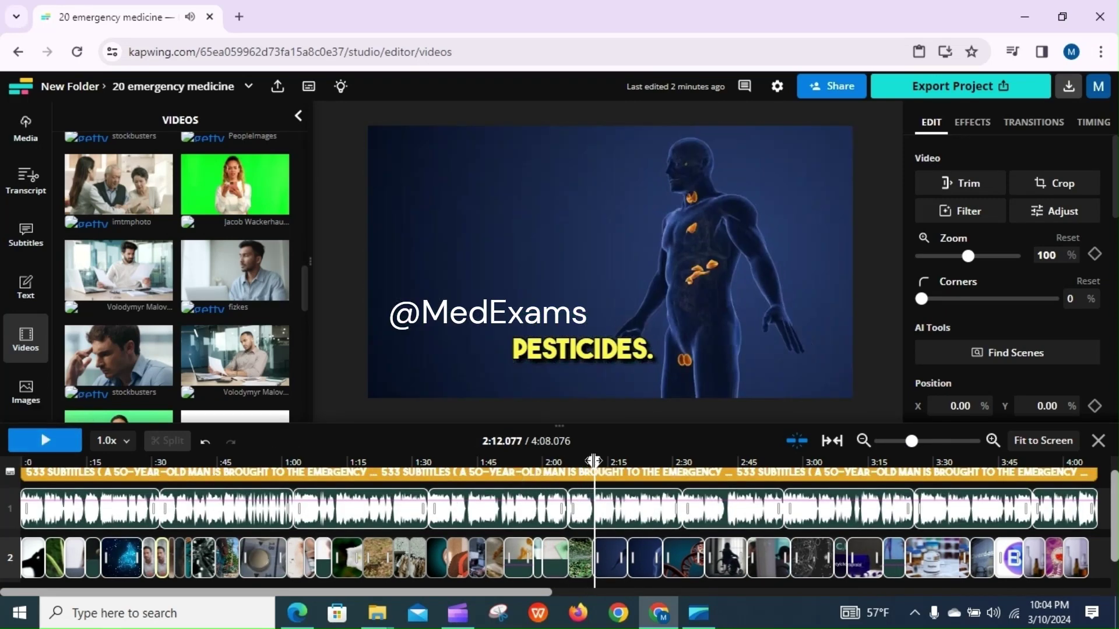
pyautogui.click(423, 488)
pyautogui.moveTo(423, 488); pyautogui.dragTo(96, 466)
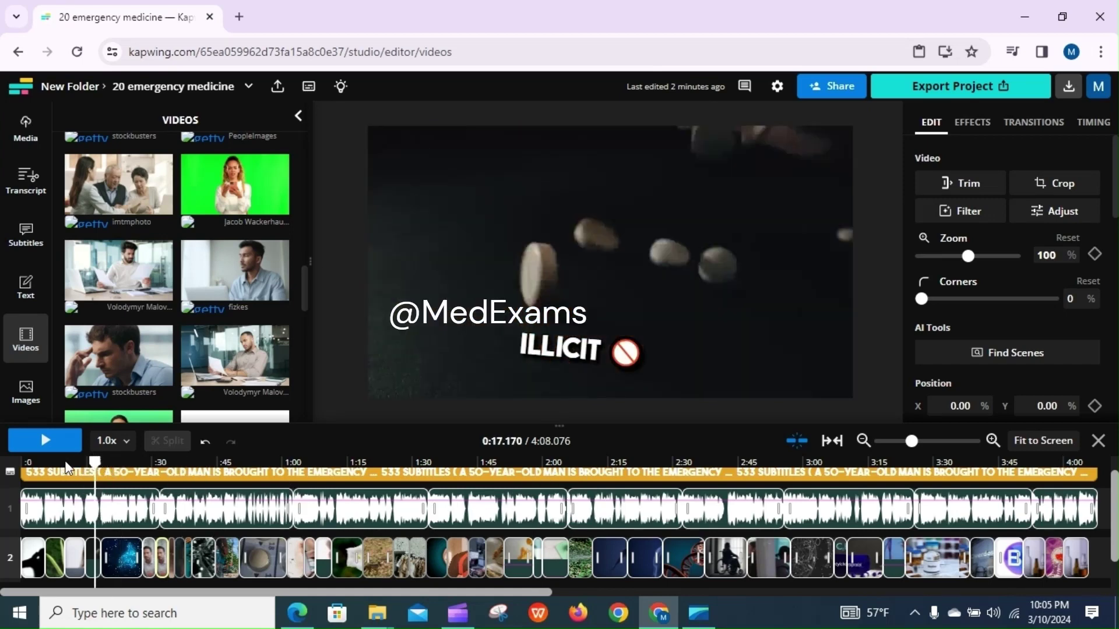
# Step: Raise the volume of the first four narration audio fragments, from the start to about 2:05, to 200% each
pyautogui.moveTo(91, 462); pyautogui.dragTo(41, 468)
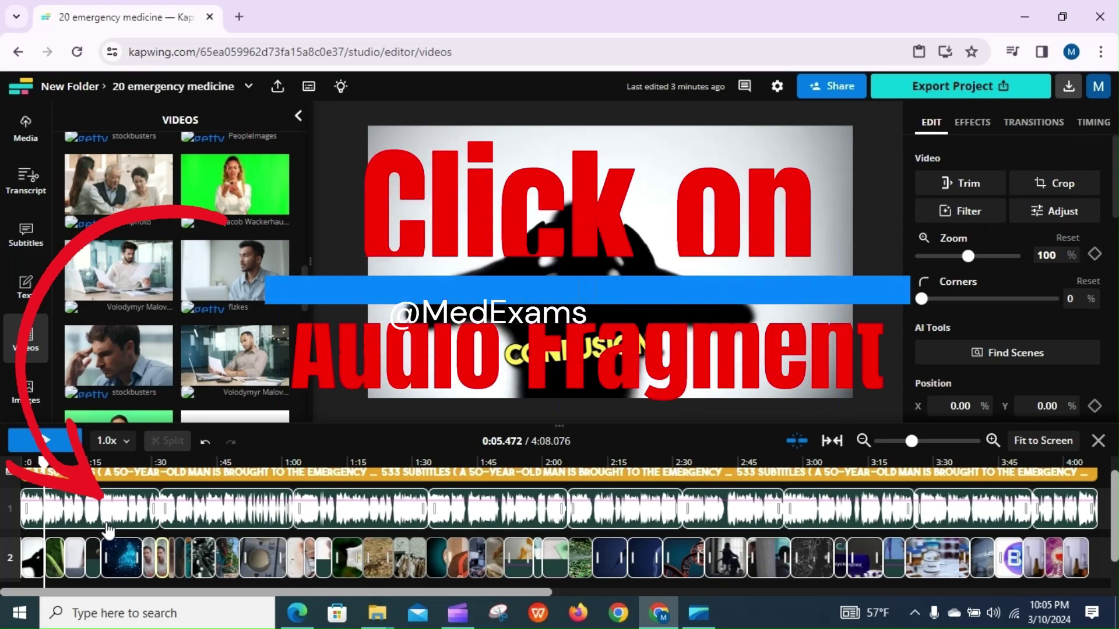
pyautogui.click(108, 527)
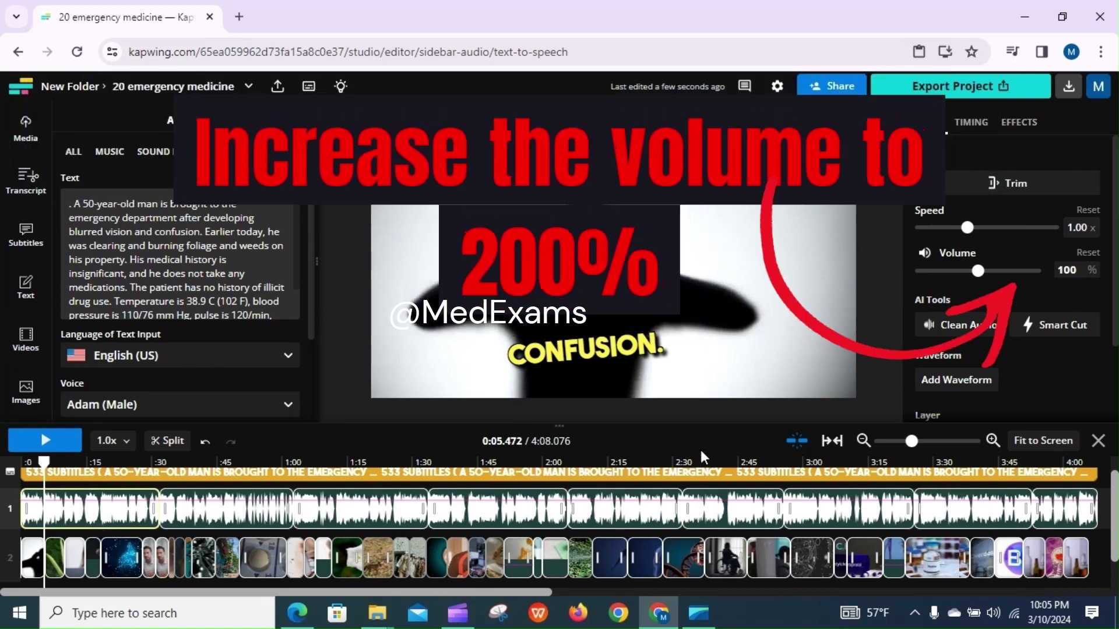
pyautogui.moveTo(978, 271); pyautogui.dragTo(1045, 280)
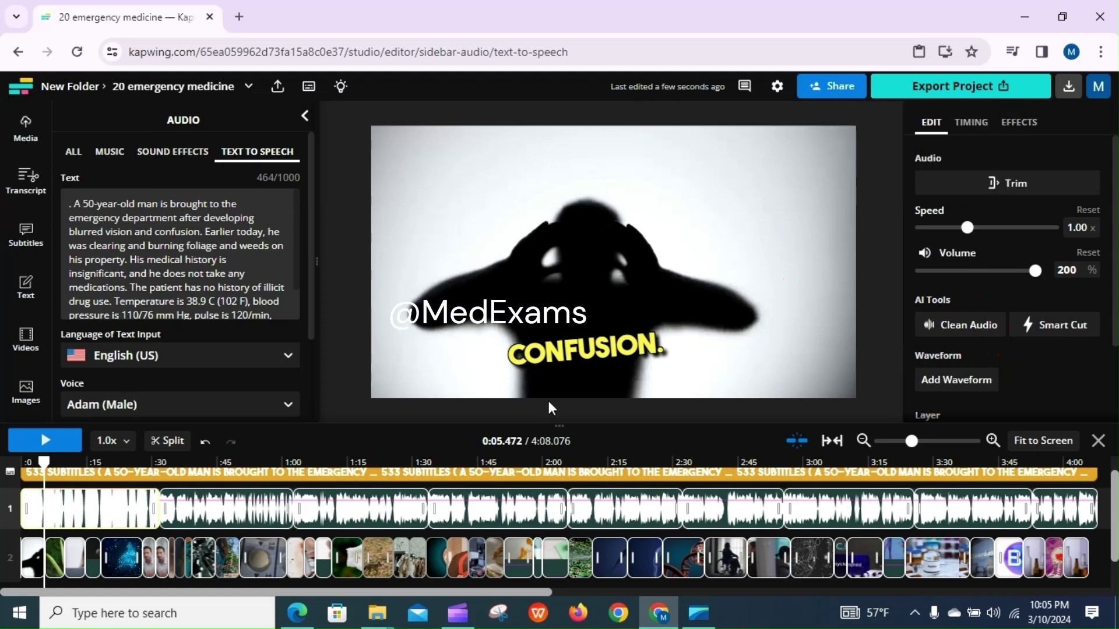
pyautogui.click(228, 515)
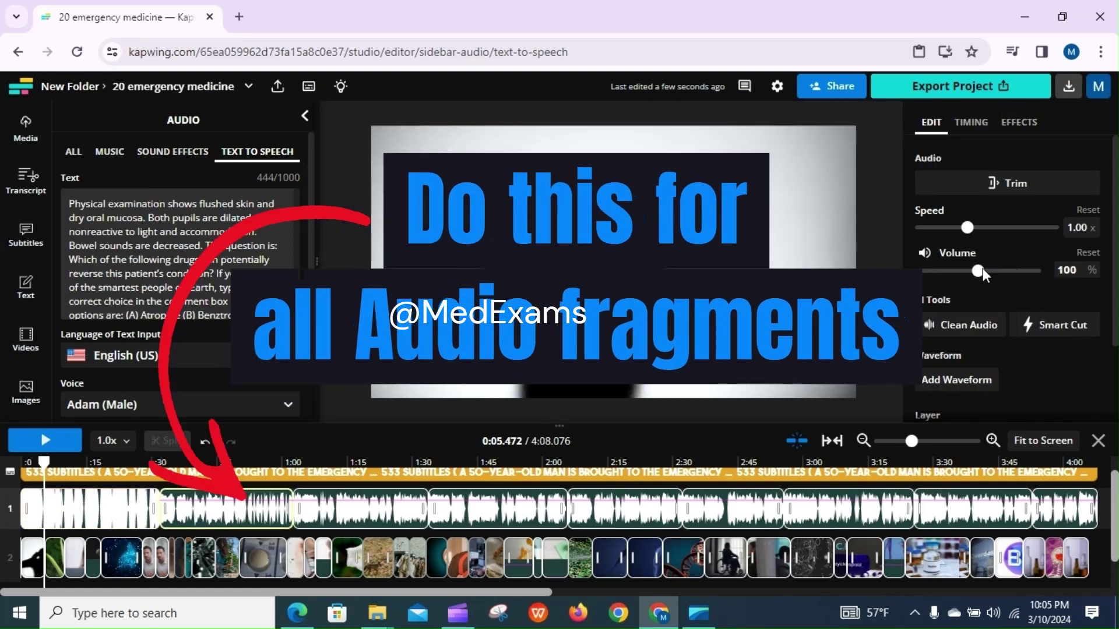
pyautogui.moveTo(983, 268); pyautogui.dragTo(1035, 271)
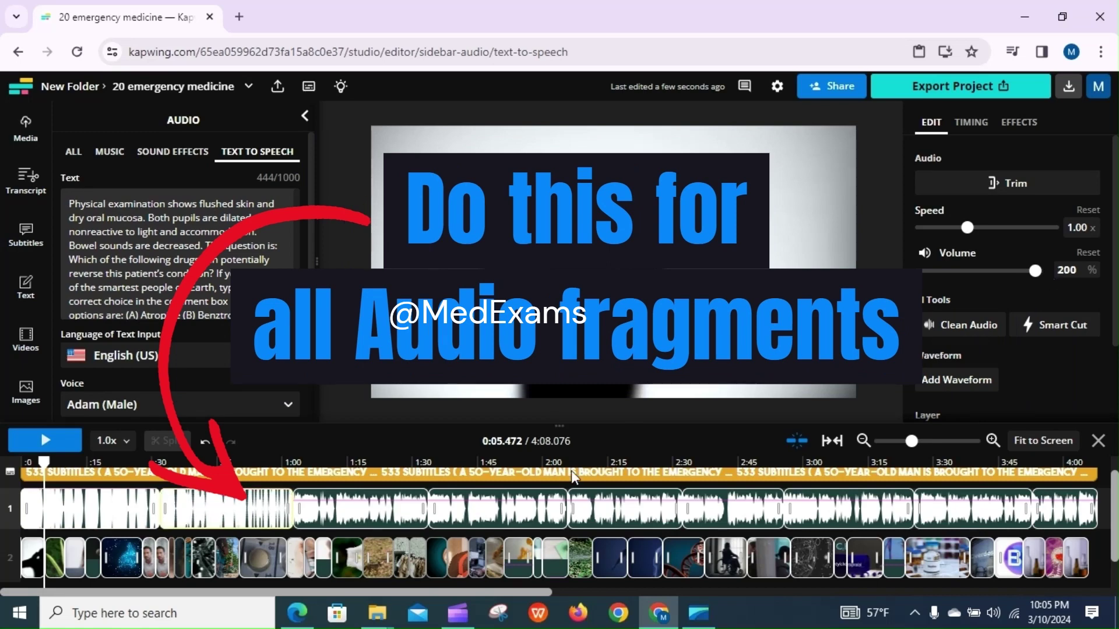
pyautogui.click(402, 508)
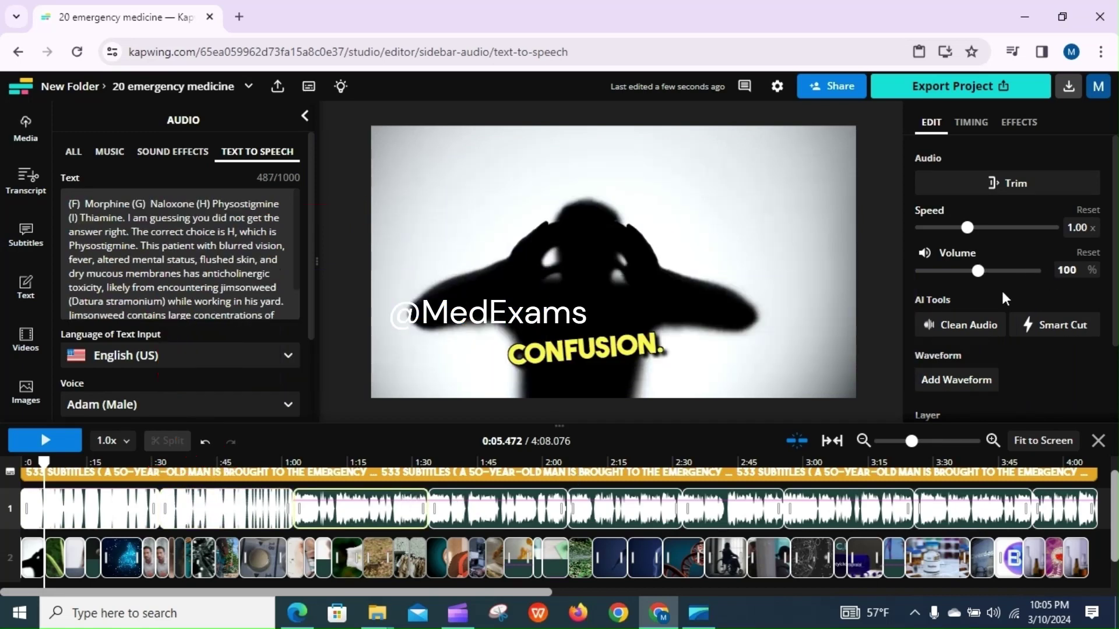
pyautogui.moveTo(977, 274); pyautogui.dragTo(1047, 276)
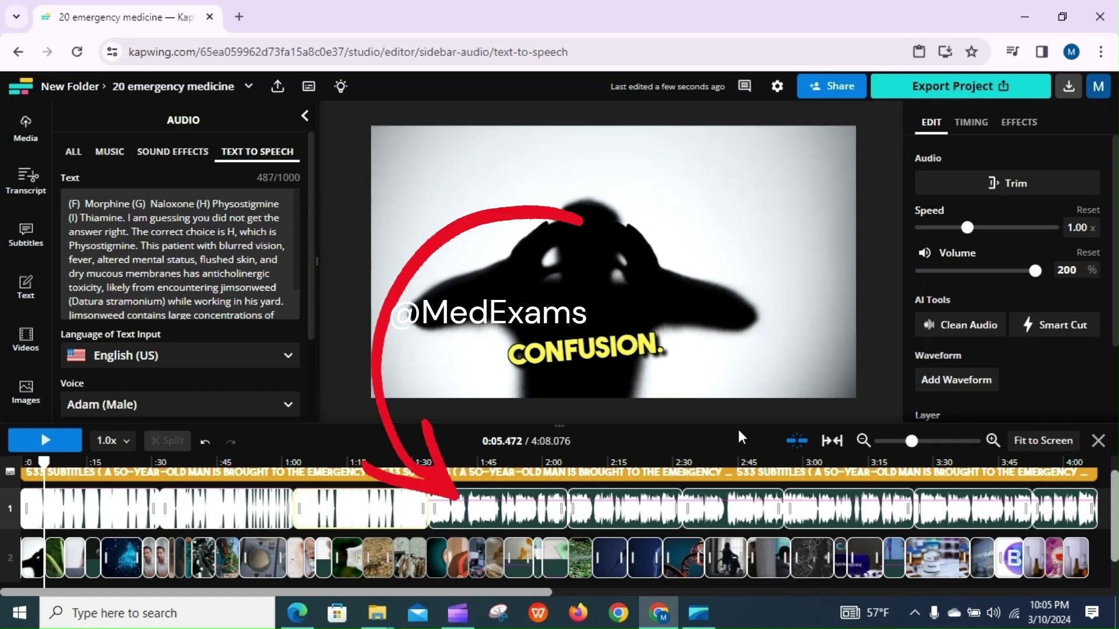
pyautogui.click(528, 511)
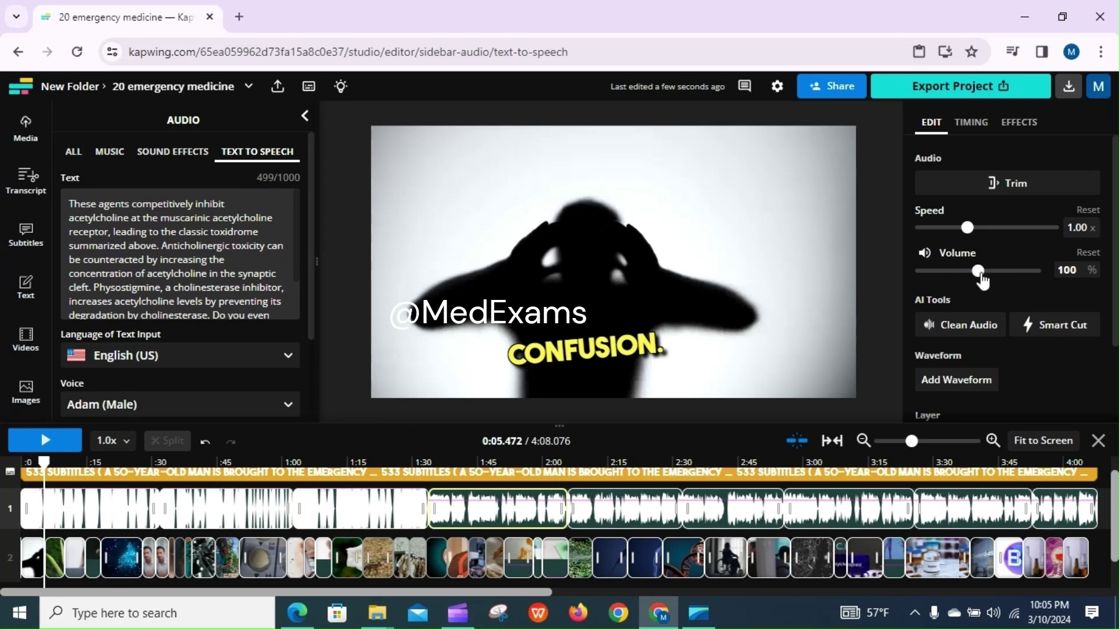
pyautogui.moveTo(981, 279); pyautogui.dragTo(1052, 280)
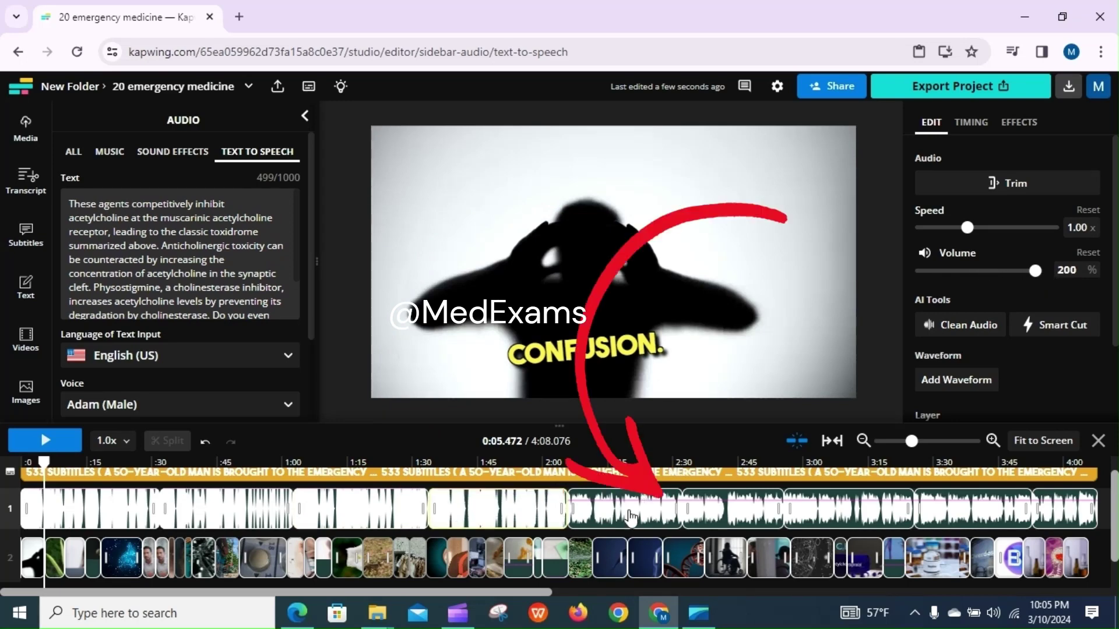
# Step: Raise the volume of the remaining five narration fragments, from about 2:05 to the end of the timeline, to 200% each
pyautogui.click(893, 441)
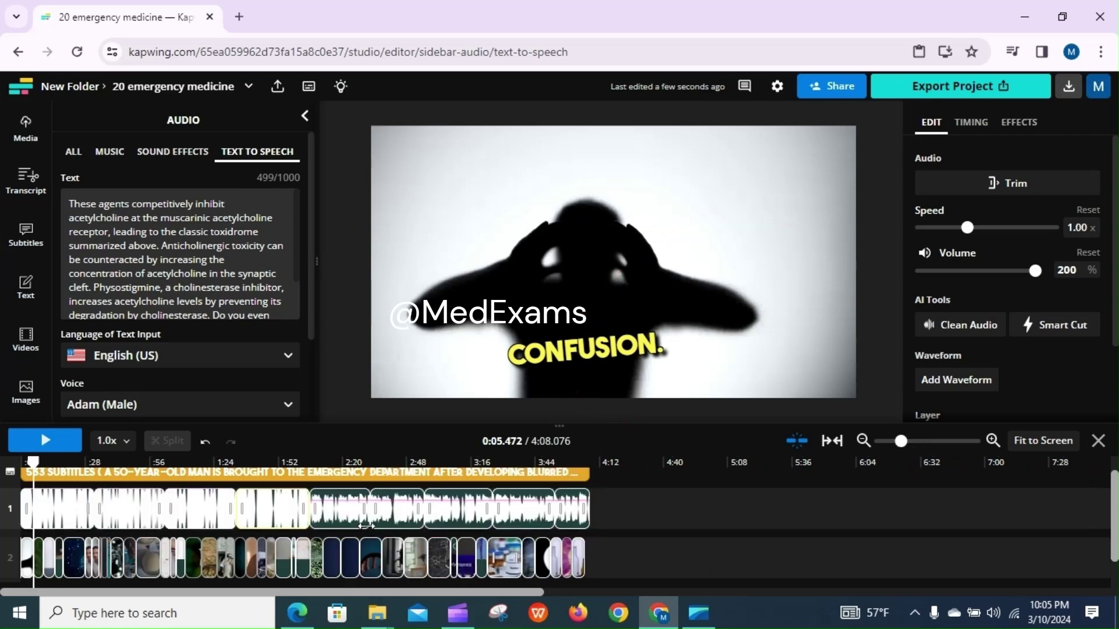
pyautogui.click(344, 516)
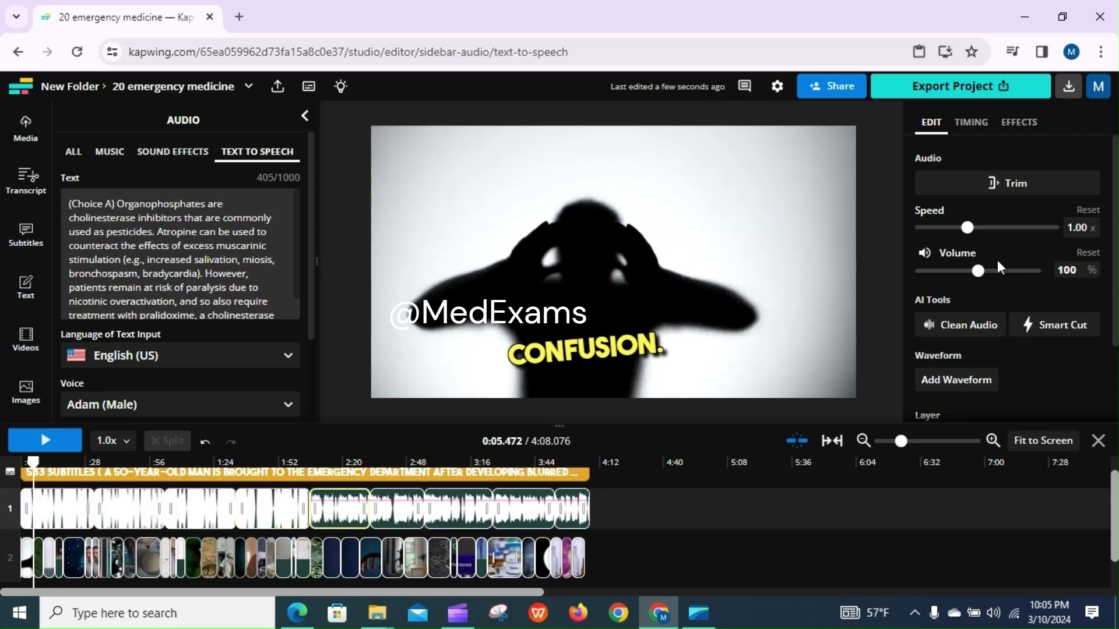
pyautogui.moveTo(979, 271); pyautogui.dragTo(1047, 284)
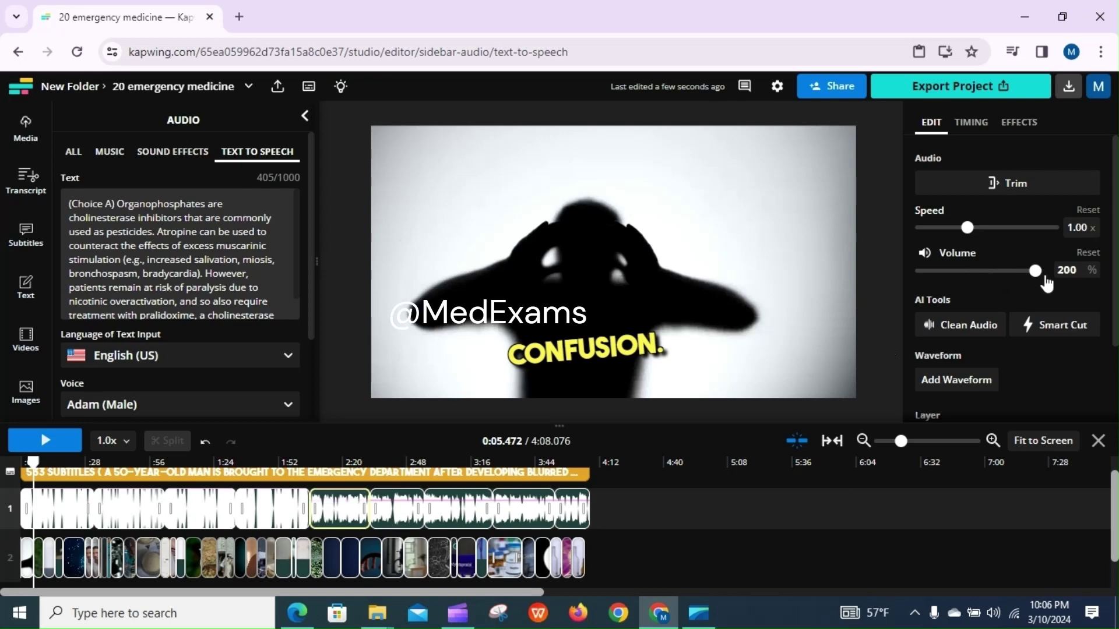
pyautogui.click(394, 527)
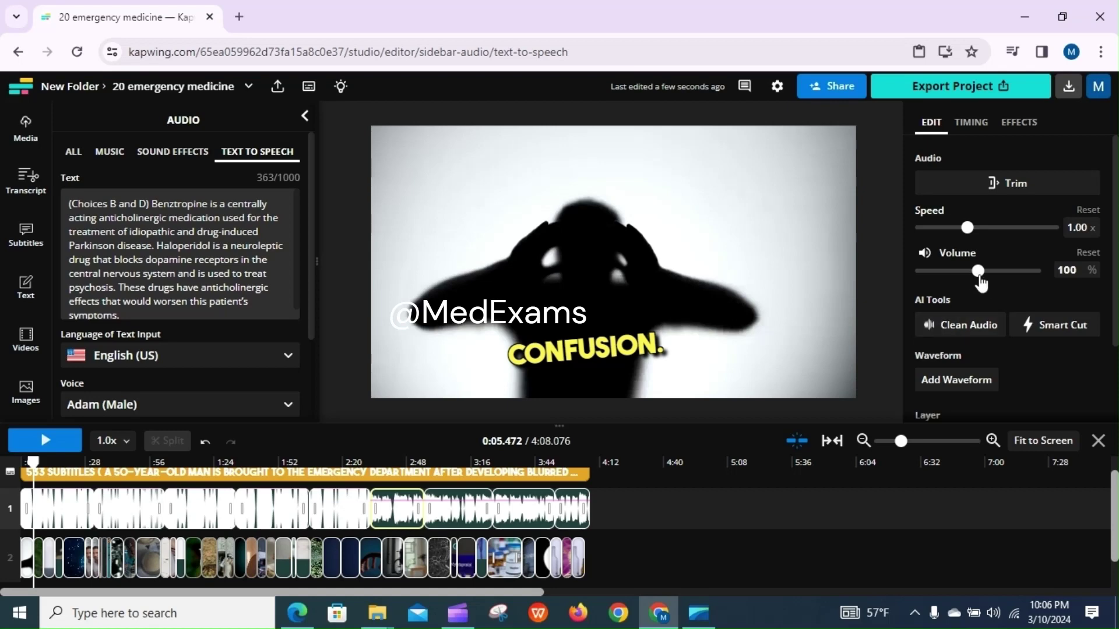
pyautogui.moveTo(978, 281); pyautogui.dragTo(1050, 281)
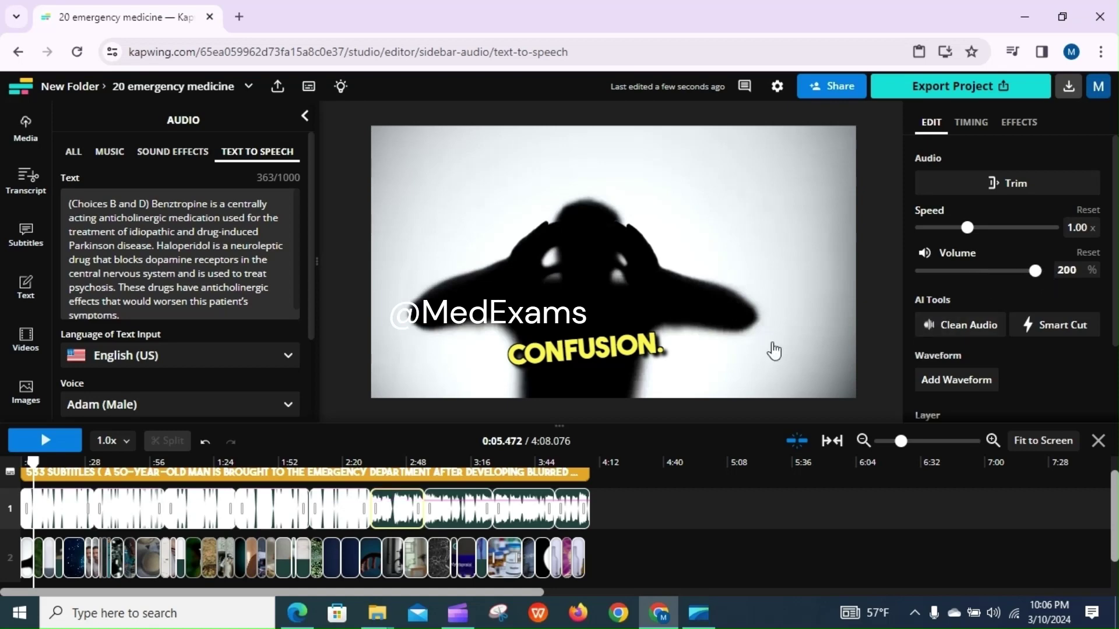
pyautogui.click(466, 515)
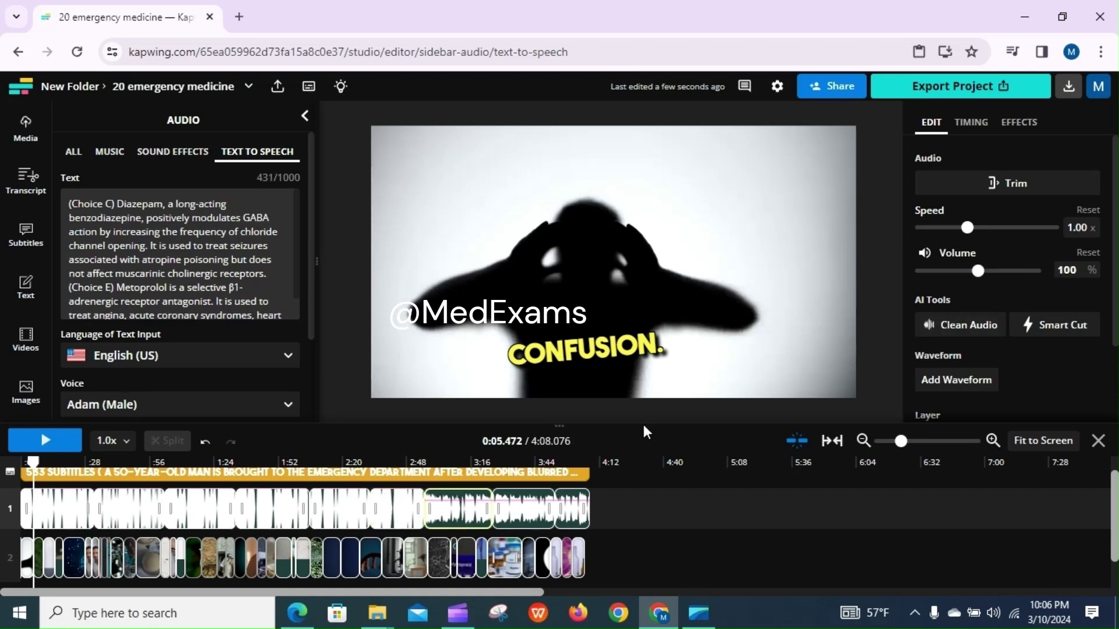
pyautogui.moveTo(979, 271); pyautogui.dragTo(1053, 280)
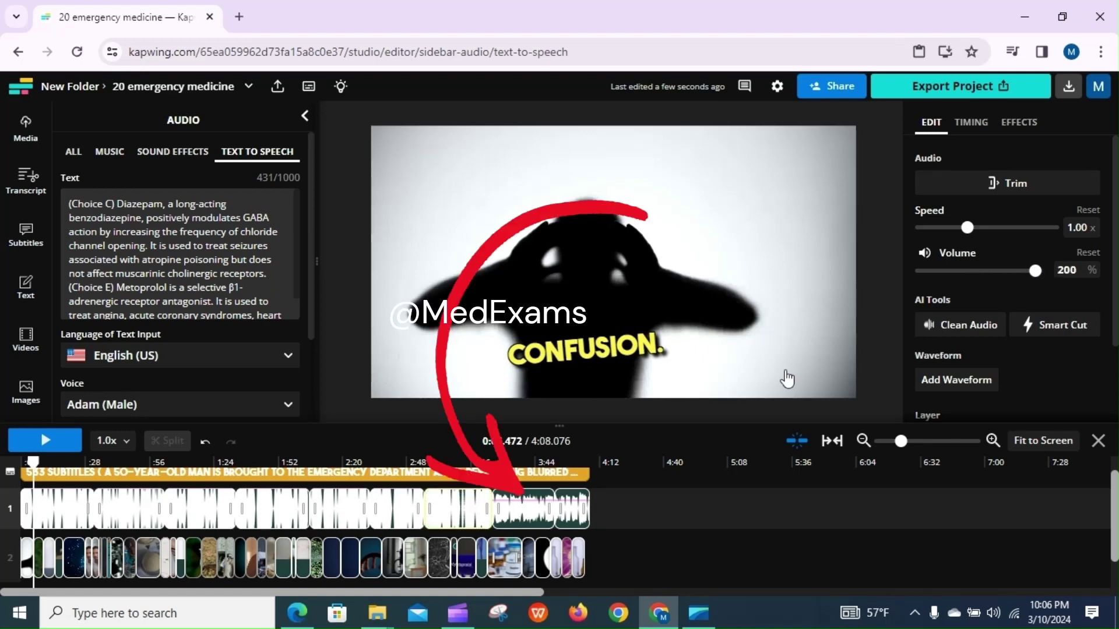
pyautogui.click(529, 517)
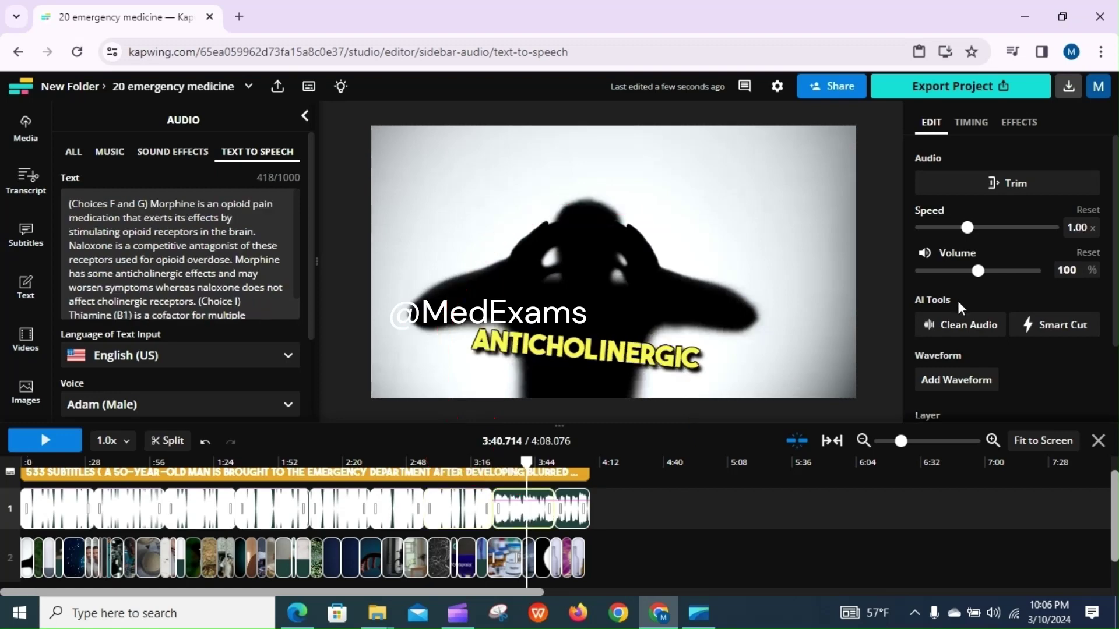
pyautogui.moveTo(978, 273); pyautogui.dragTo(1055, 279)
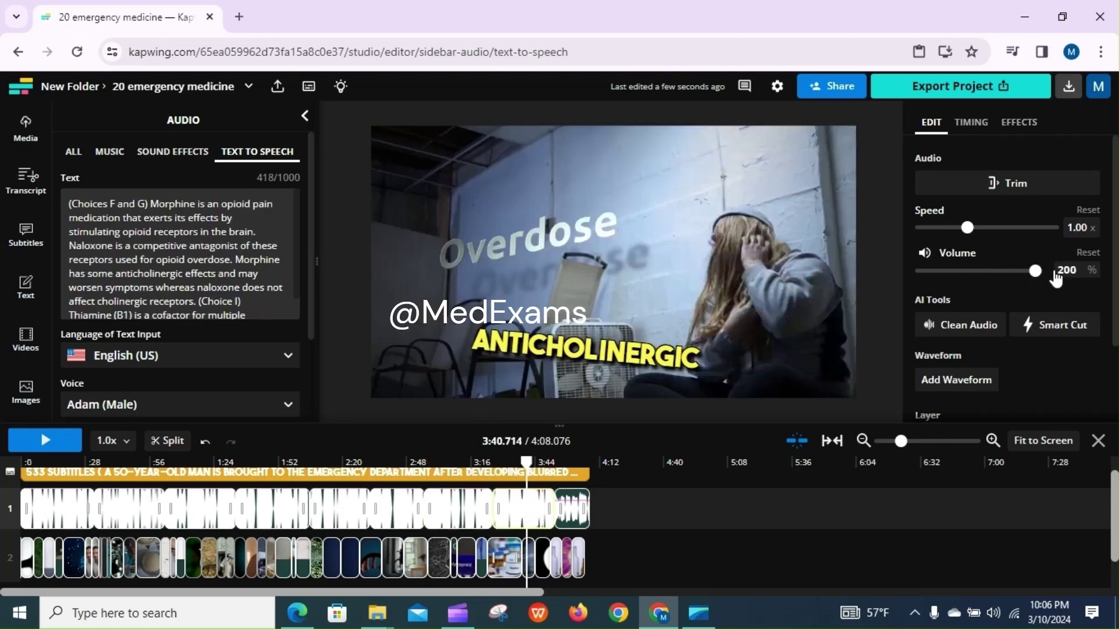
pyautogui.click(579, 516)
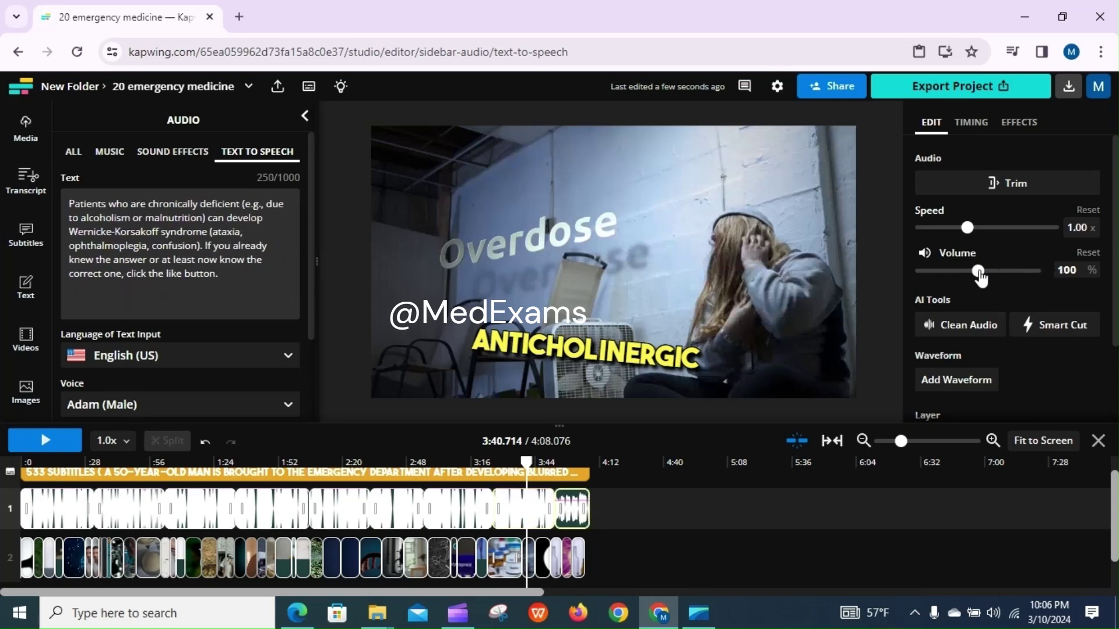
pyautogui.moveTo(980, 278); pyautogui.dragTo(1080, 278)
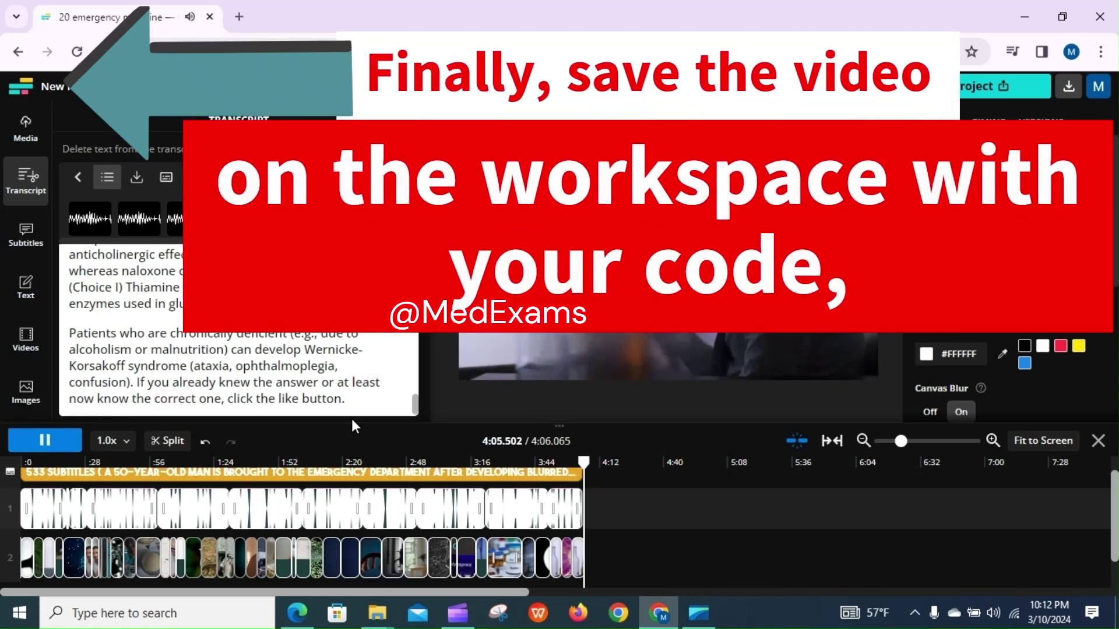
# Step: Return to the workspace folder and open the name of the "20 emergency medicine" project for editing
pyautogui.click(29, 93)
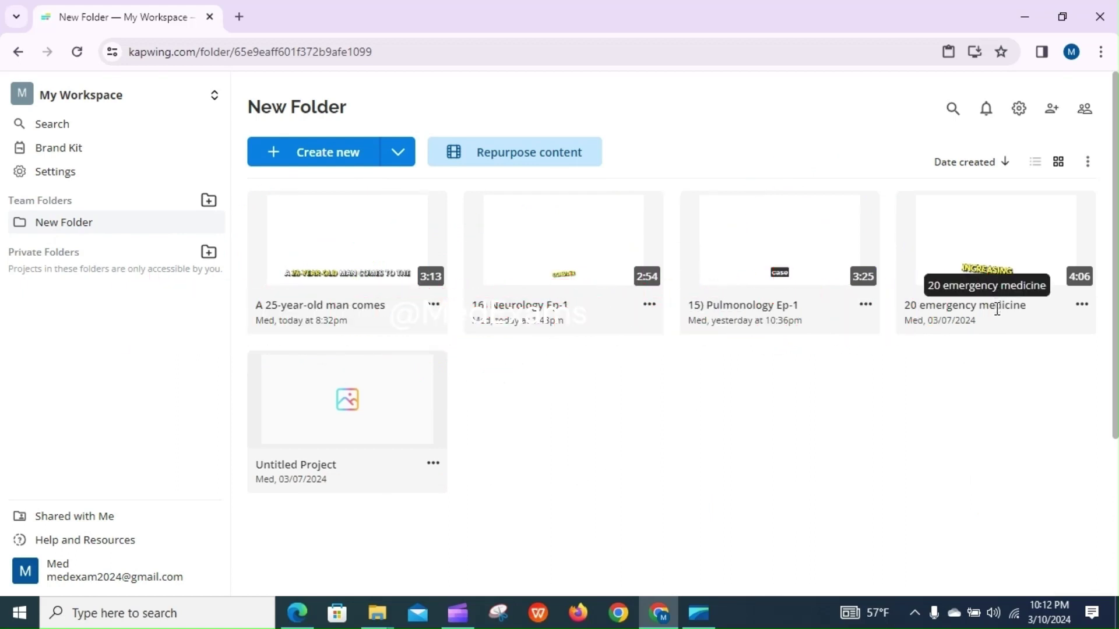
pyautogui.click(1029, 307)
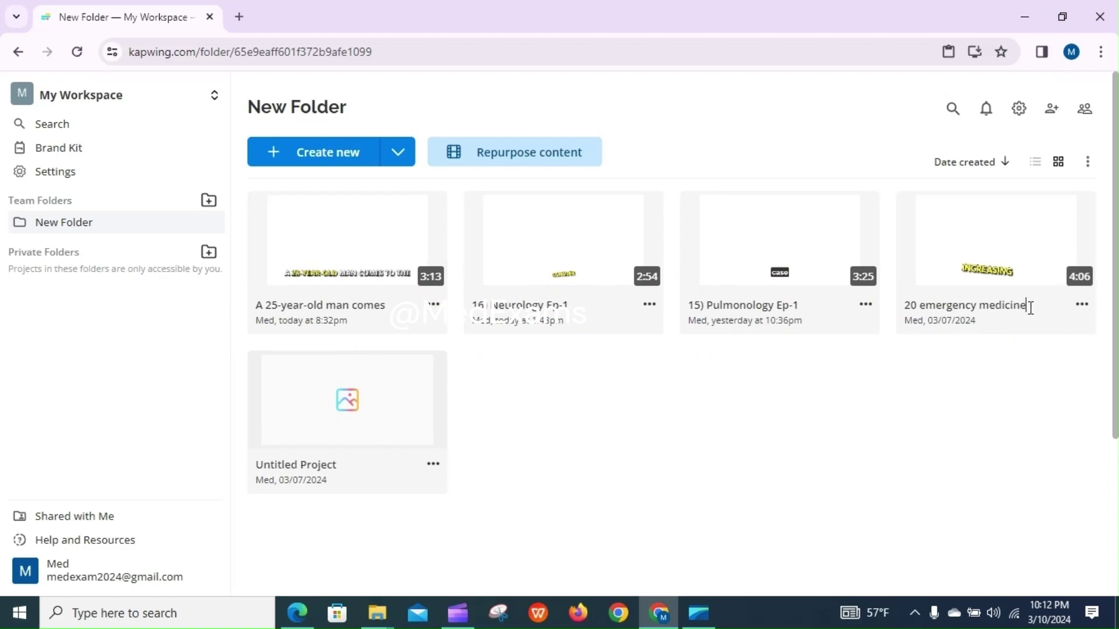